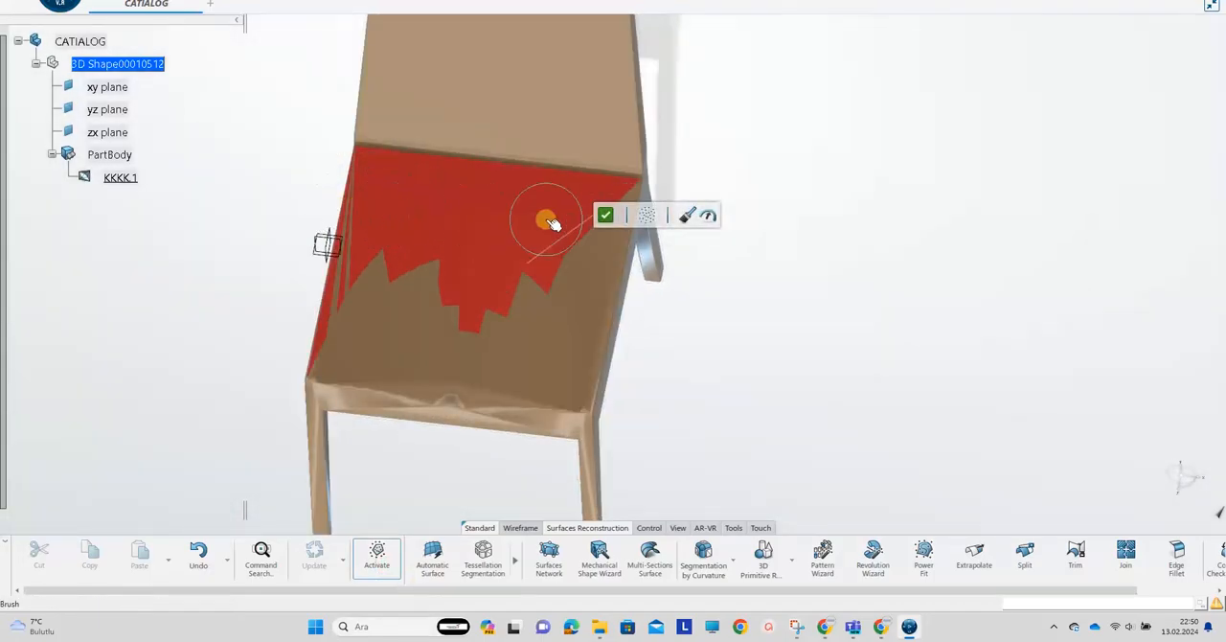
Brush-select the remaining facets of the chair seat and its front rail, and activate the painted mesh area
drag(598, 284, 319, 345)
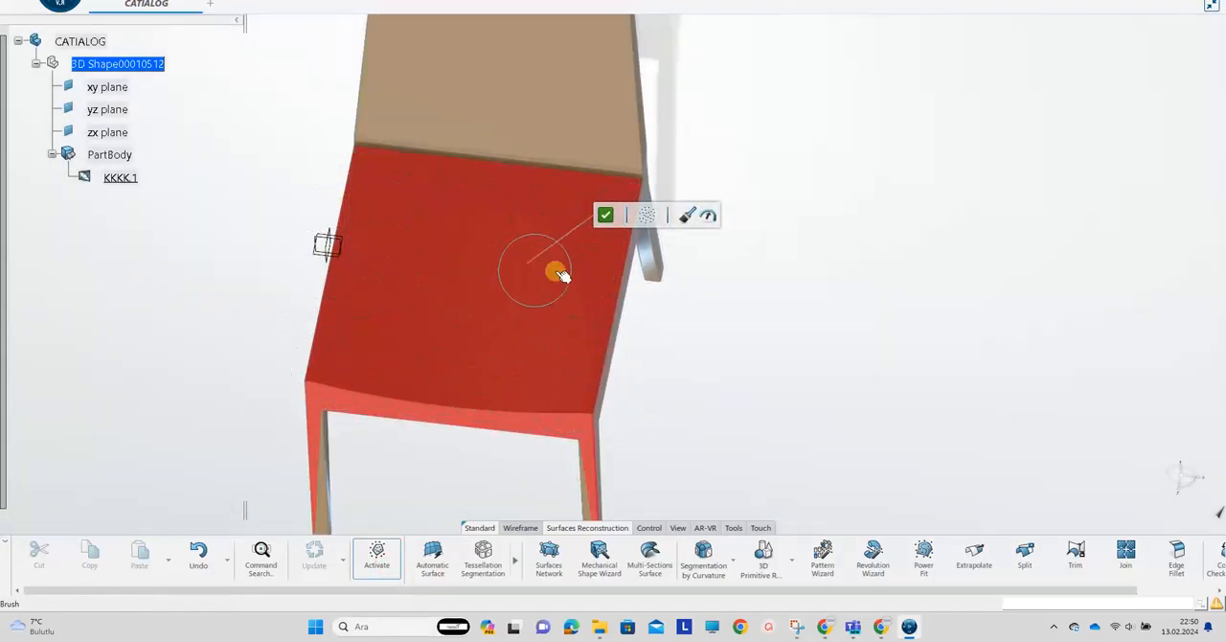
click(606, 219)
mouse_move(711, 360)
middle_down()
mouse_move(616, 331)
mouse_move(620, 317)
middle_up()
Narrow the active mesh down to the seat's top face by brushing its facets
click(419, 234)
drag(421, 228, 431, 290)
mouse_move(430, 290)
middle_down()
mouse_move(540, 427)
mouse_move(476, 202)
middle_up()
middle_drag(643, 380, 578, 470)
mouse_move(412, 288)
mouse_down()
mouse_move(328, 159)
mouse_move(477, 122)
mouse_up()
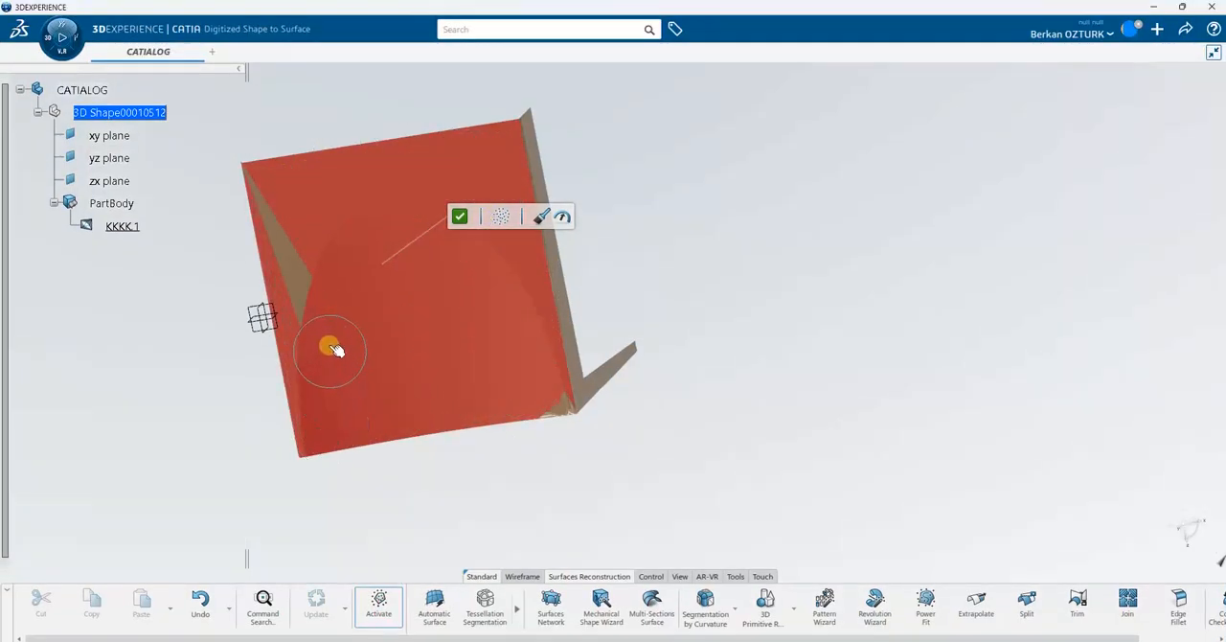
mouse_move(691, 399)
middle_down()
mouse_move(602, 378)
mouse_move(608, 398)
middle_up()
scroll(602, 377, up, 3)
drag(518, 374, 592, 351)
middle_drag(479, 370, 618, 276)
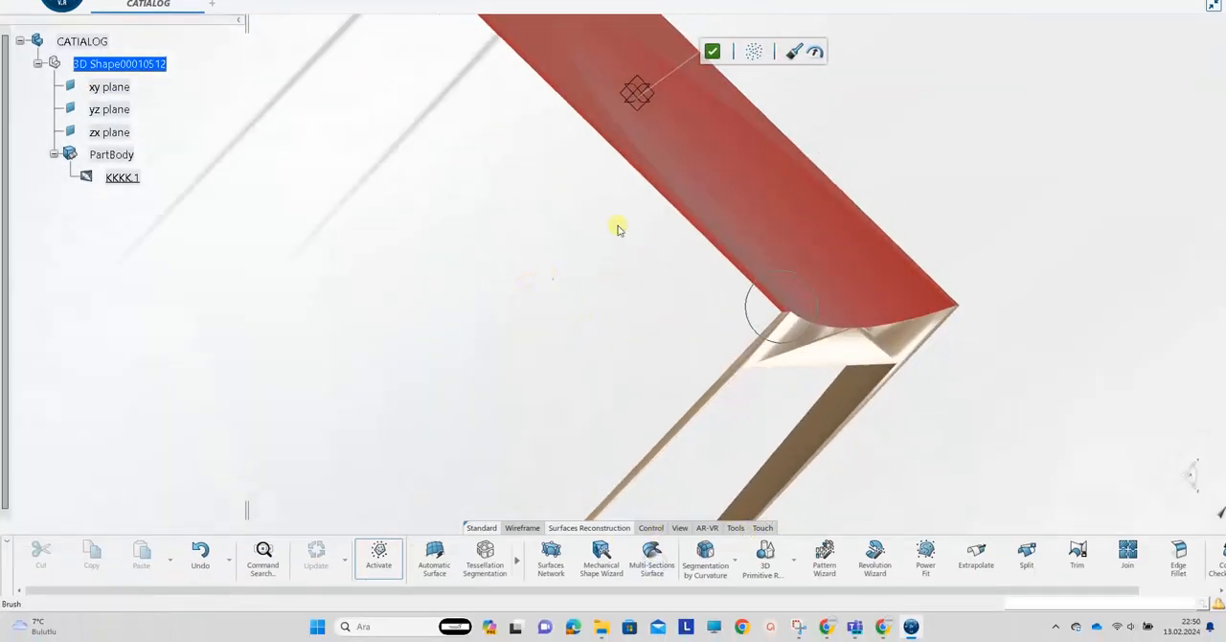
middle_drag(618, 228, 618, 321)
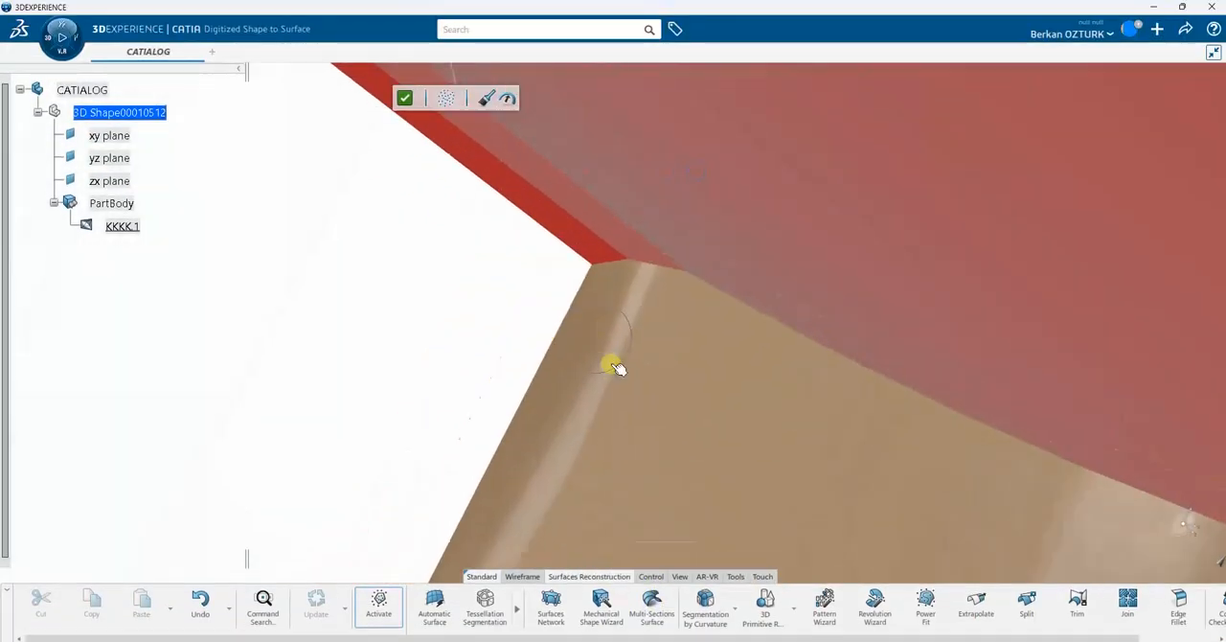
middle_drag(618, 369, 793, 331)
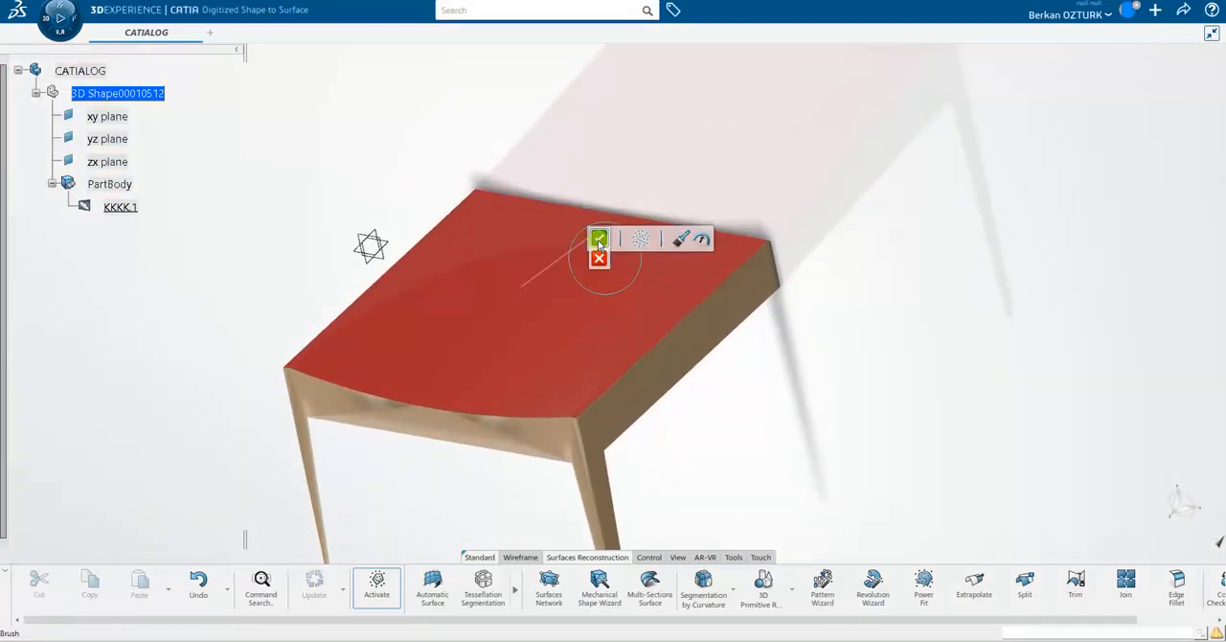
middle_drag(599, 245, 578, 262)
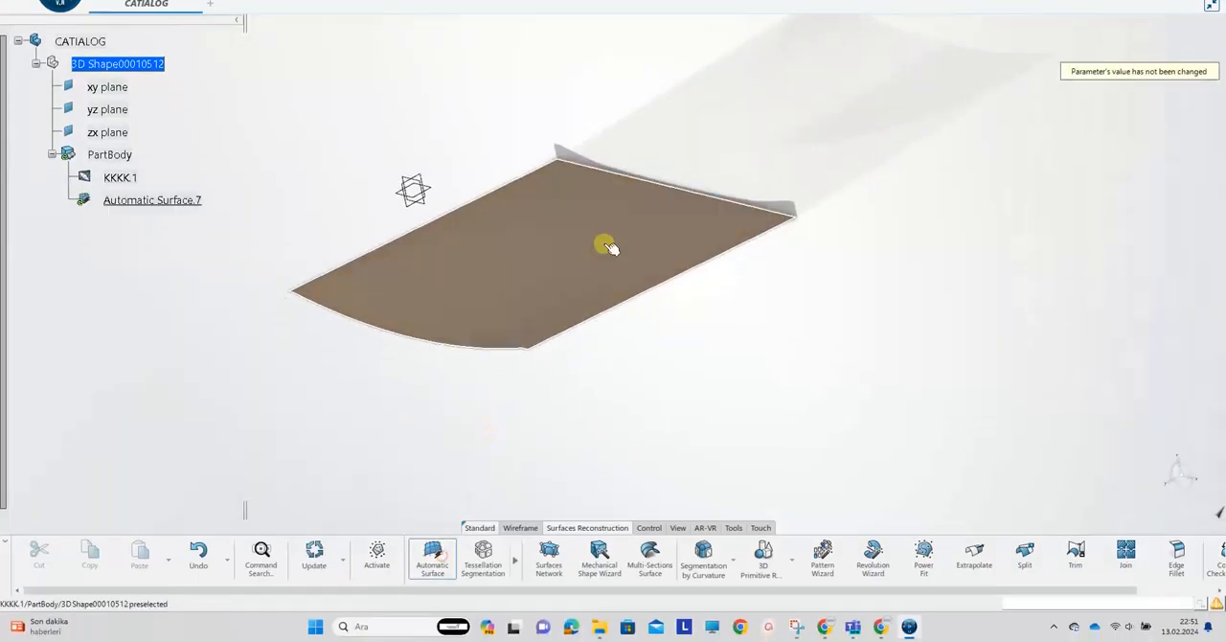
Generate an automatic surface from the seat mesh with a mean surface deviation of 0.12 mm and a surface detail of 200
double_click(608, 250)
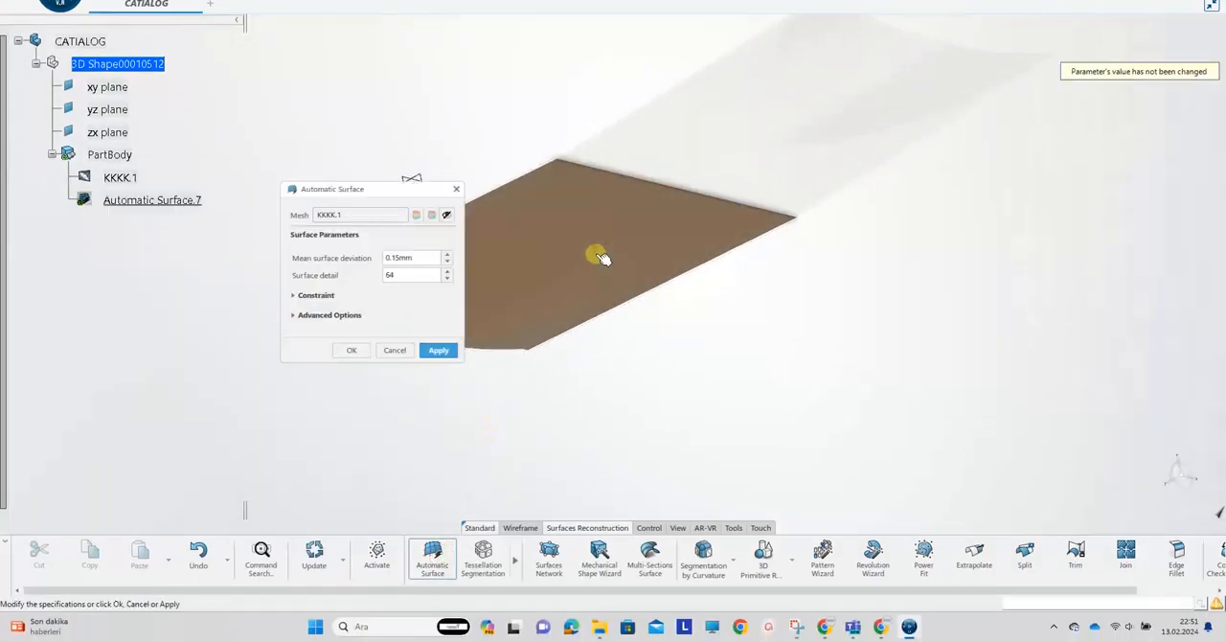
double_click(424, 256)
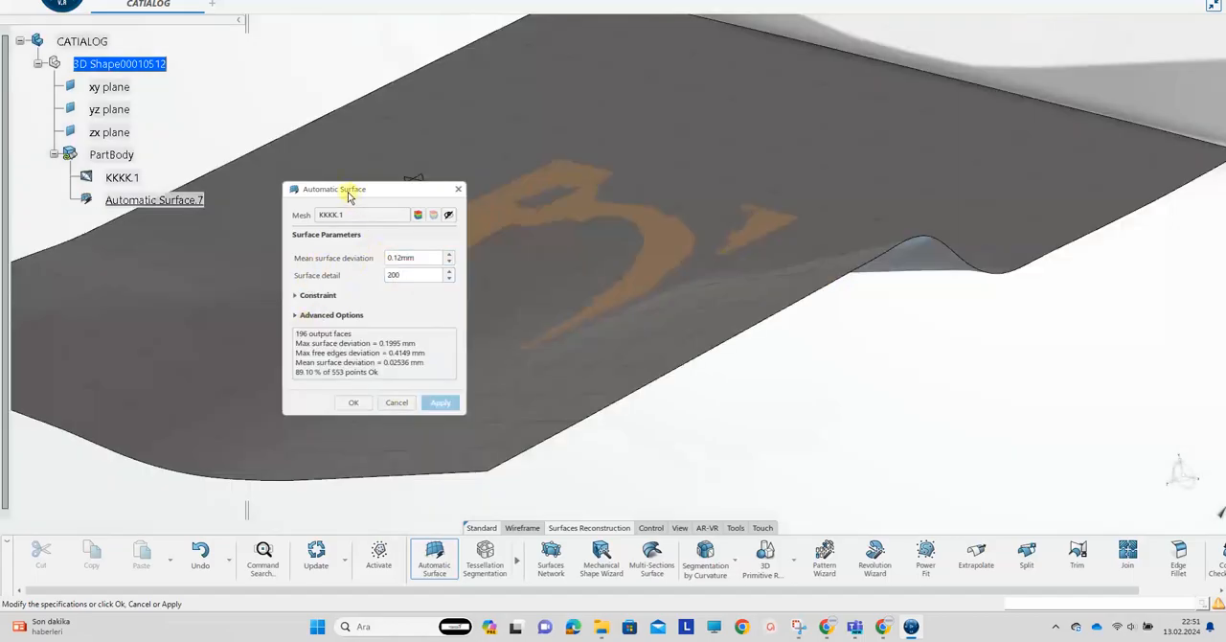
drag(349, 191, 847, 270)
middle_drag(583, 263, 665, 303)
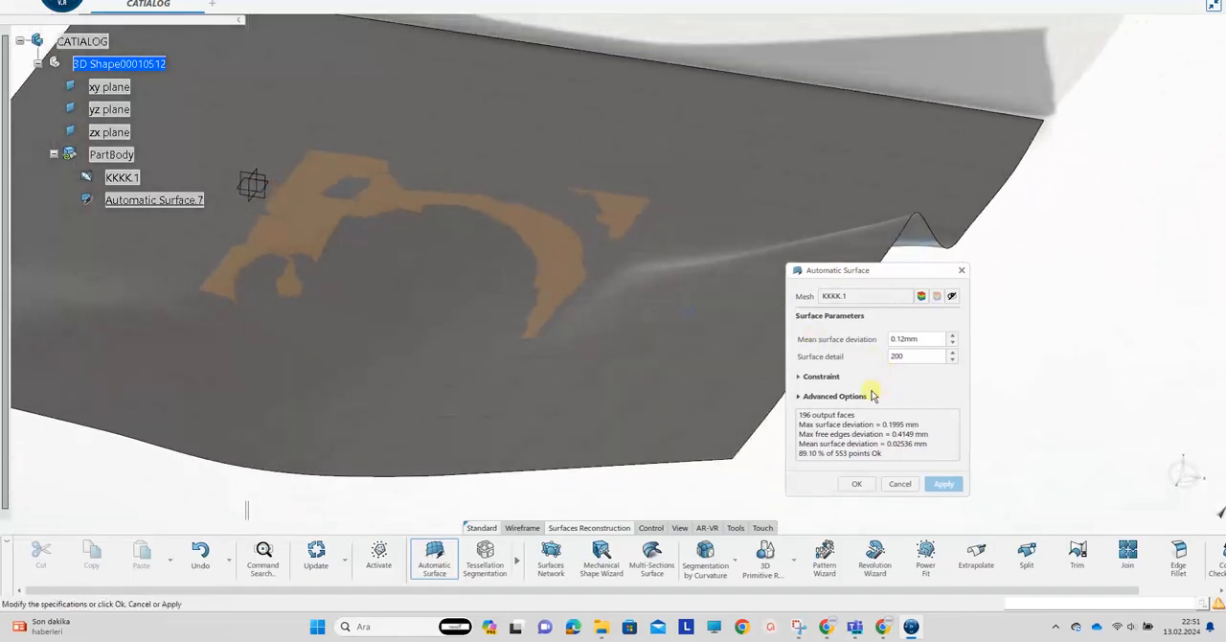
Recompute the seat surface with 0.1 mm mean deviation, surface detail 300, filled holes, kept external boundary and surface extension, and accept it
click(817, 417)
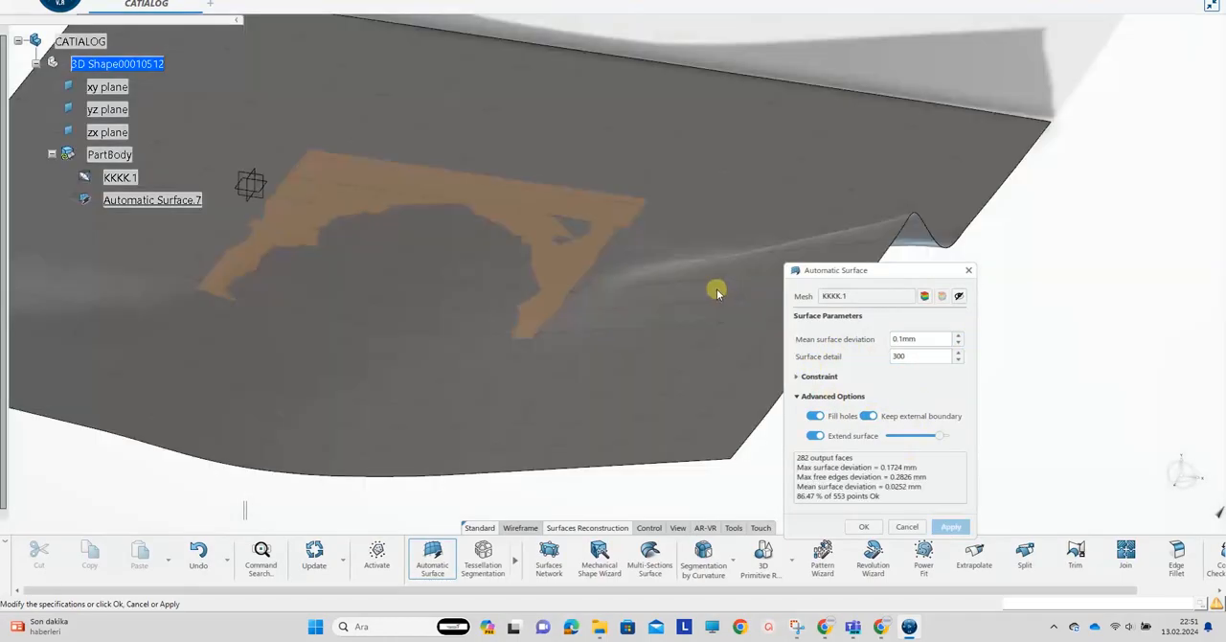
middle_drag(718, 290, 847, 520)
click(859, 526)
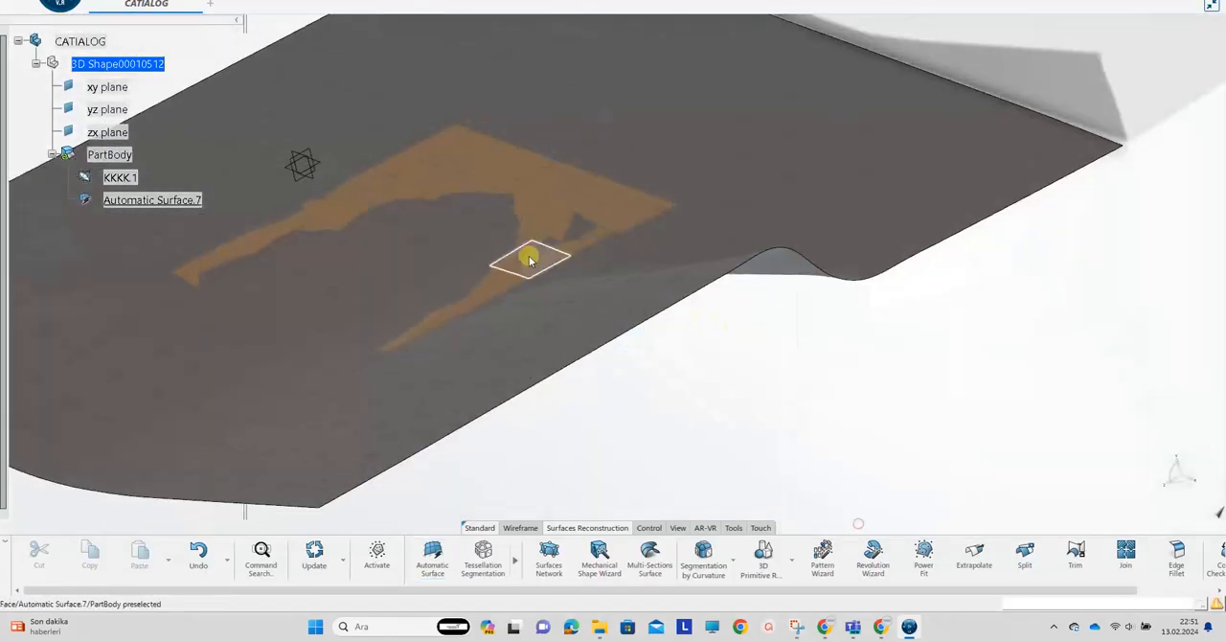
Reactivate the entire KKKK.1 chair mesh
click(393, 556)
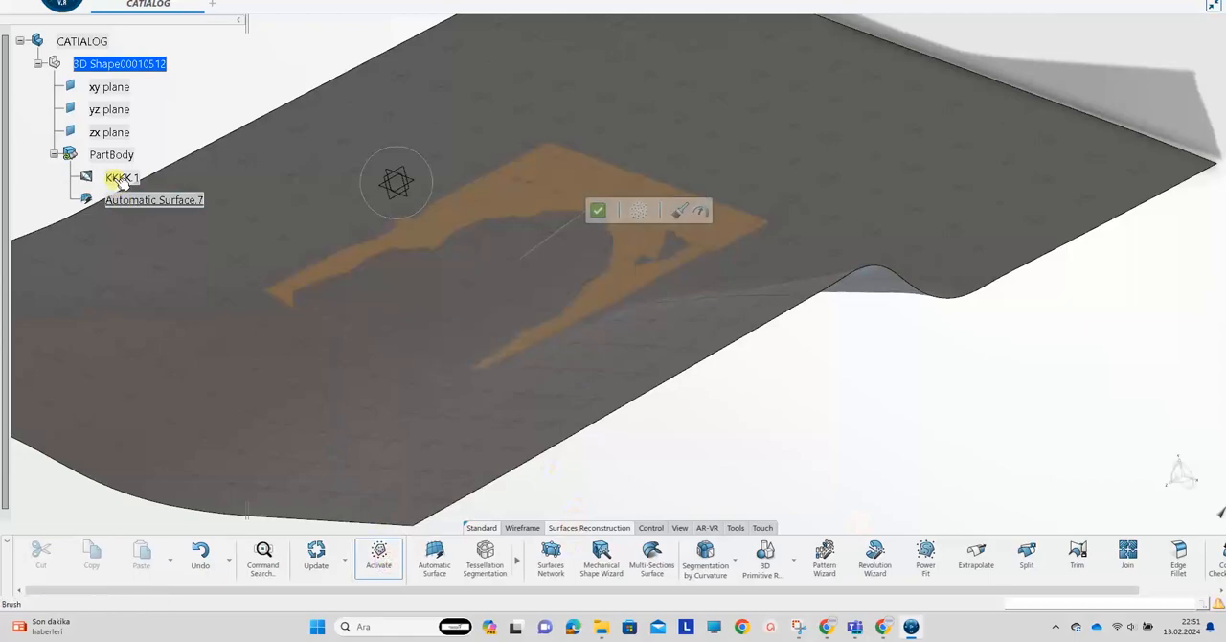
click(638, 235)
click(599, 230)
middle_drag(512, 290, 471, 498)
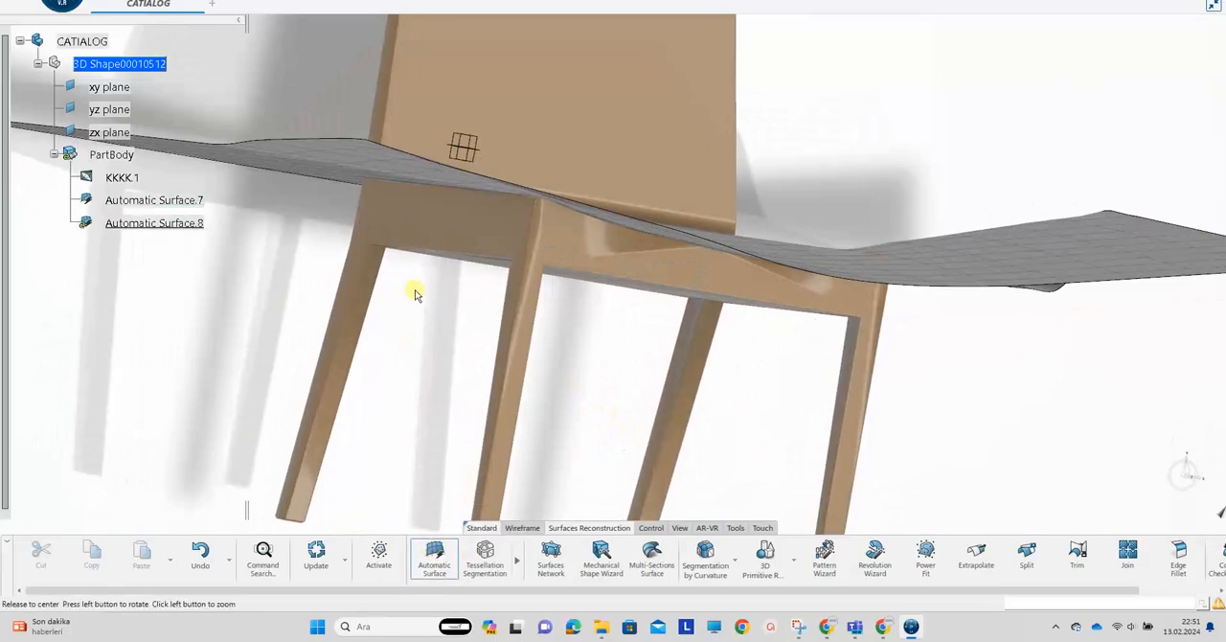
middle_drag(416, 293, 549, 268)
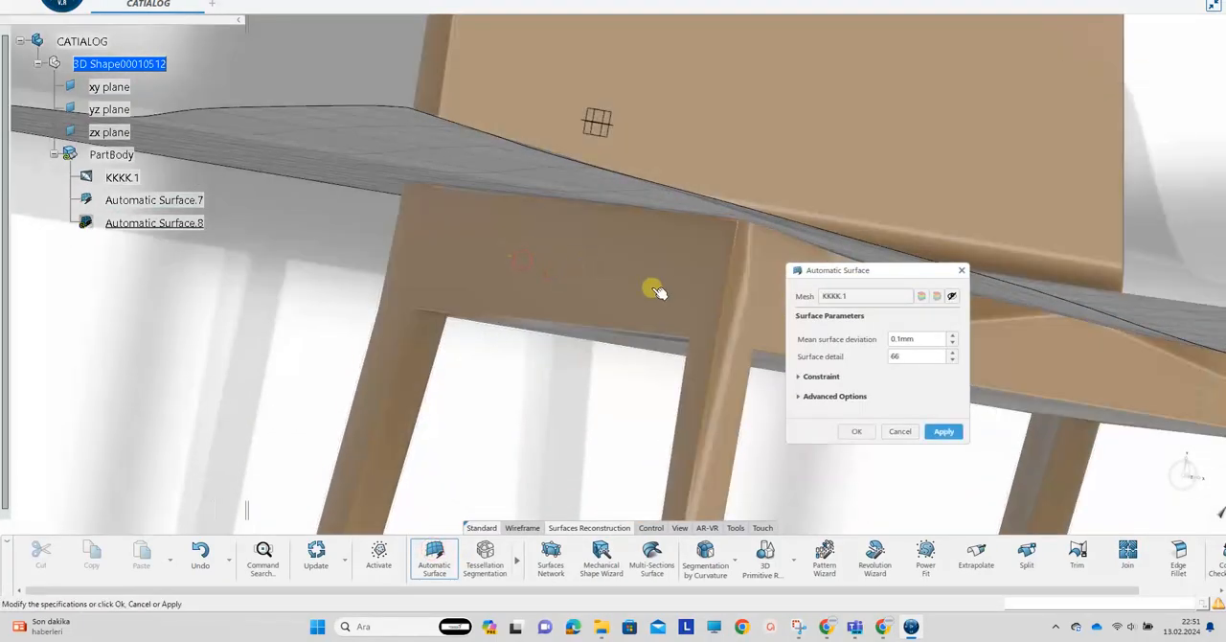
click(900, 431)
Activate only the flat facets of the side rail beneath the seat
click(379, 554)
click(600, 260)
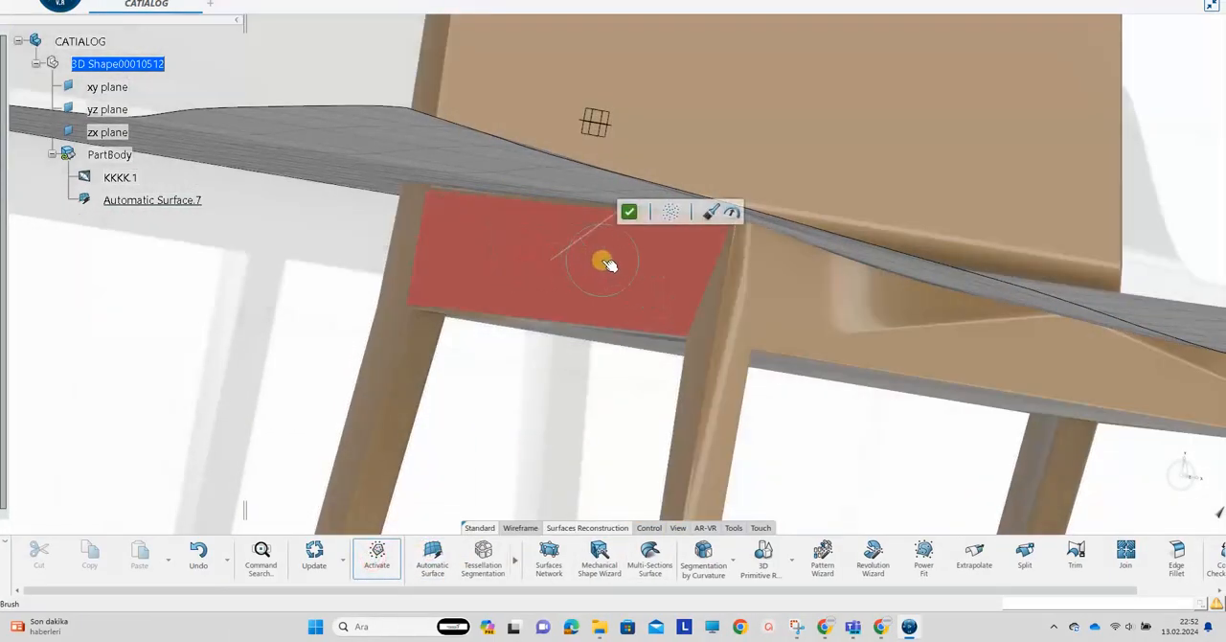
click(629, 213)
middle_drag(529, 191, 544, 250)
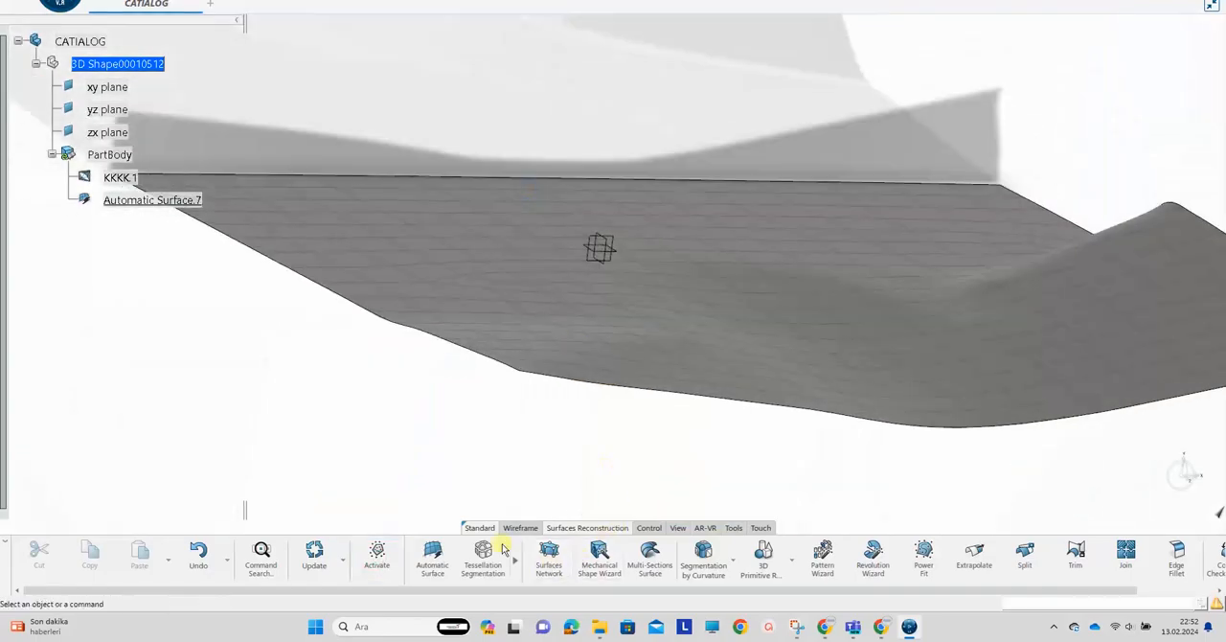
middle_drag(495, 464, 567, 282)
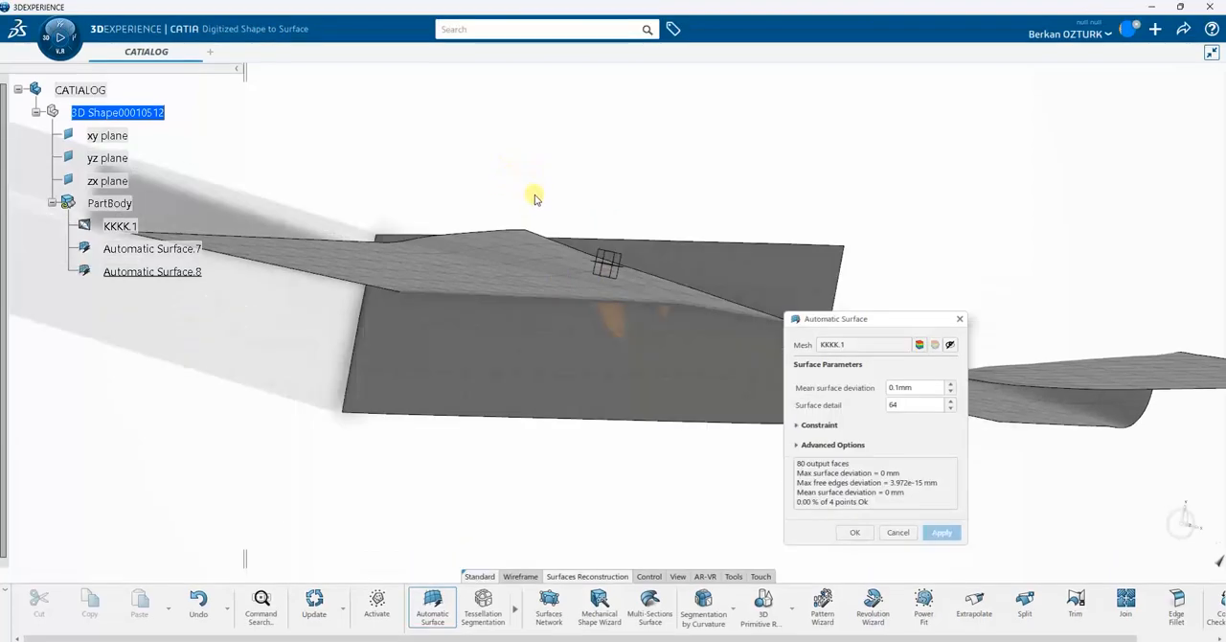
middle_drag(535, 166, 635, 228)
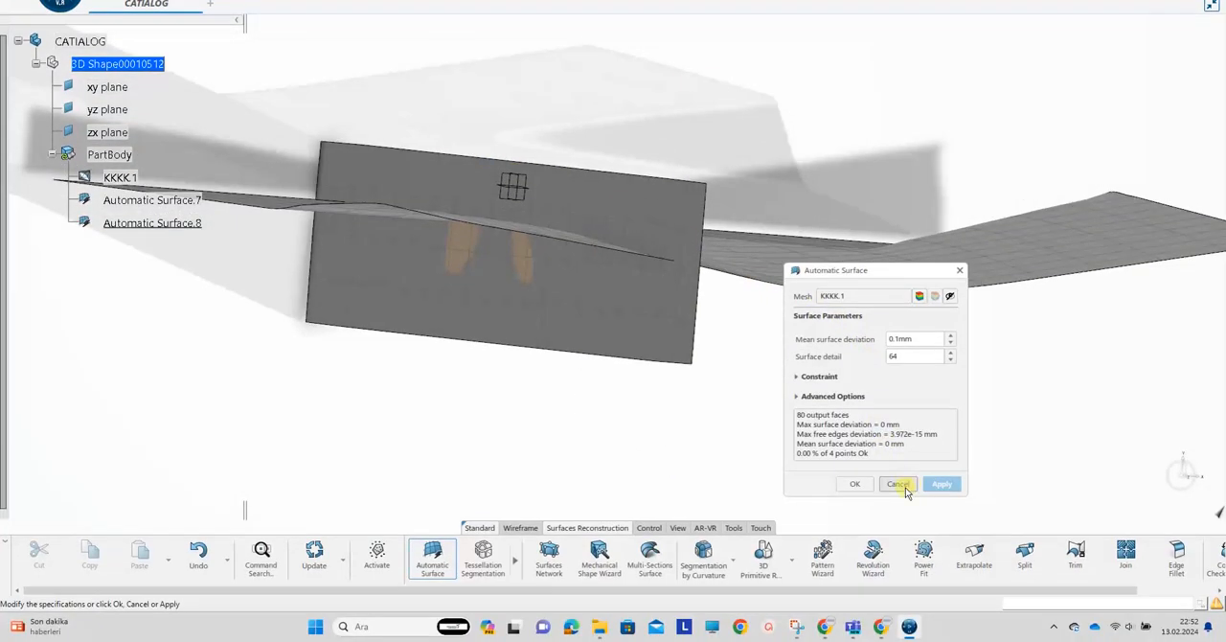
click(898, 485)
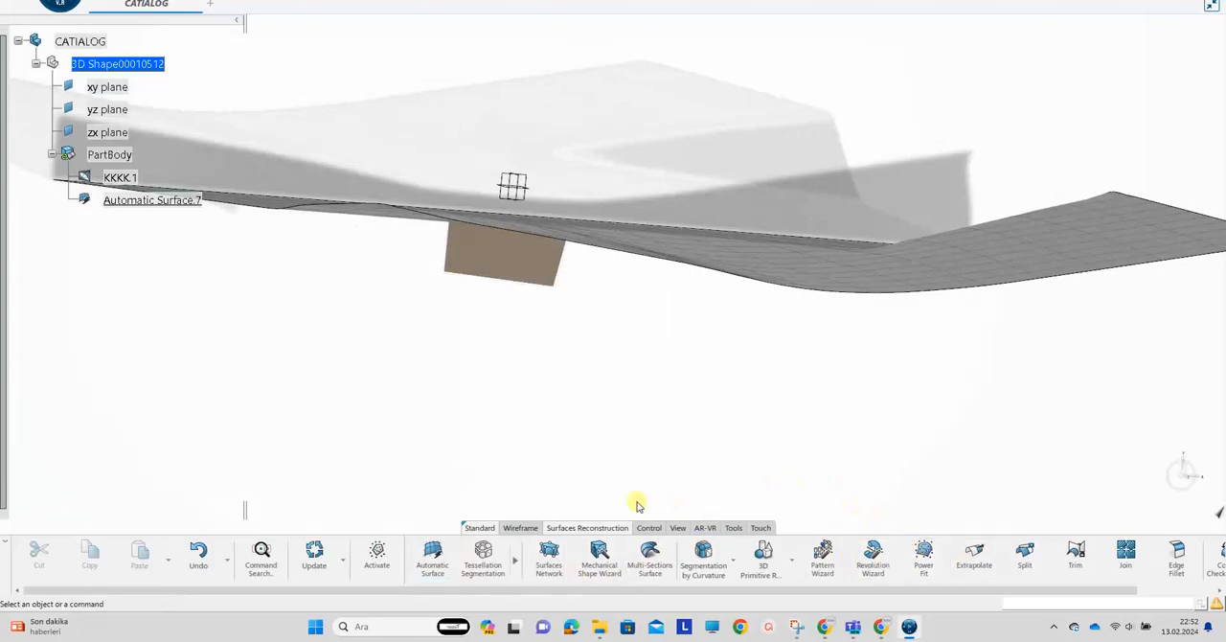
Fit a plane to the isolated side rail mesh using 3D Primitive Recognition
click(522, 264)
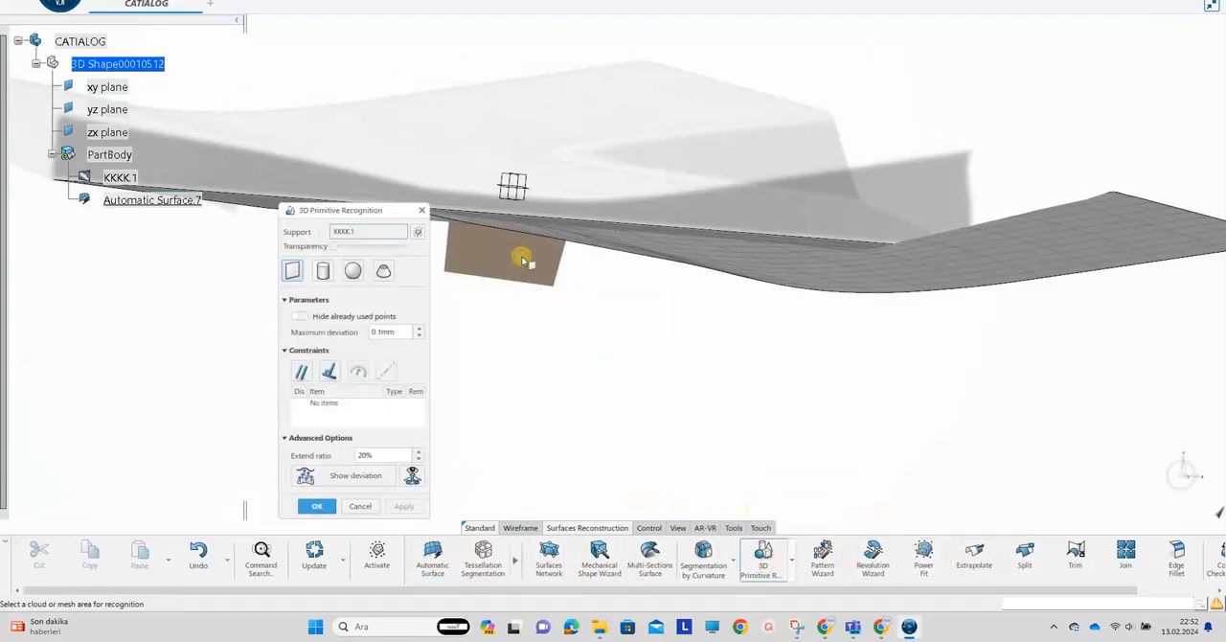
drag(334, 212, 267, 196)
middle_drag(520, 345, 528, 305)
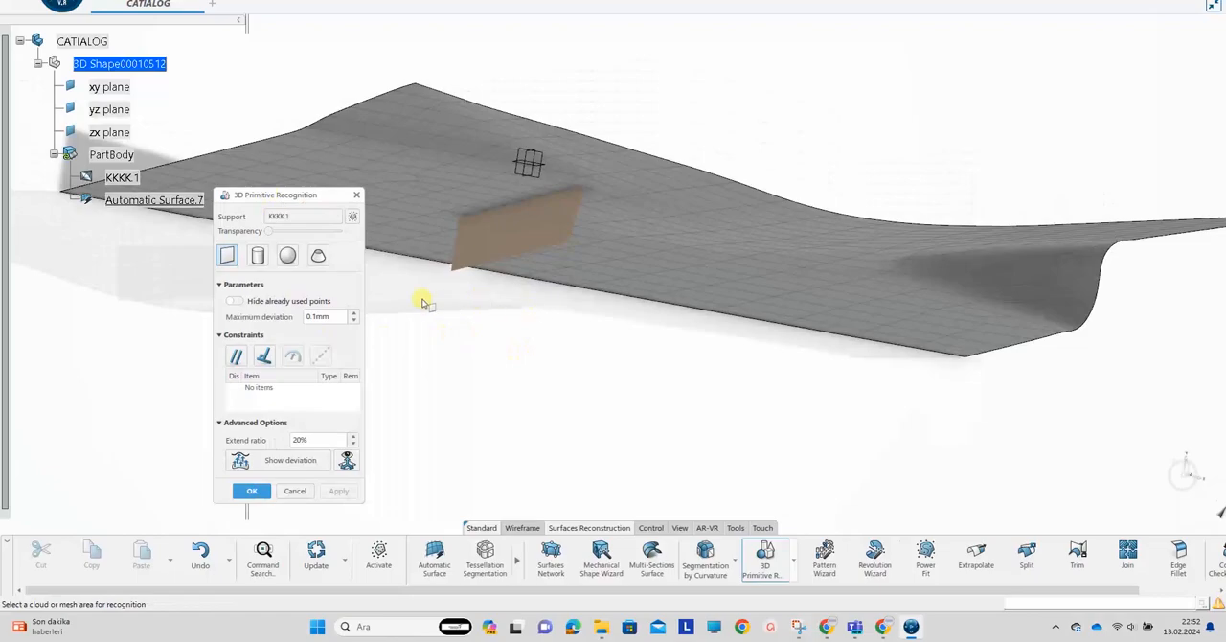
middle_drag(513, 383, 508, 316)
click(533, 271)
Stretch the fitted side rail plane in length and height so it extends well past the rail, and accept it
middle_drag(626, 273, 715, 325)
drag(744, 324, 786, 338)
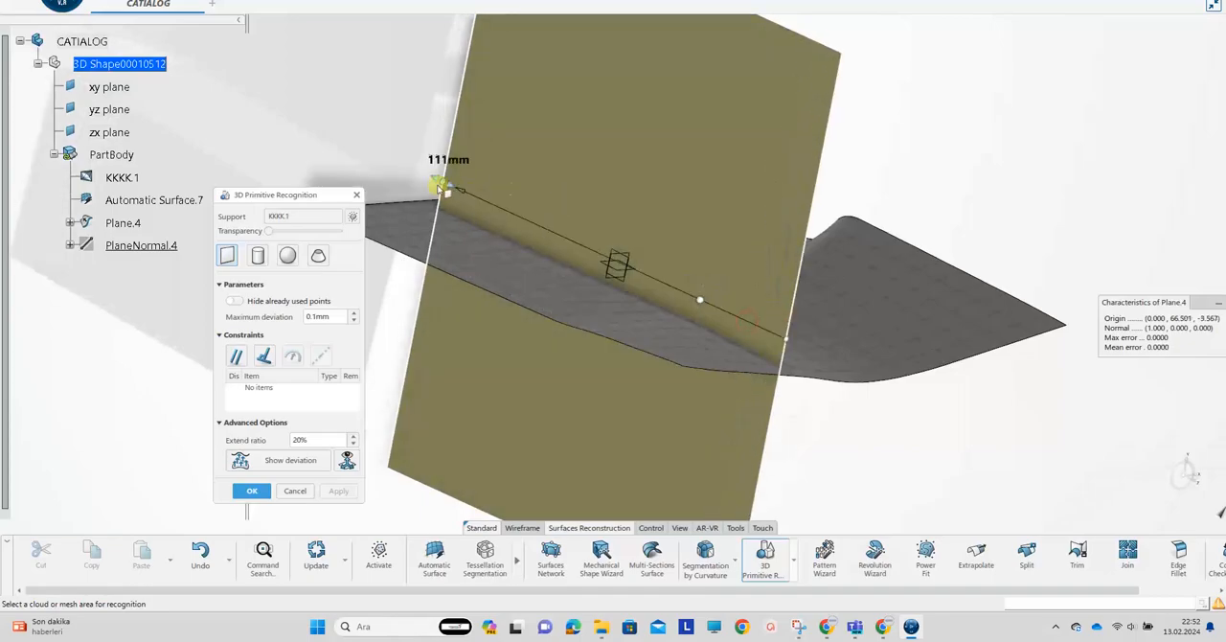
drag(439, 188, 366, 154)
middle_drag(756, 249, 628, 247)
drag(619, 56, 630, 33)
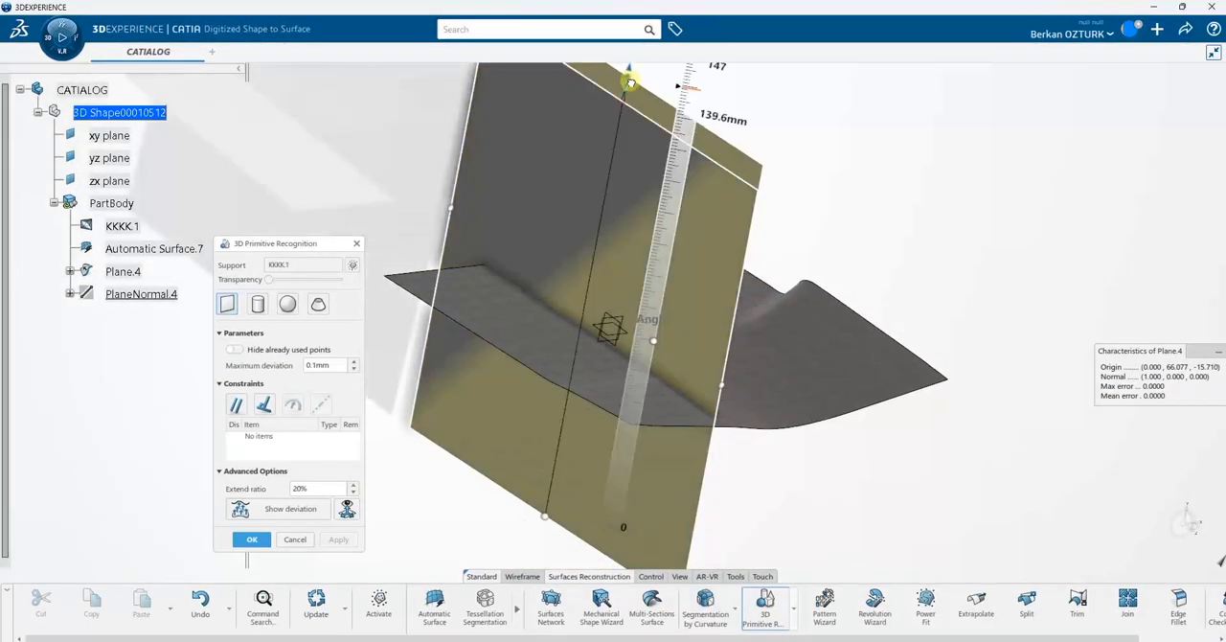
drag(544, 516, 537, 557)
click(252, 491)
Bring the complete KKKK.1 mesh back into the active area
middle_drag(288, 479, 711, 505)
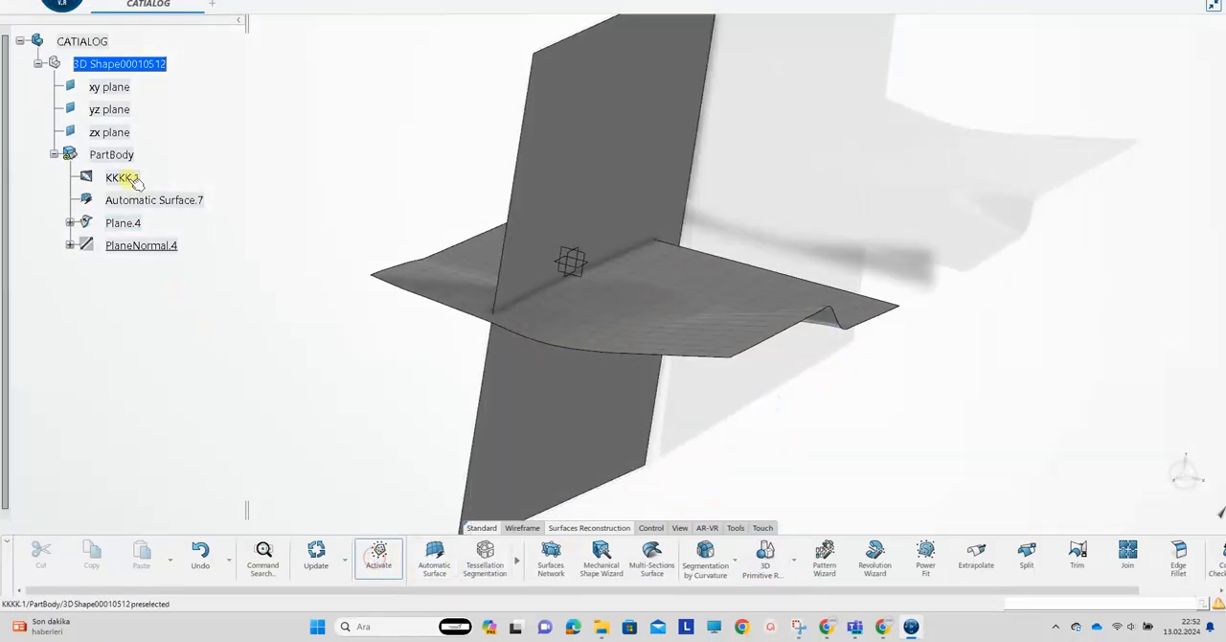
click(687, 242)
middle_drag(687, 242, 576, 260)
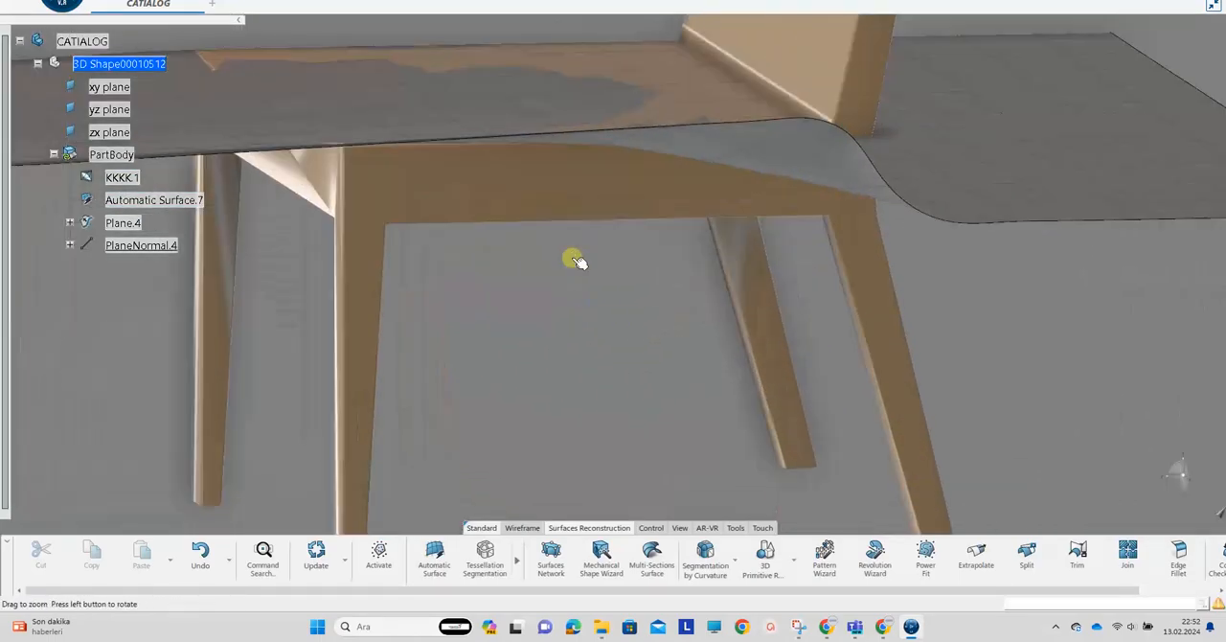
Brush-select the outer face of the opposite side rail and activate only those facets
click(386, 556)
click(562, 191)
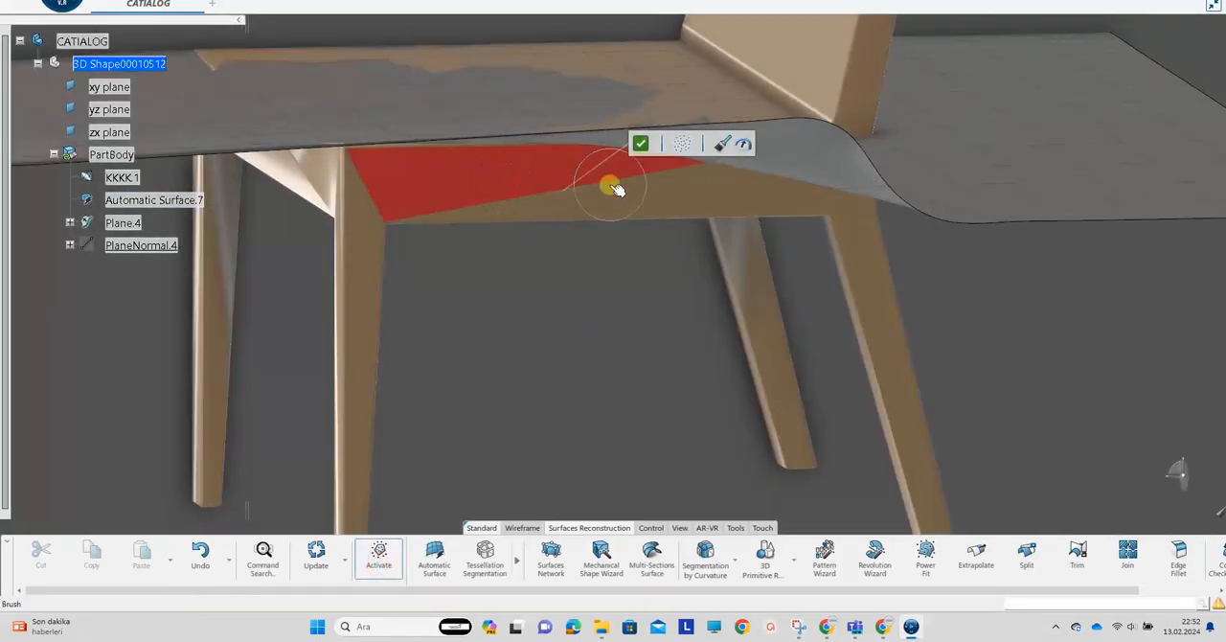
drag(611, 185, 648, 166)
click(641, 165)
middle_drag(567, 293, 633, 261)
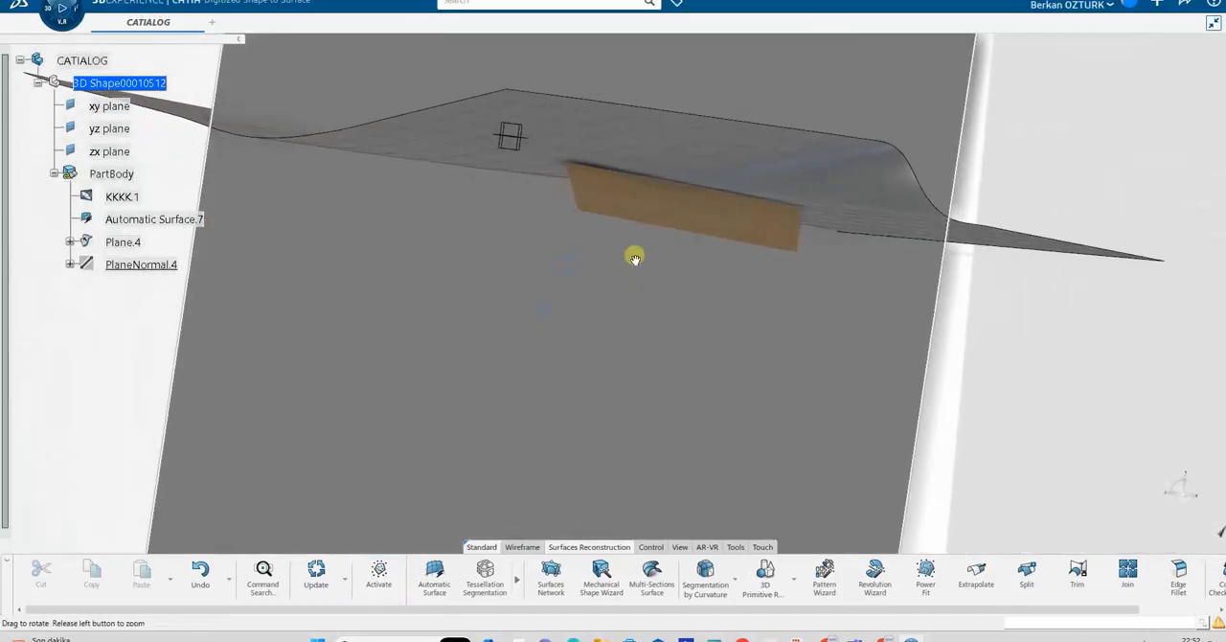
Fit a plane to the opposite side rail with 3D Primitive Recognition, enlarge it beyond the rail, and accept it
click(767, 569)
click(699, 198)
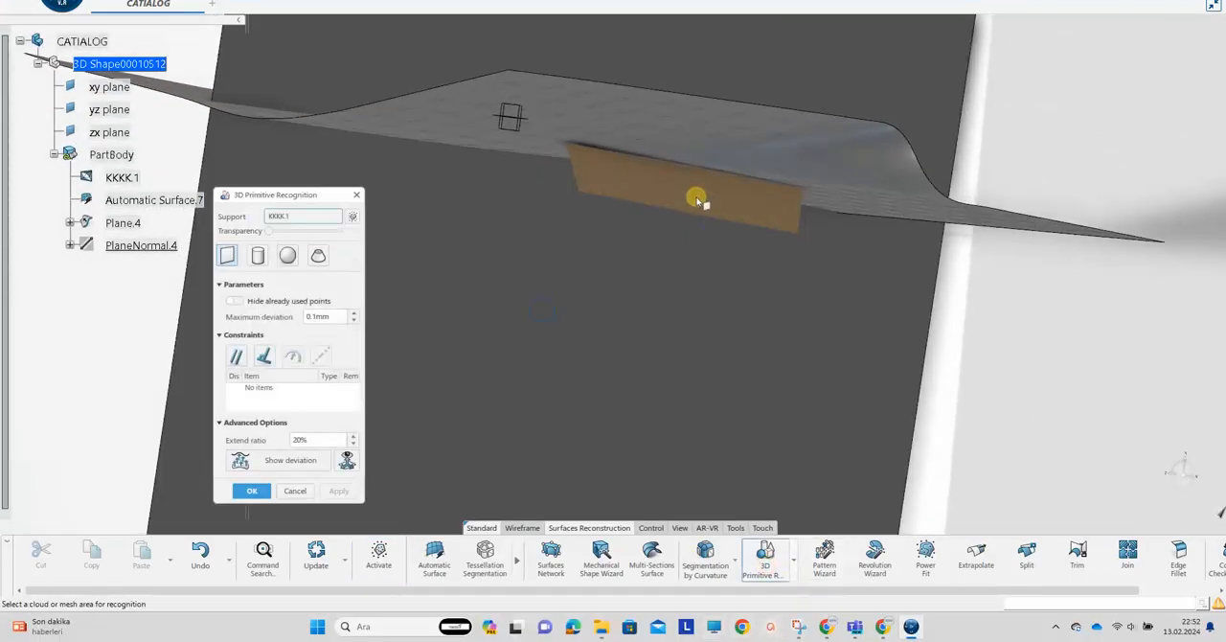
click(700, 200)
middle_drag(640, 204, 674, 164)
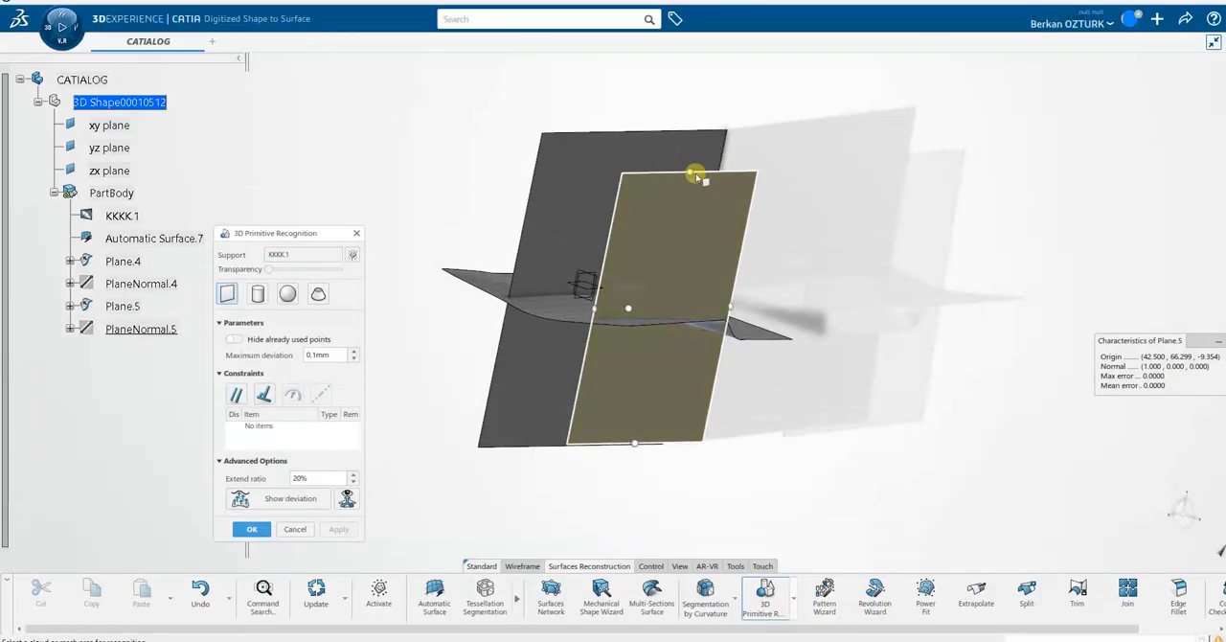
drag(690, 136, 686, 132)
drag(640, 448, 629, 465)
click(252, 529)
Reactivate all of the KKKK.1 mesh to expose the whole chair
middle_drag(430, 428, 522, 588)
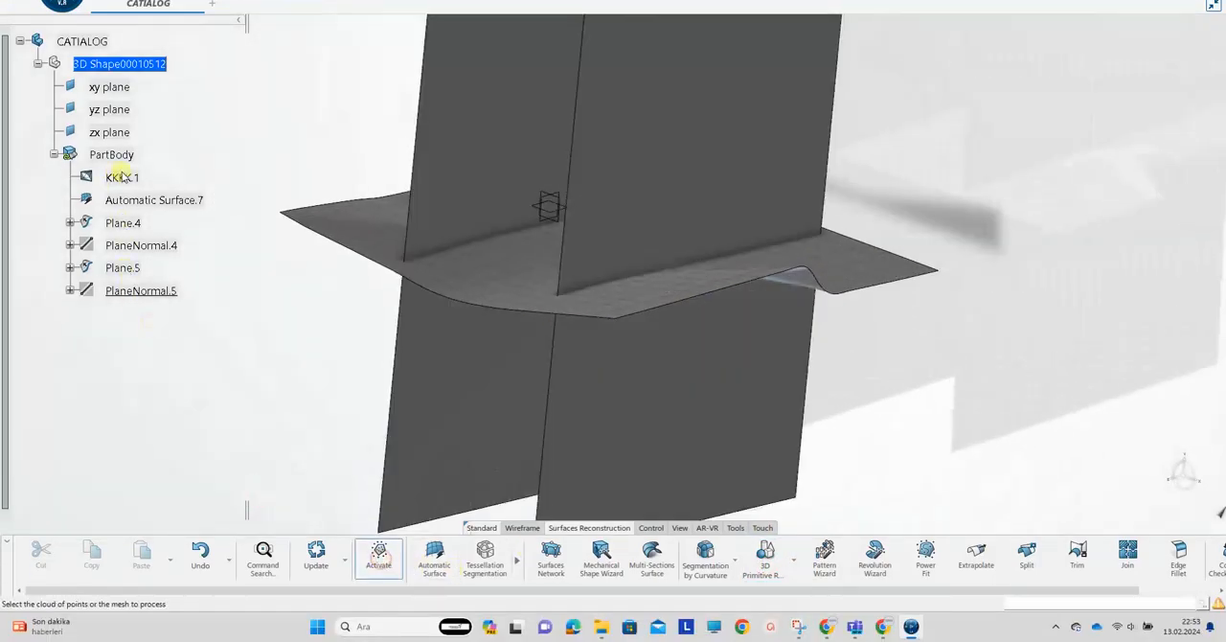
click(795, 239)
middle_drag(470, 357, 512, 386)
Brush-select the front face of the backrest and activate only those facets
click(379, 556)
click(598, 156)
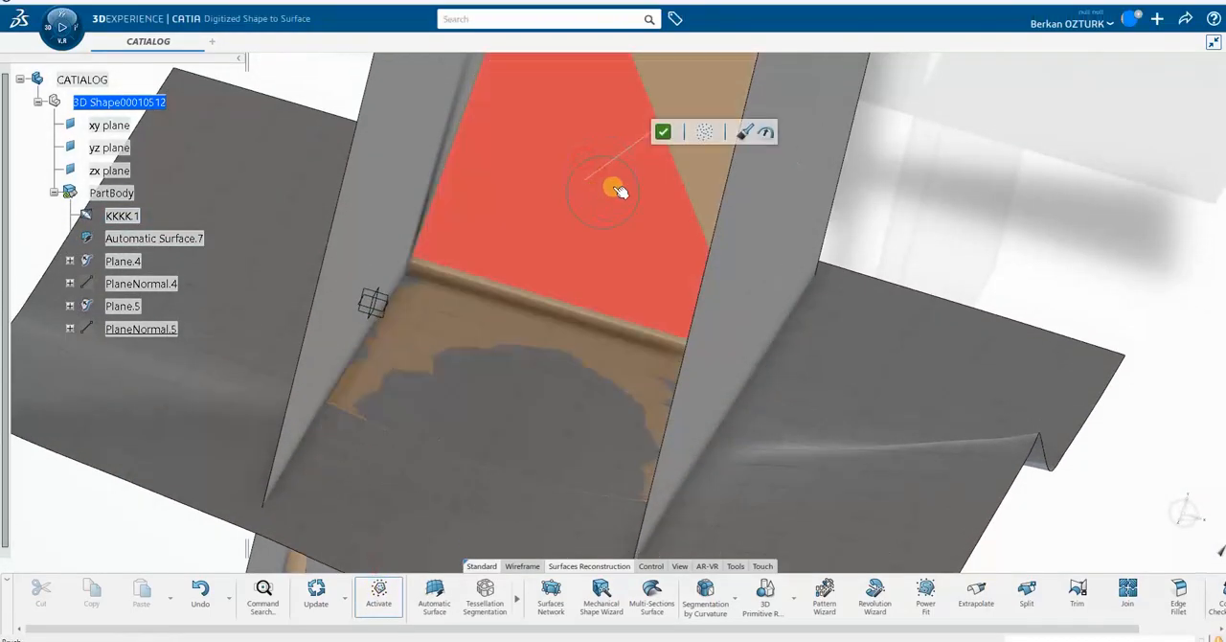
click(687, 122)
middle_drag(687, 121, 570, 437)
click(605, 285)
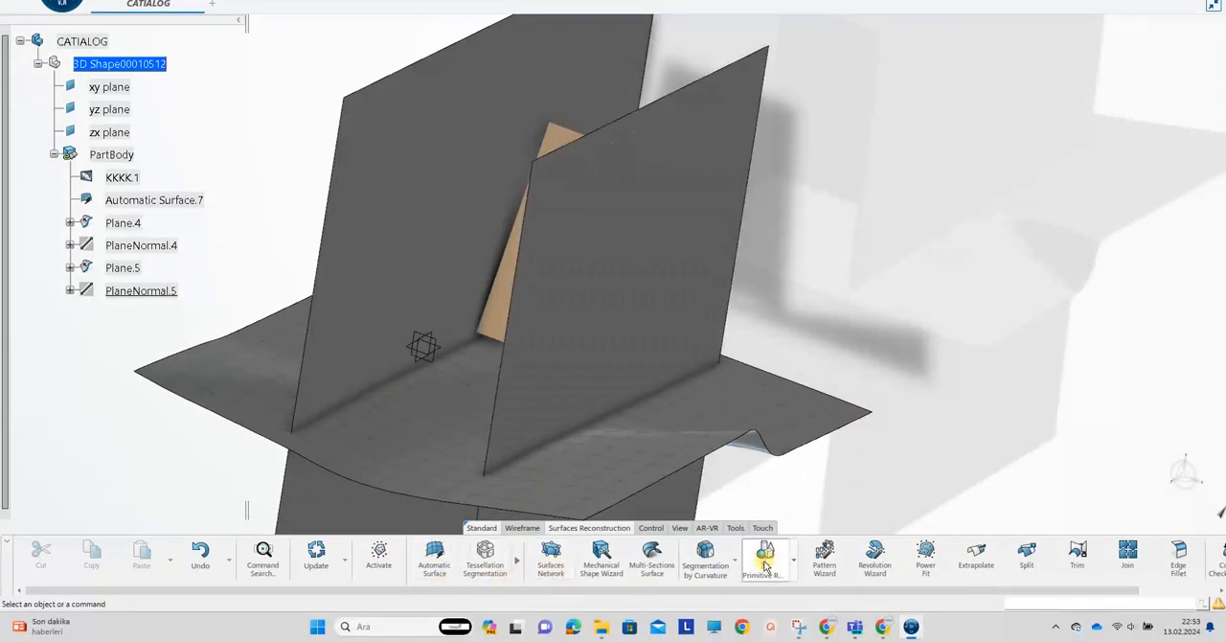
Fit a plane to the backrest face with 3D Primitive Recognition, extend it past the side planes, and accept it
click(764, 561)
click(498, 310)
middle_drag(479, 358, 334, 440)
click(252, 491)
Reactivate the full chair mesh and isolate the flat face on the underside of the seat
middle_drag(460, 284, 189, 222)
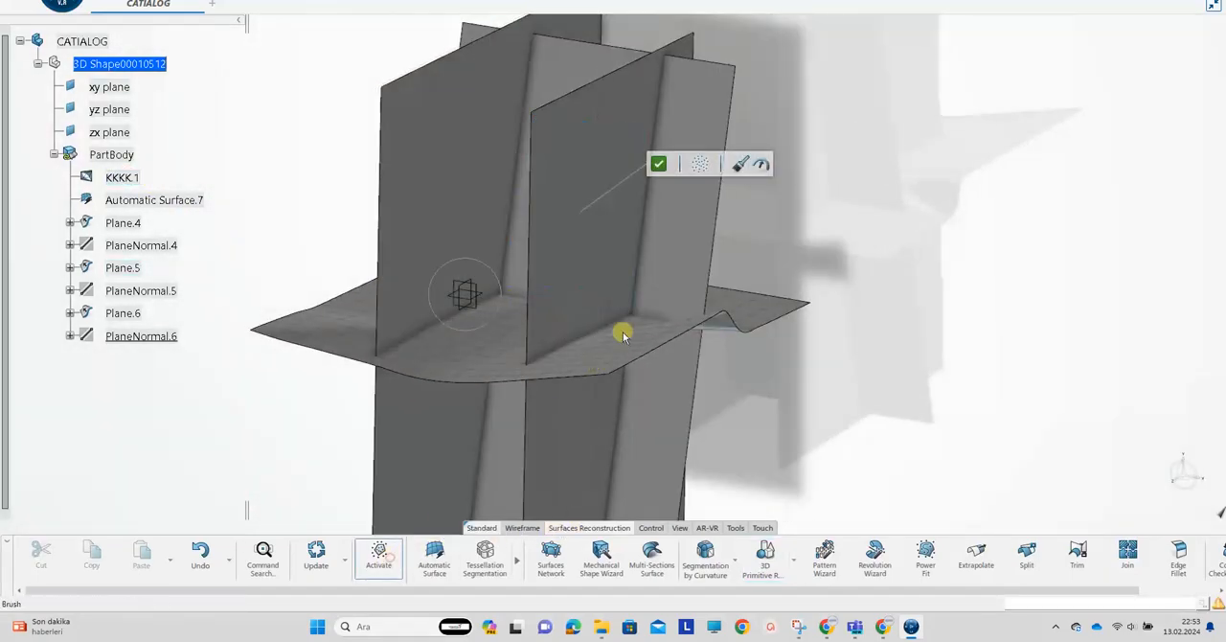
middle_drag(640, 186, 528, 269)
click(380, 558)
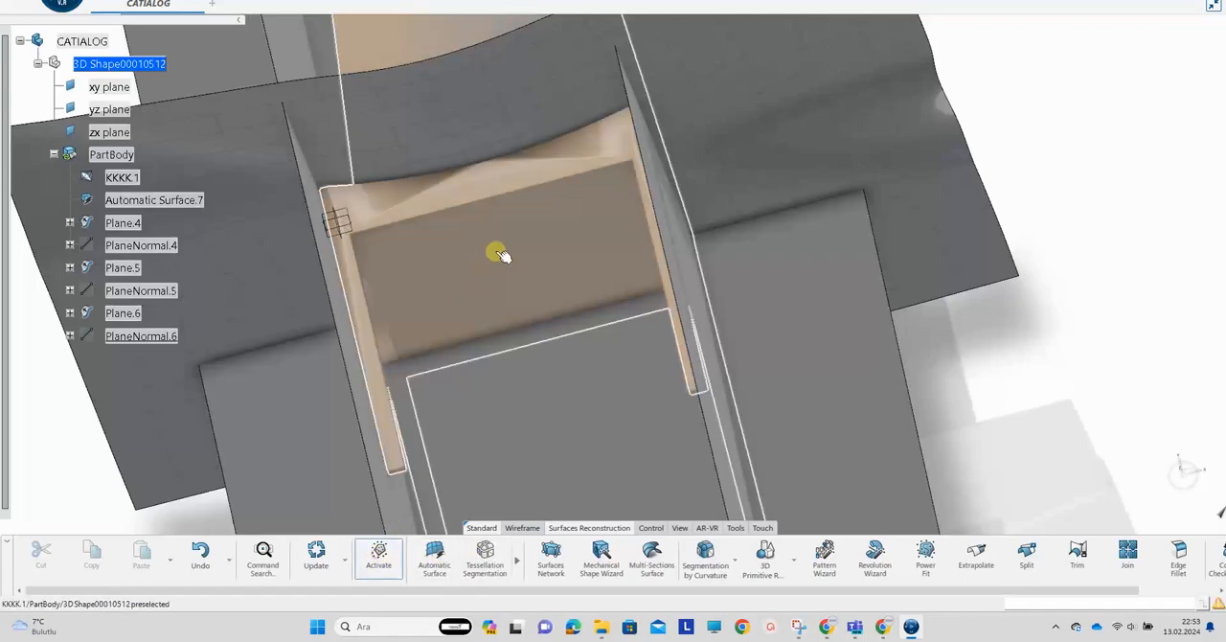
click(501, 254)
drag(501, 274, 547, 260)
click(591, 198)
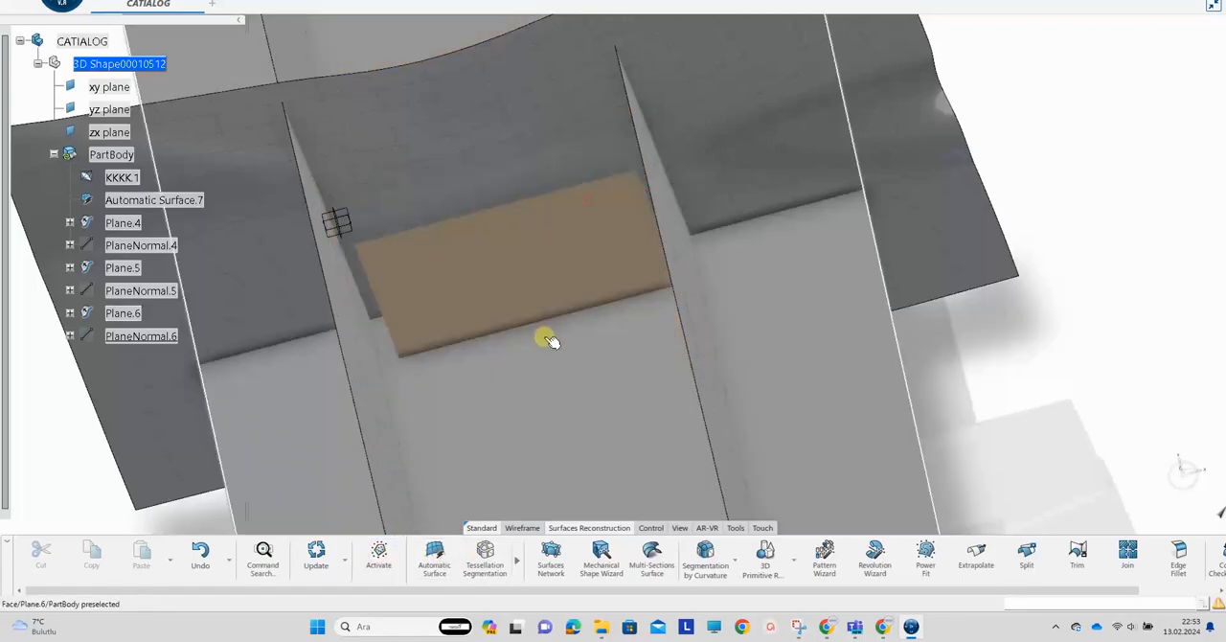
Fit a plane to the seat's underside with 3D Primitive Recognition, stretch it beyond the side planes, and accept it
click(573, 270)
middle_drag(566, 274, 816, 344)
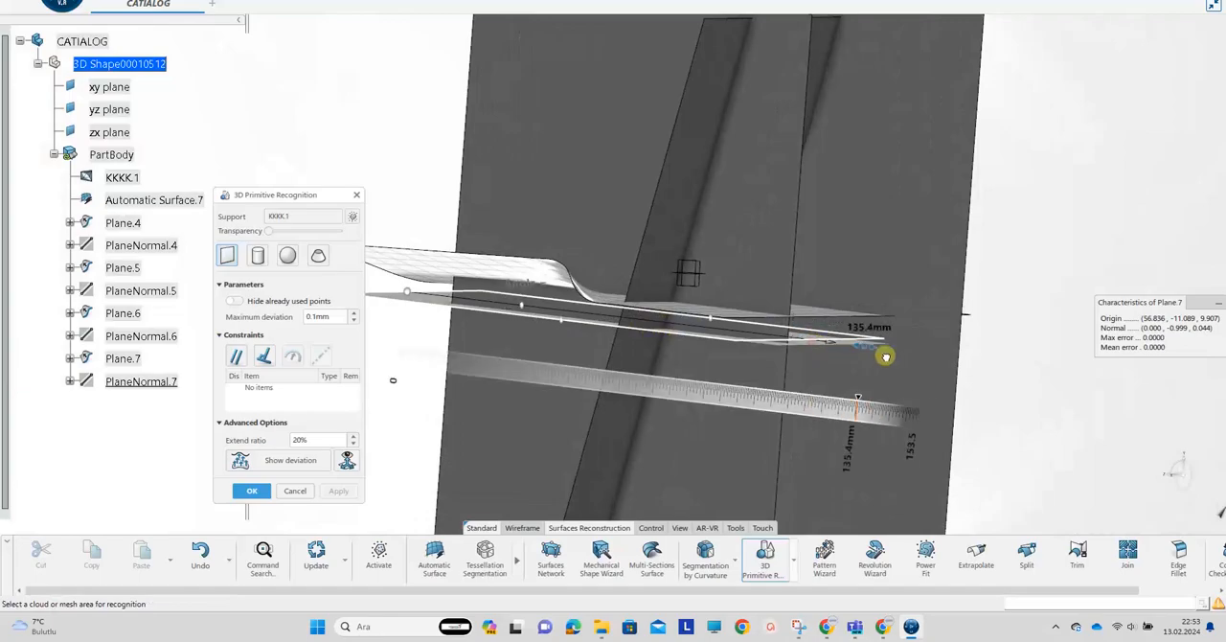
drag(887, 356, 895, 356)
middle_drag(532, 342, 633, 325)
middle_drag(542, 360, 670, 379)
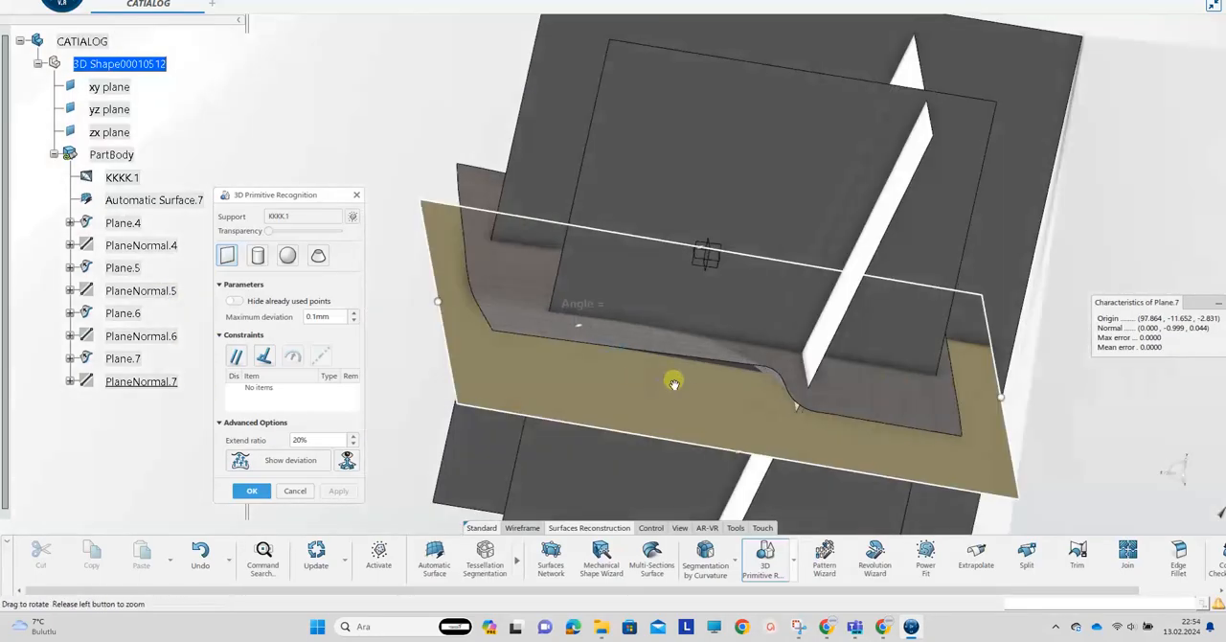
click(250, 491)
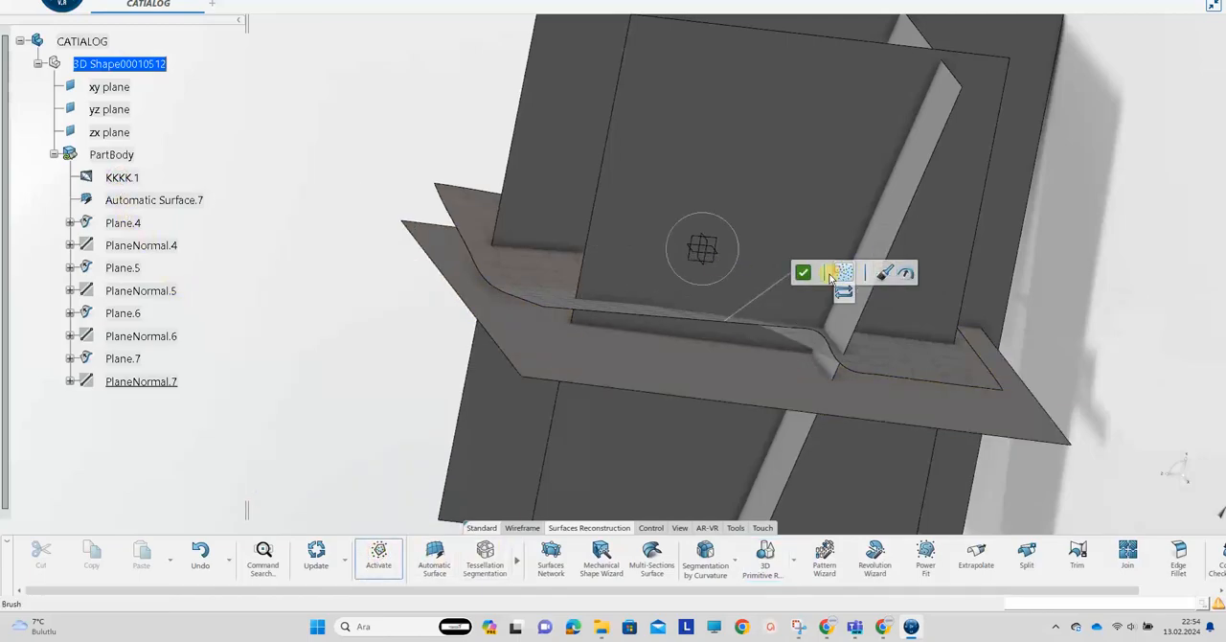
Reactivate the full chair mesh and isolate the narrow front face of the seat with the brush
click(807, 273)
middle_drag(807, 273, 580, 304)
click(380, 558)
middle_drag(661, 316, 854, 318)
click(884, 321)
click(882, 331)
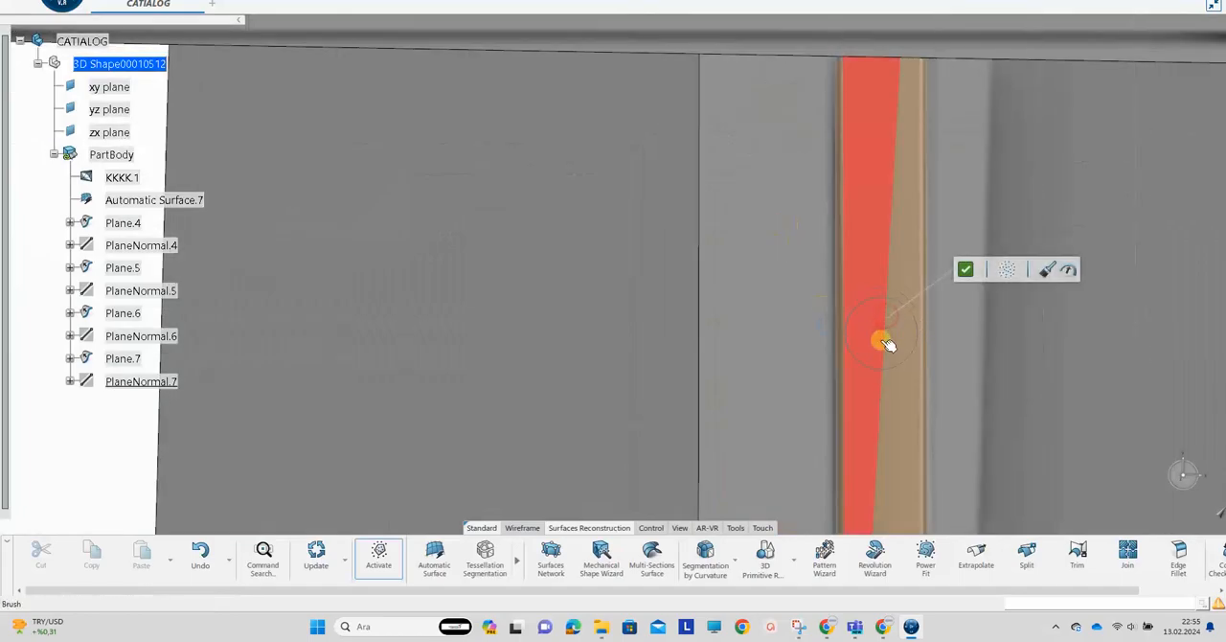
click(966, 270)
middle_drag(966, 269, 743, 350)
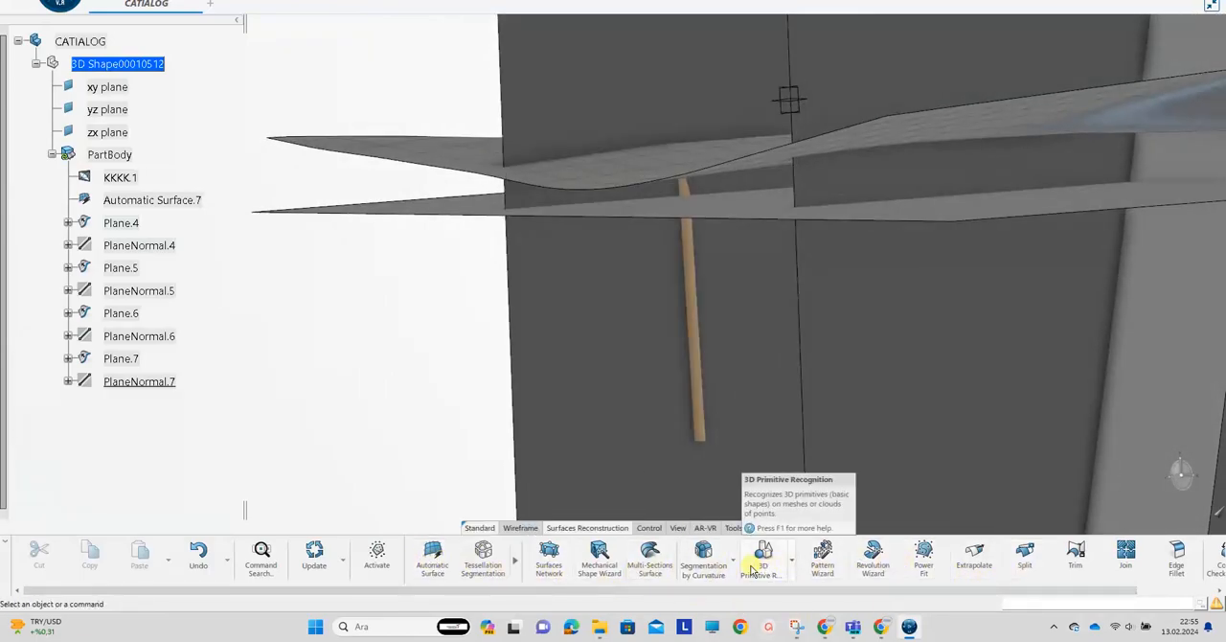
Fit a plane to the seat's front face with 3D Primitive Recognition, accept it, and restore the full chair mesh
click(700, 353)
click(695, 357)
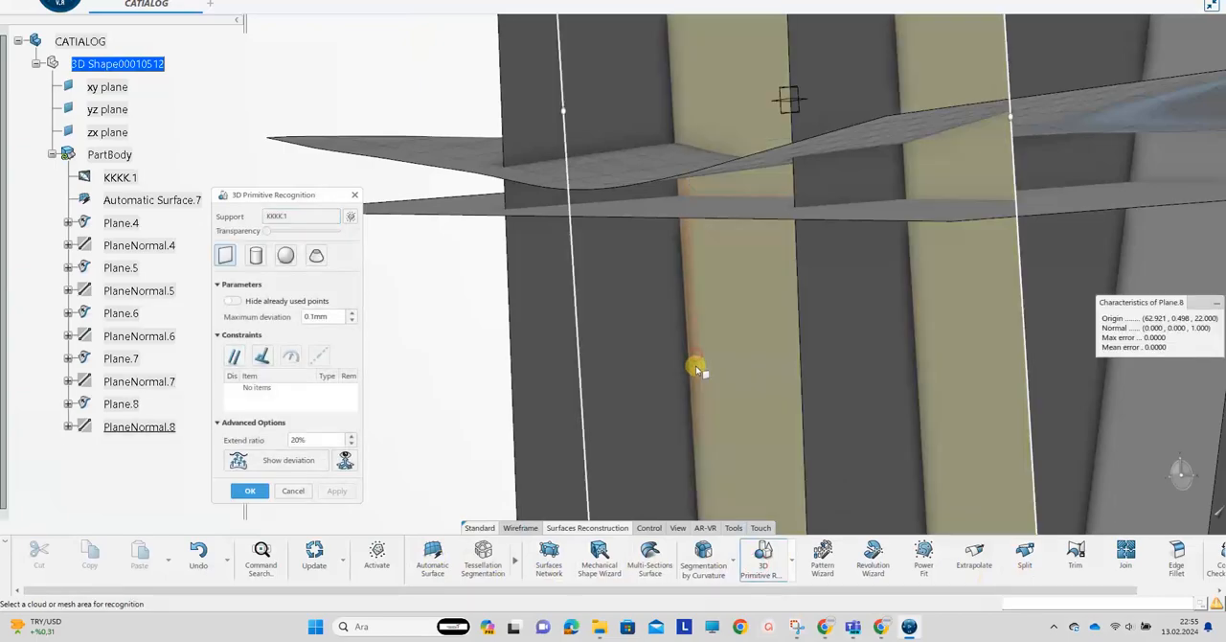
scroll(627, 300, down, 4)
middle_drag(627, 300, 613, 241)
drag(892, 242, 974, 331)
click(287, 493)
middle_drag(795, 307, 661, 393)
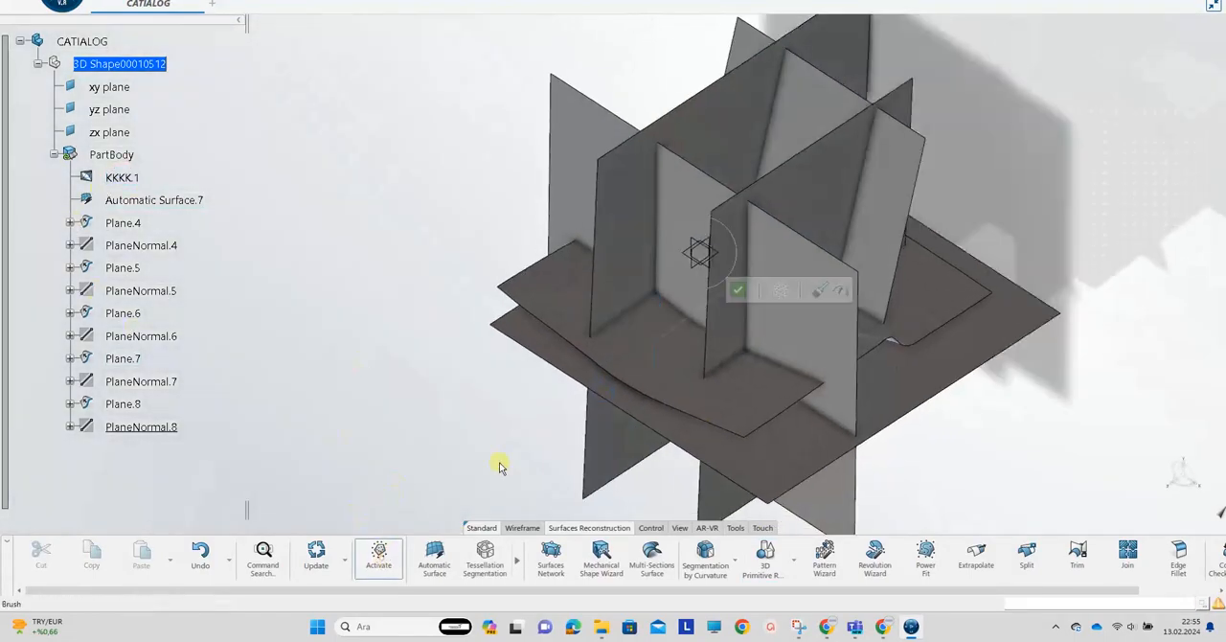
middle_drag(737, 294, 504, 243)
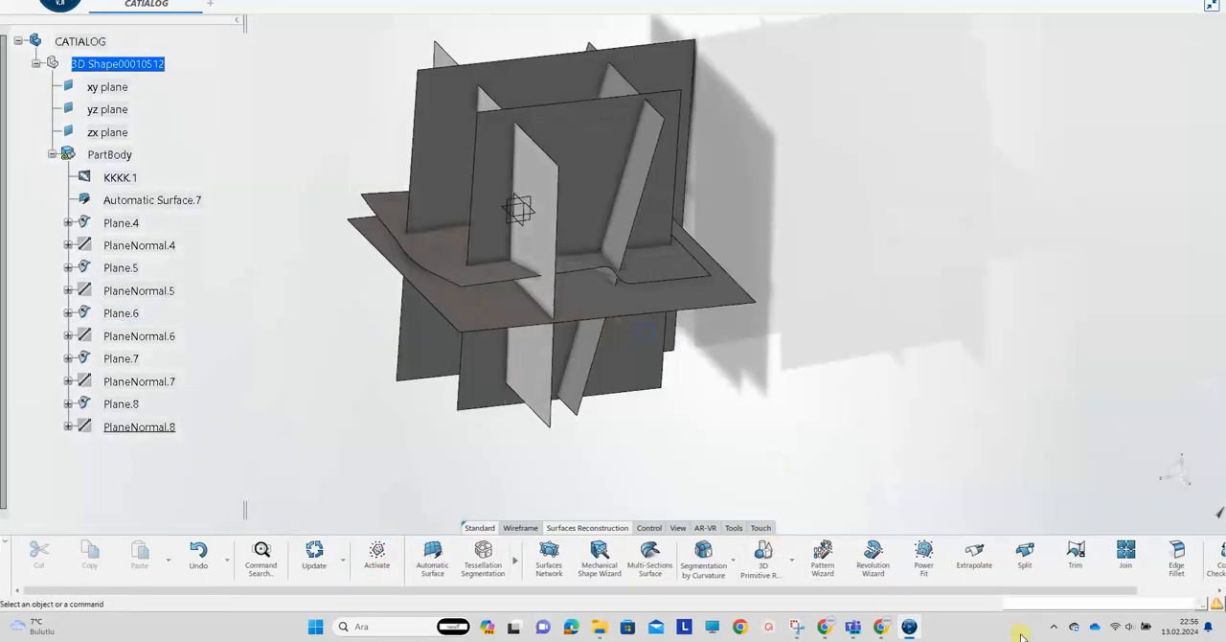
Trim Automatic Surface.7 with backrest plane Plane.6, keeping the seat area in front and the backrest area above their intersection
click(1077, 551)
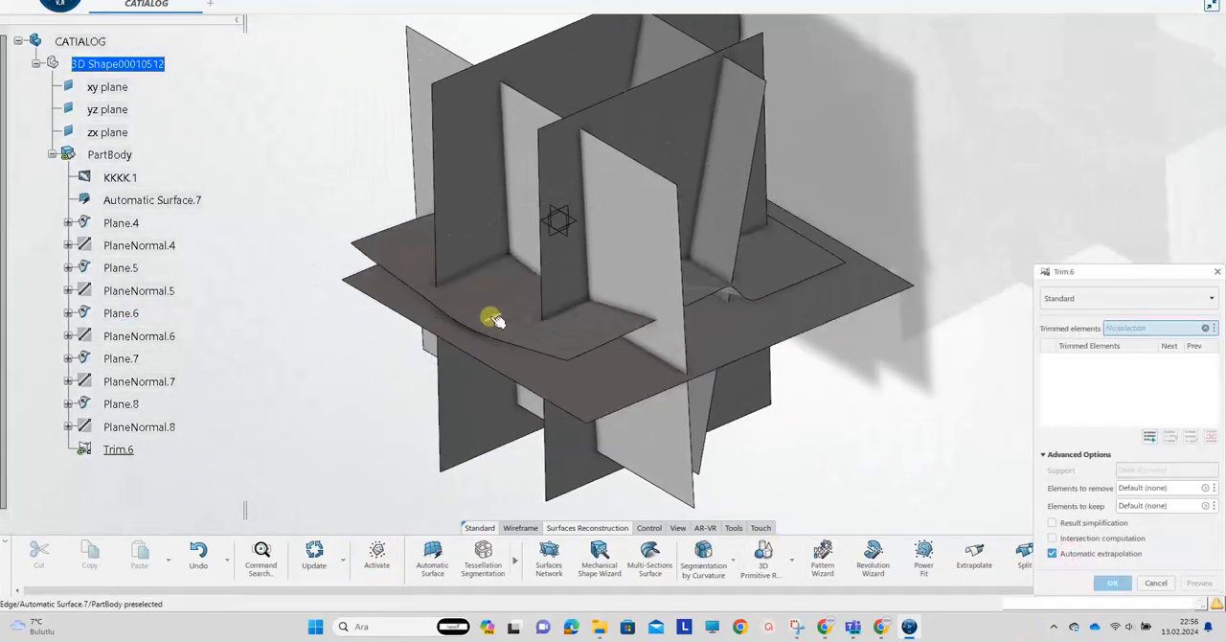
click(492, 317)
middle_drag(662, 380, 596, 368)
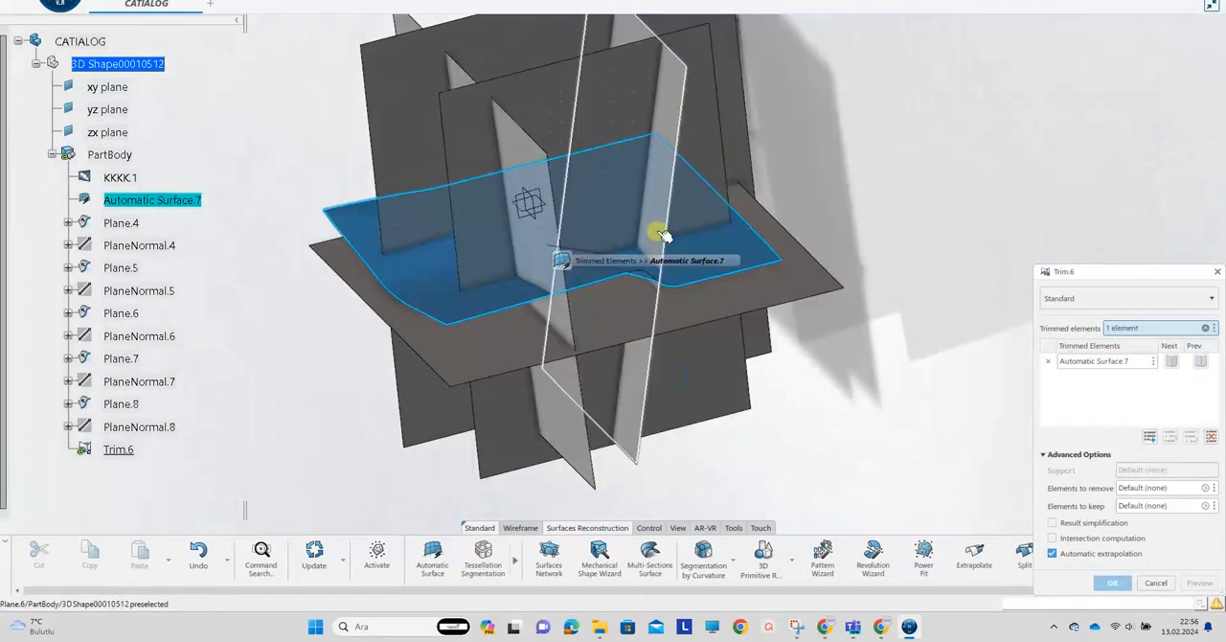
click(661, 238)
middle_drag(670, 241, 1117, 572)
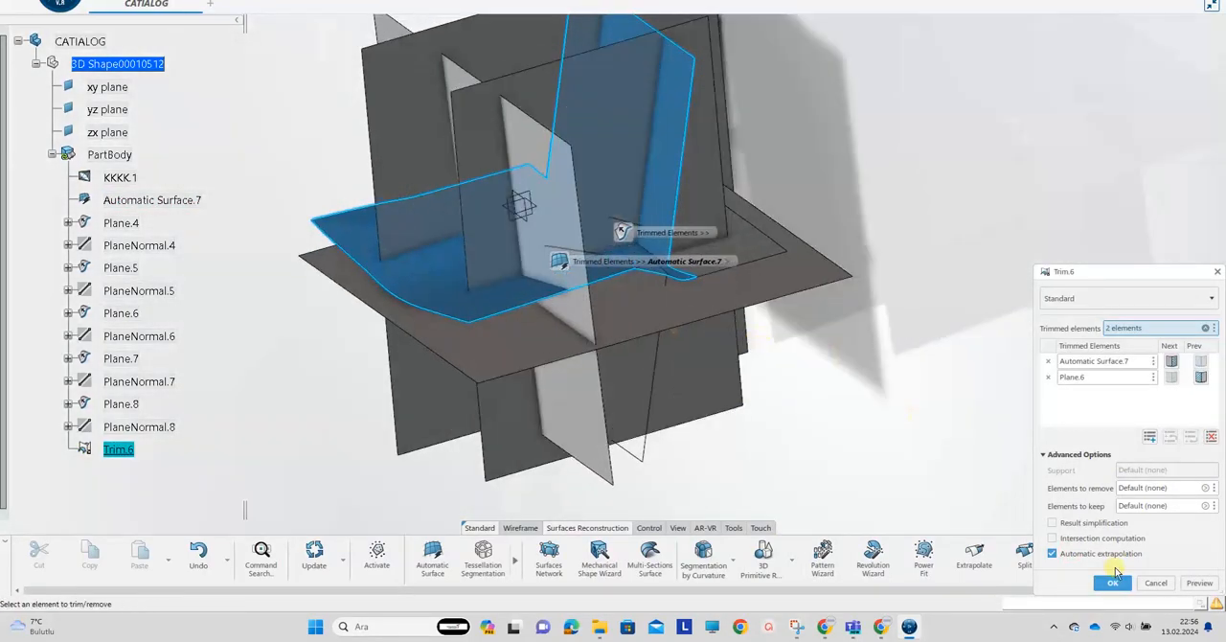
click(1112, 584)
Trim the seat and backrest surface Trim.6 with the seat's front plane Plane.8, keeping the seat behind it and the plane's lower part
click(1073, 554)
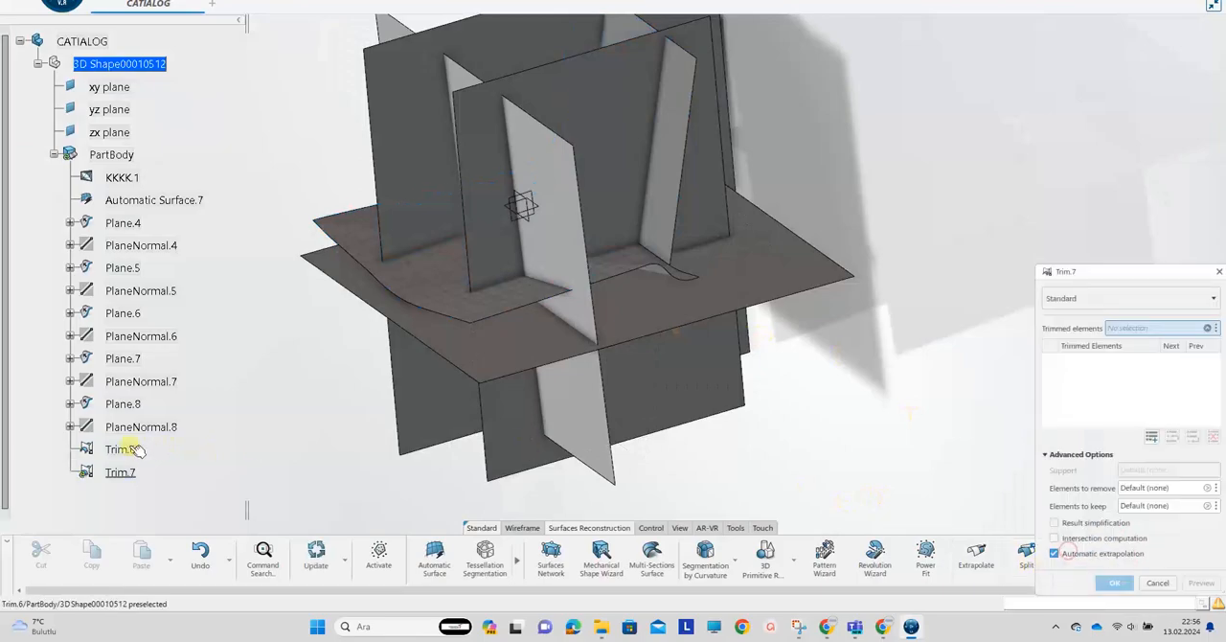
click(120, 450)
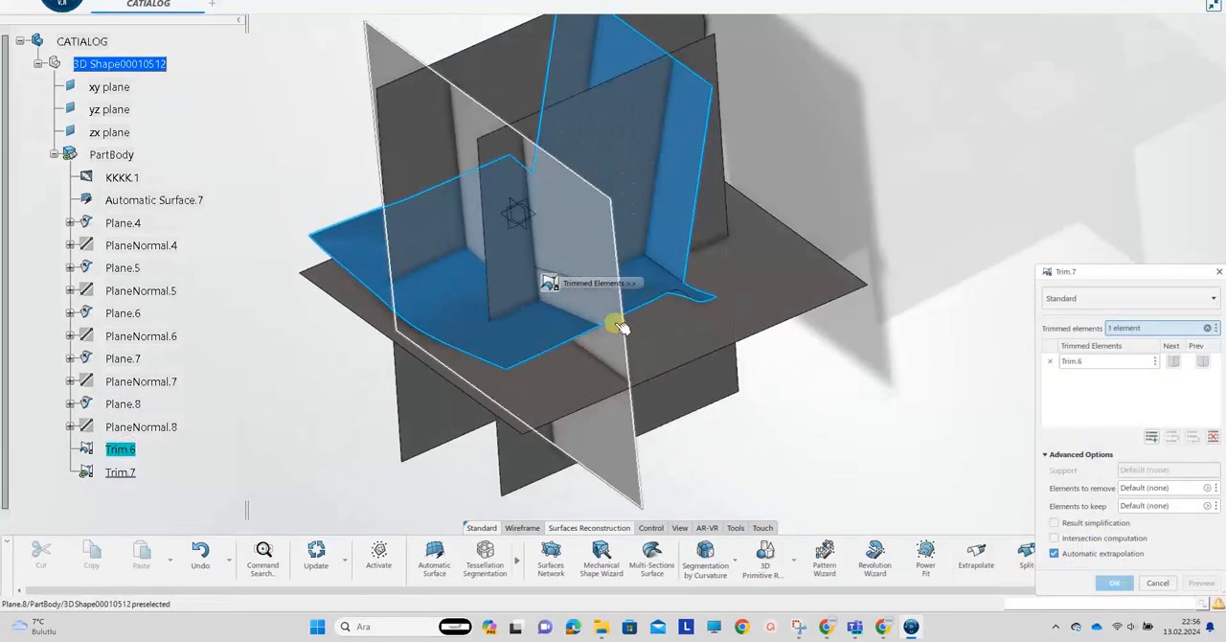
click(567, 235)
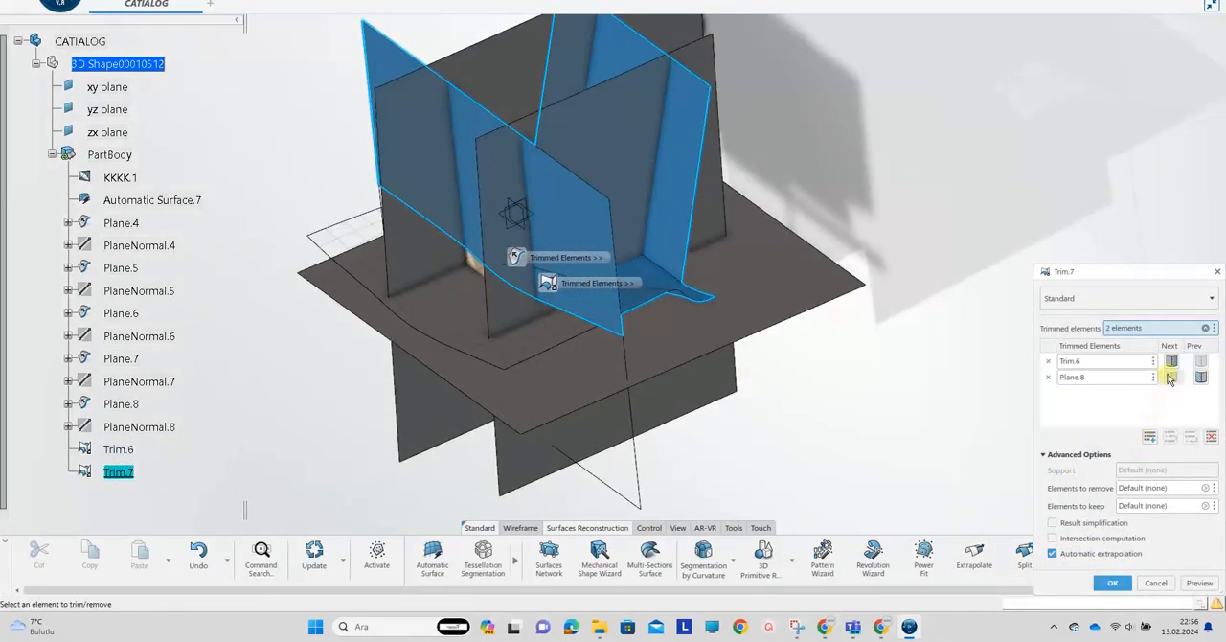
click(1200, 378)
click(1114, 581)
middle_drag(795, 446, 985, 410)
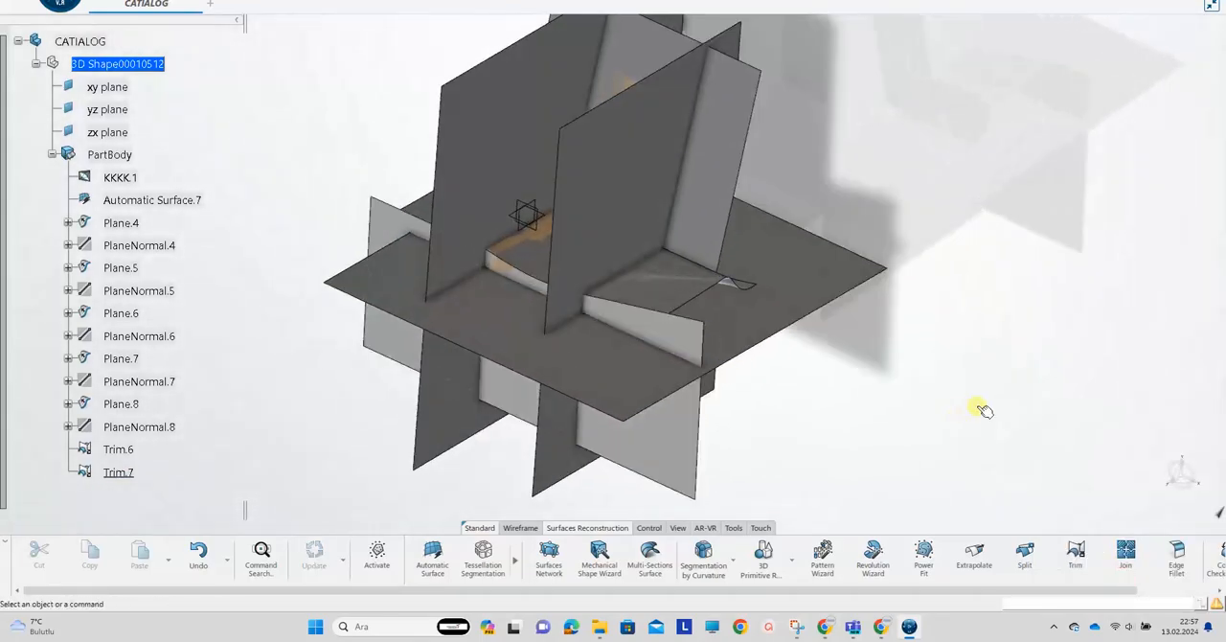
Trim Trim.7 with side plane Plane.5, keeping the portions that bound the seat and backrest on that side
click(1075, 553)
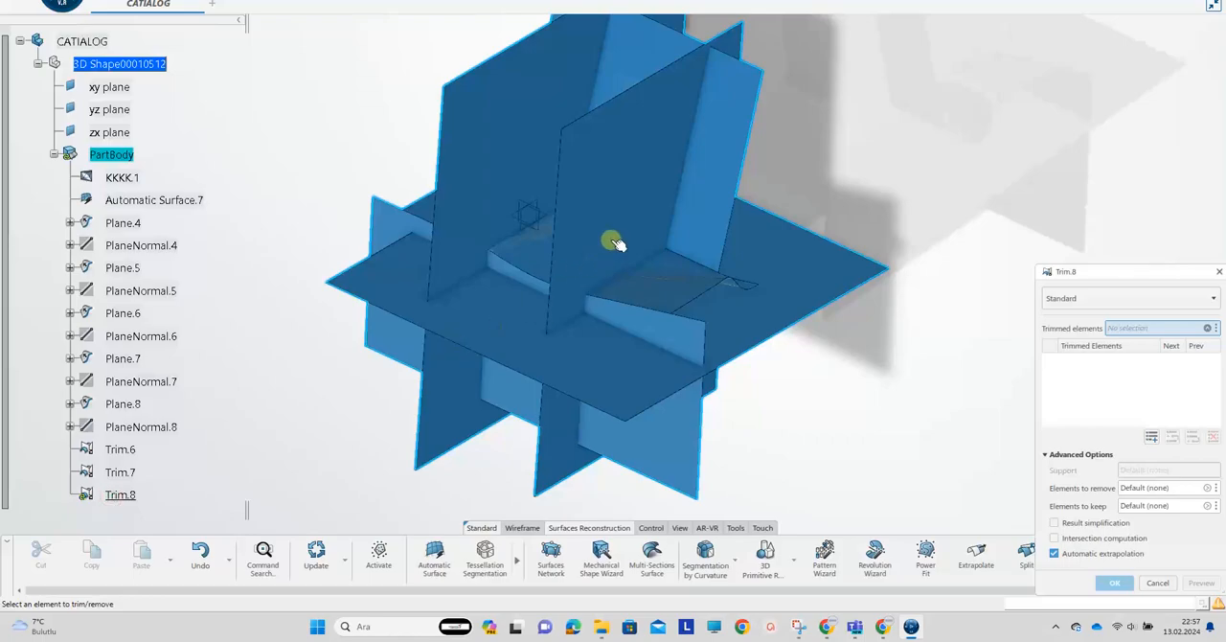
click(1150, 582)
click(1075, 553)
click(120, 473)
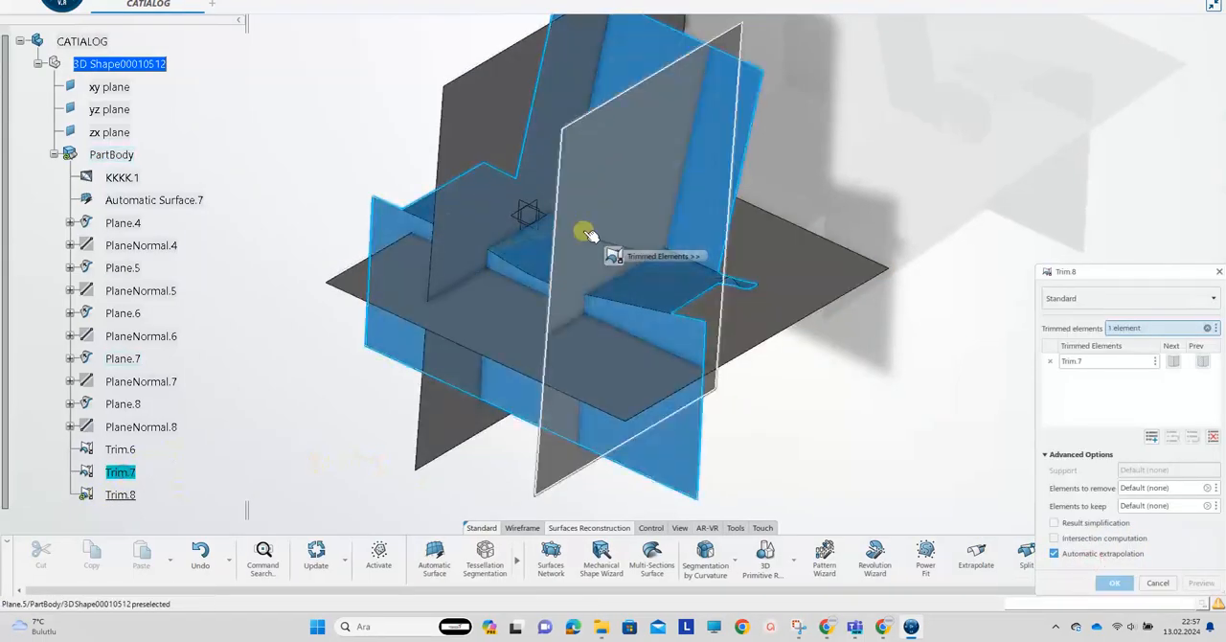
click(638, 209)
click(1200, 377)
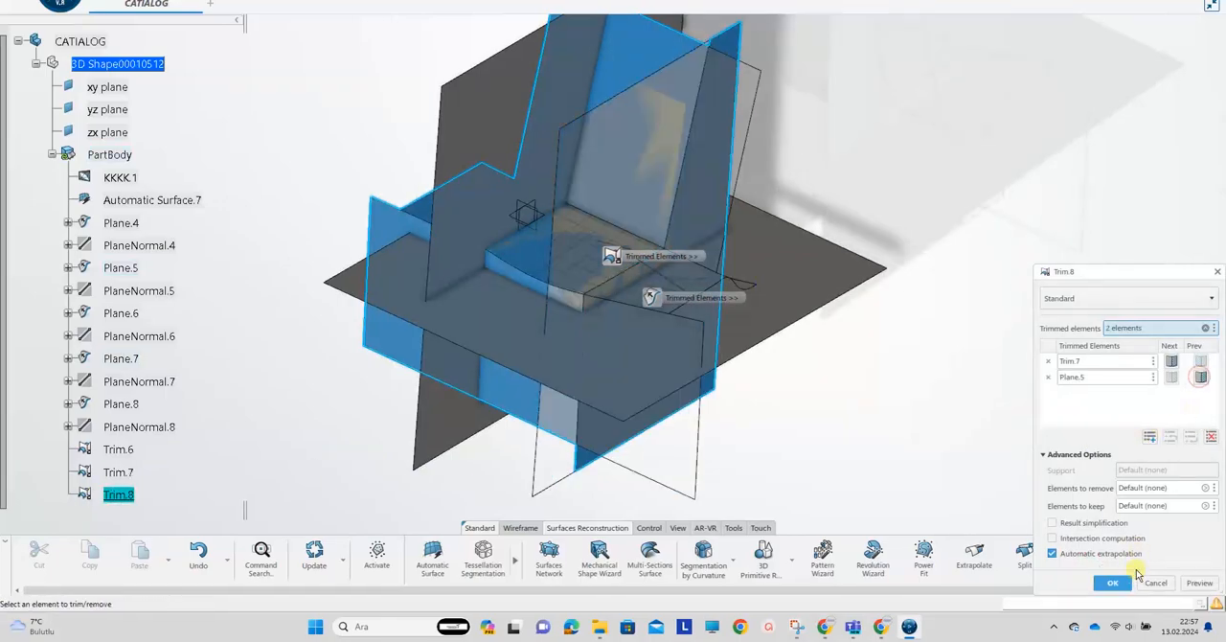
click(1112, 582)
Trim Trim.8 with the opposite side plane Plane.4, keeping the seat and backrest portions between the two side planes
click(1071, 555)
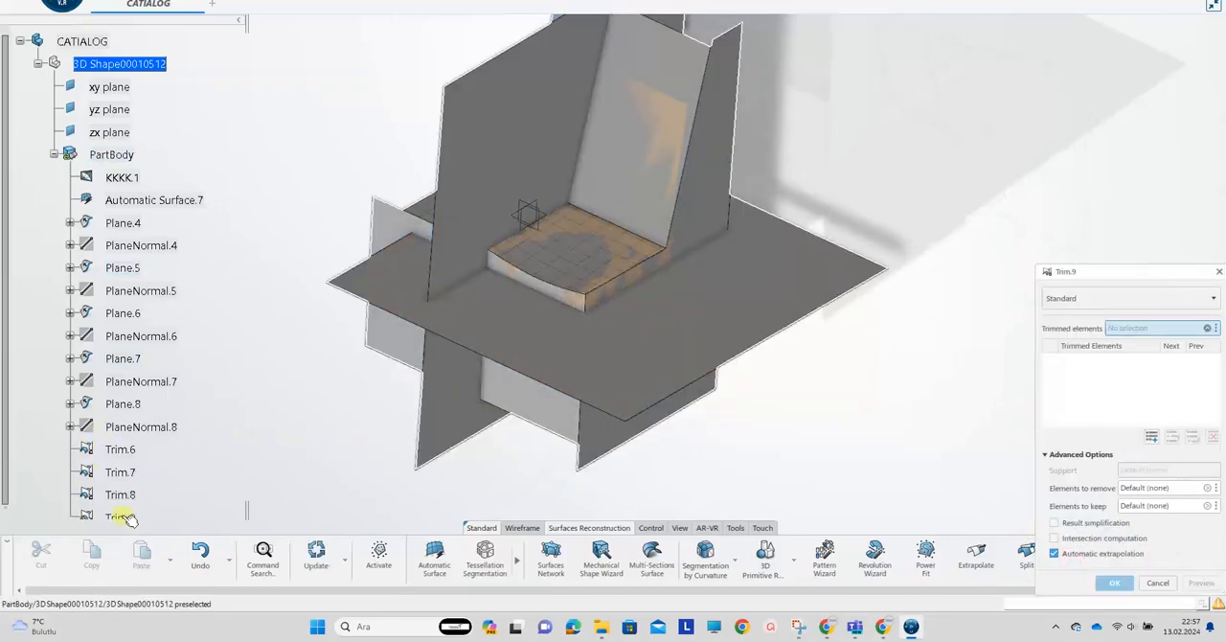
click(121, 494)
click(527, 139)
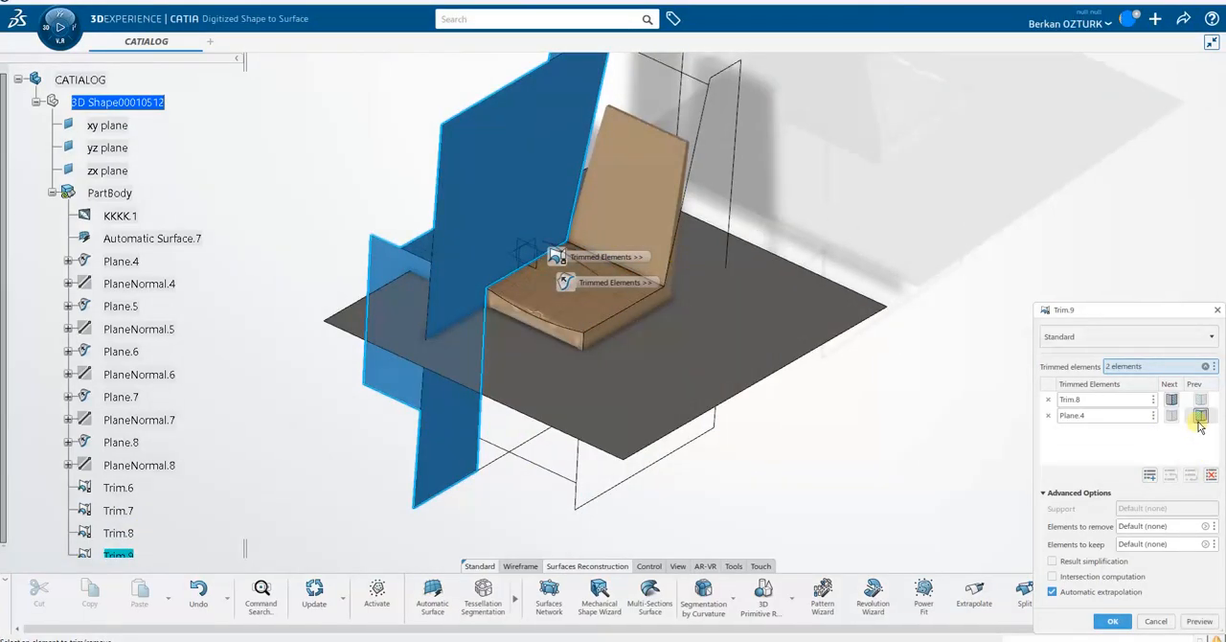
click(1200, 419)
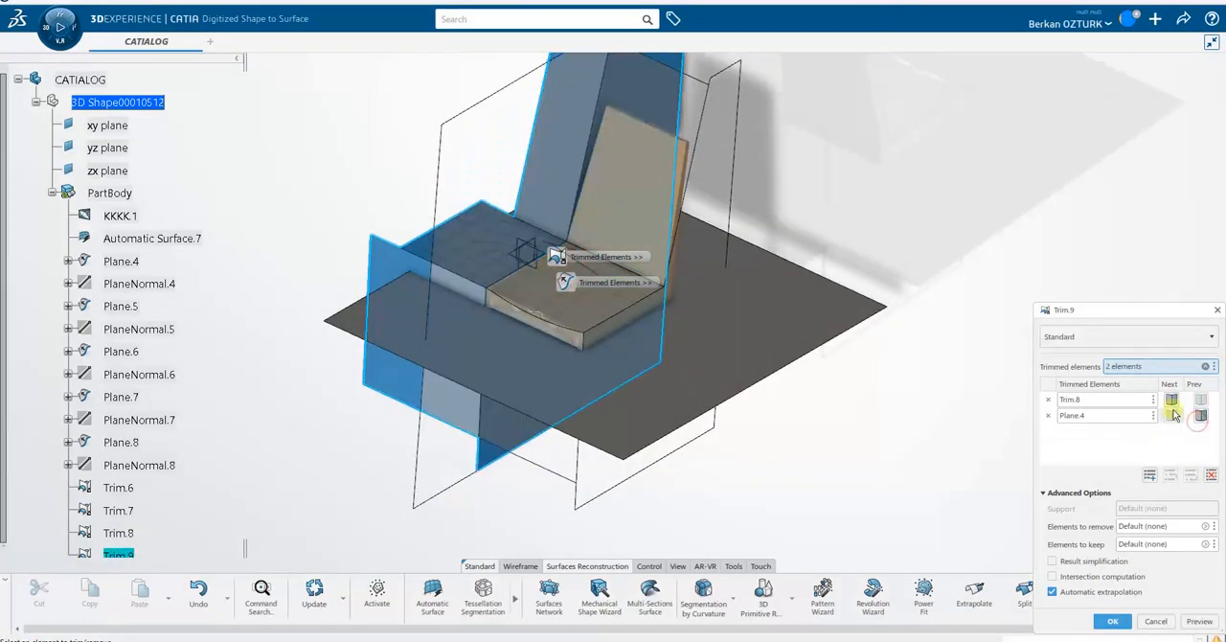
click(1171, 399)
click(1112, 621)
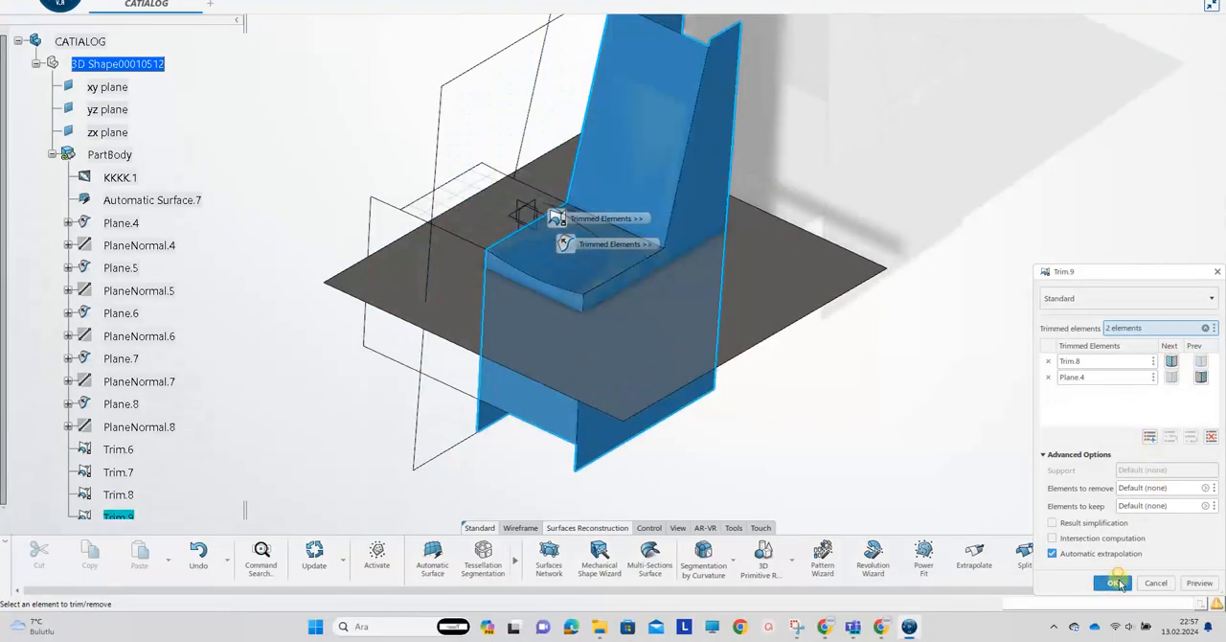
Trim Trim.9 with the seat's underside plane Plane.7, removing the side and front portions below the seat
middle_drag(594, 324, 805, 263)
click(1075, 558)
click(562, 339)
click(424, 282)
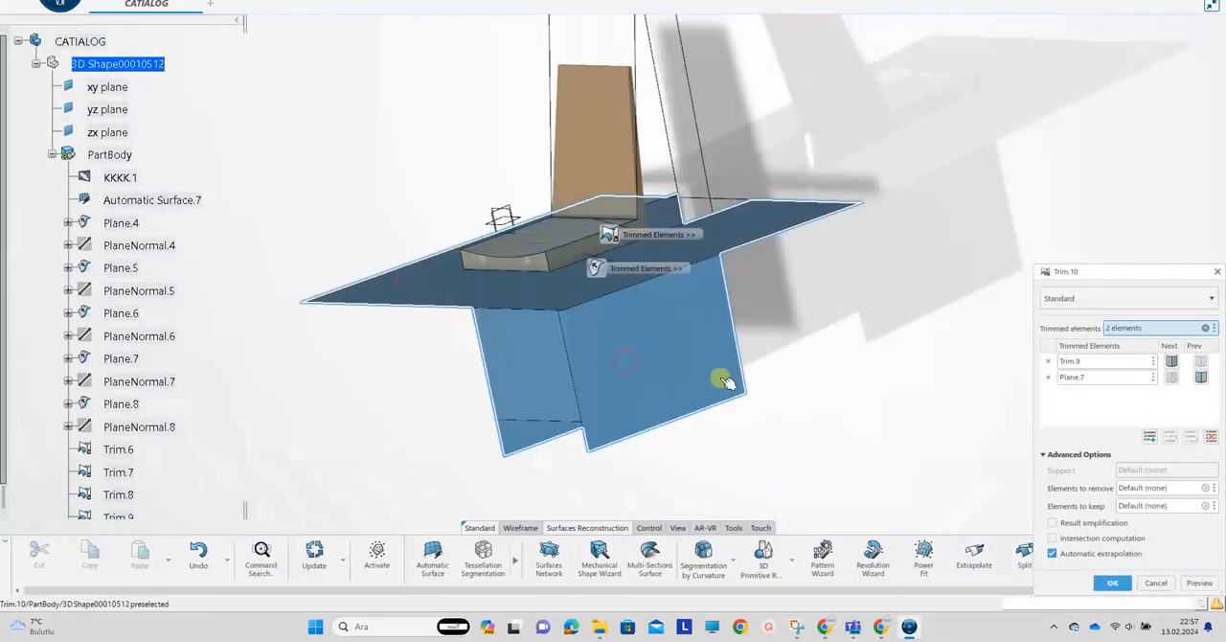
click(1197, 380)
click(1198, 379)
click(1198, 380)
click(1173, 363)
middle_drag(726, 369, 596, 302)
click(1114, 585)
Isolate the narrow top face of the backrest mesh with the brush
middle_drag(838, 247, 685, 332)
click(374, 556)
middle_drag(616, 240, 654, 375)
drag(658, 377, 670, 343)
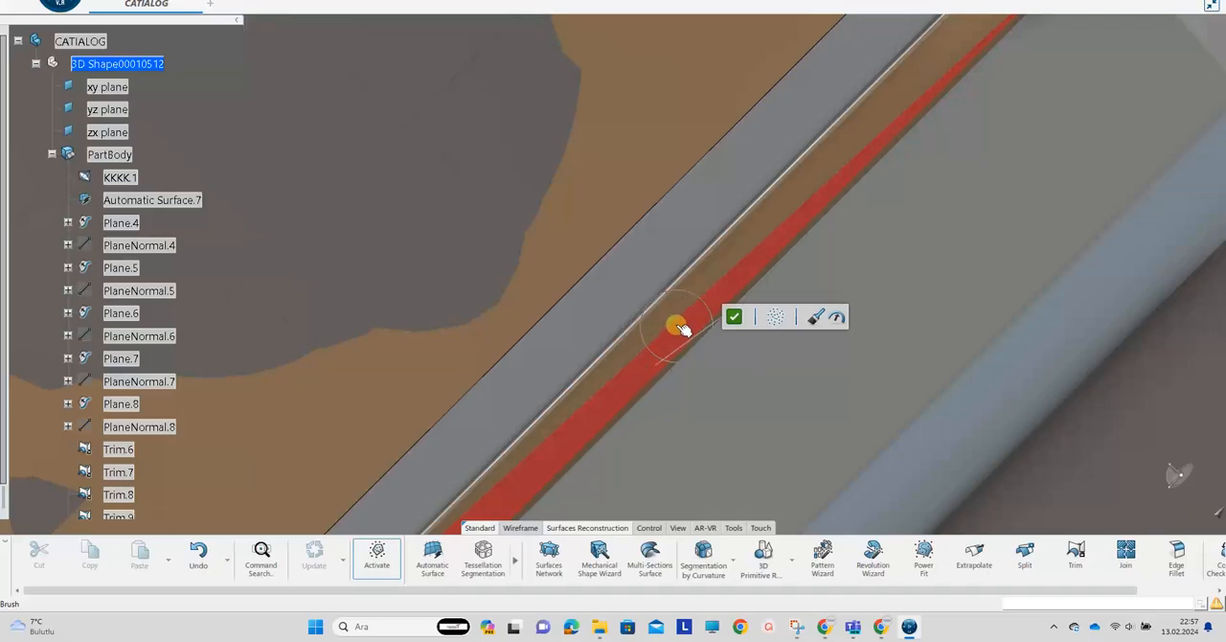
click(675, 319)
click(734, 317)
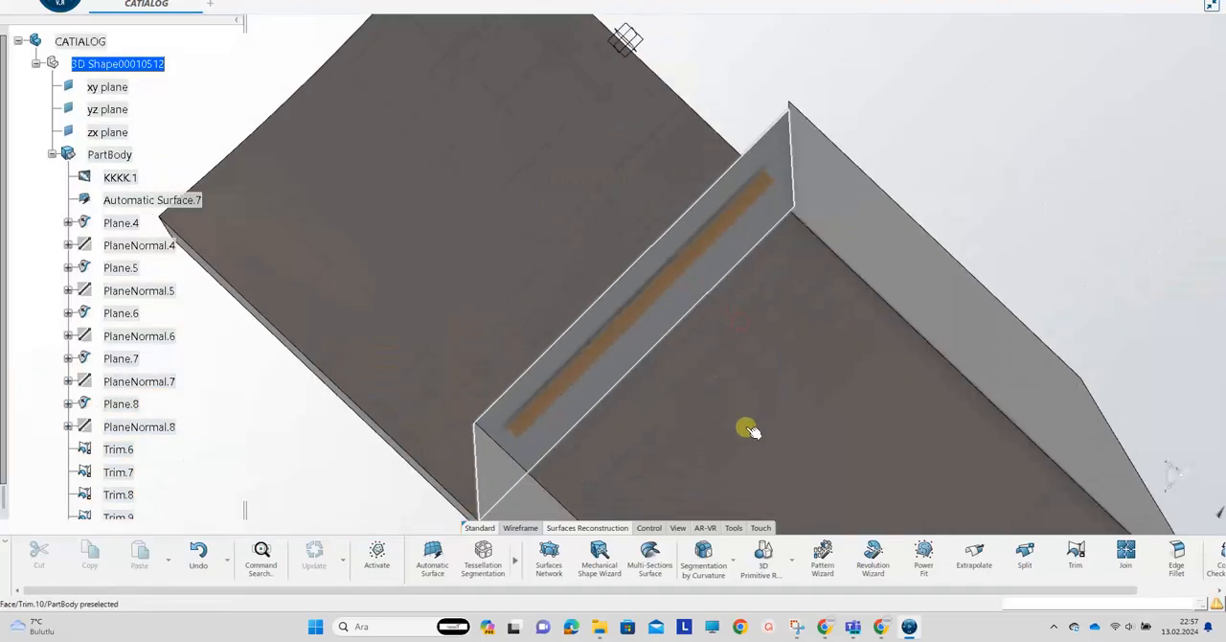
Fit a plane to the backrest's top face with 3D Primitive Recognition, stretch it beyond the side planes, and accept it
click(764, 555)
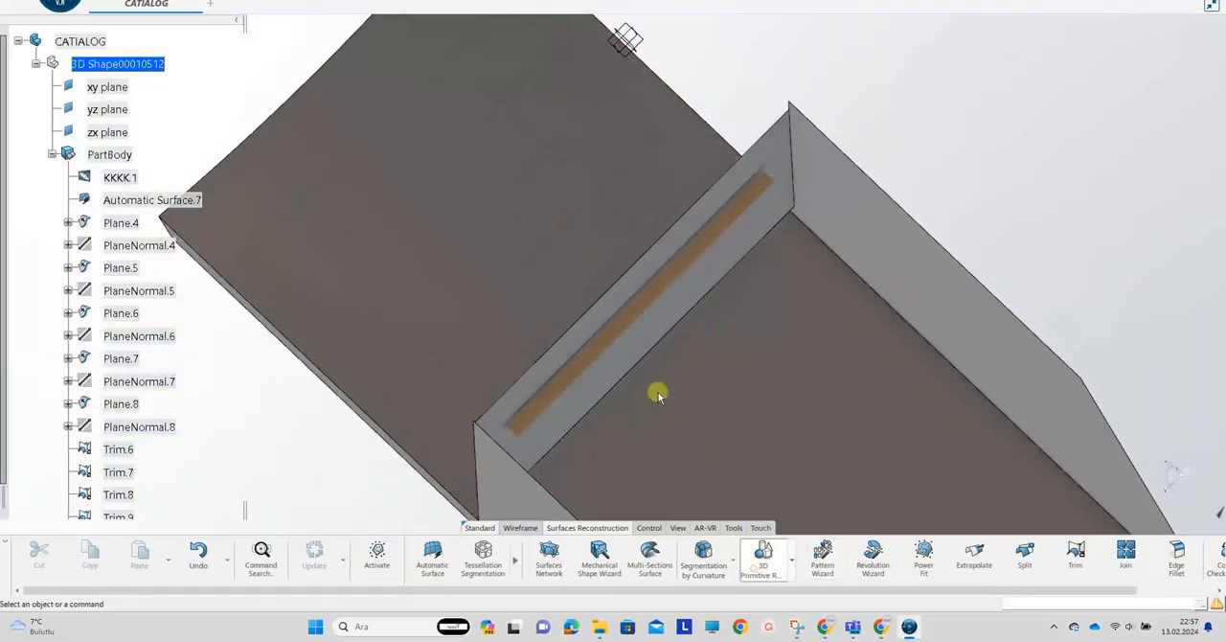
click(563, 375)
click(251, 492)
middle_drag(587, 308, 720, 374)
double_click(647, 320)
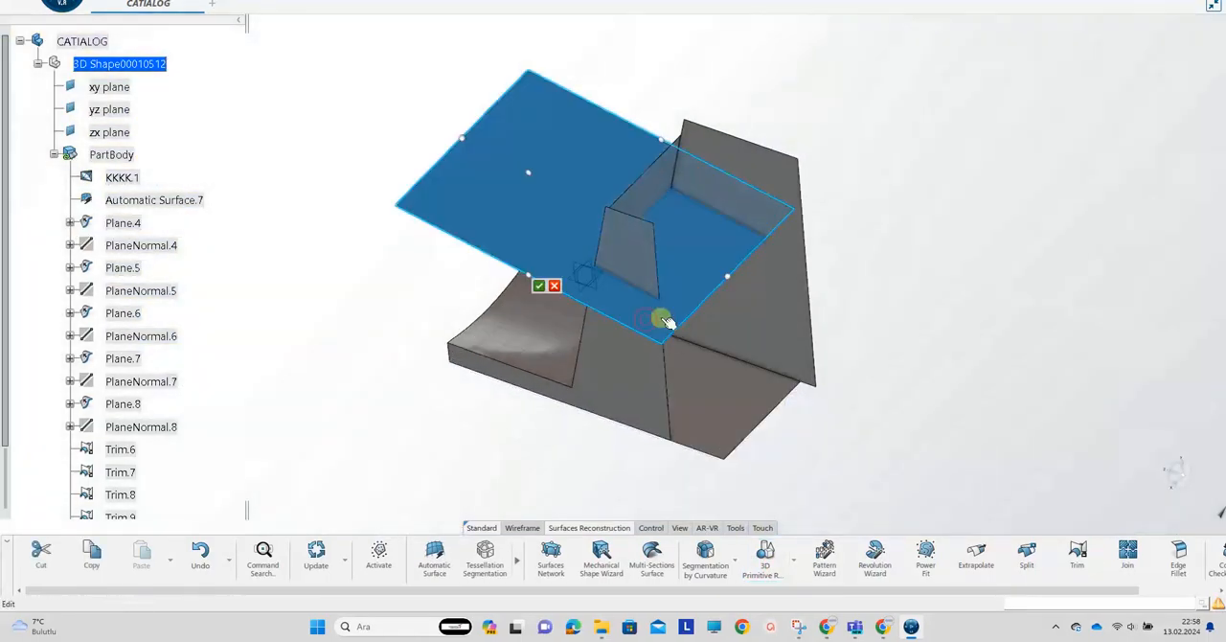
drag(726, 276, 820, 326)
click(1010, 422)
click(538, 287)
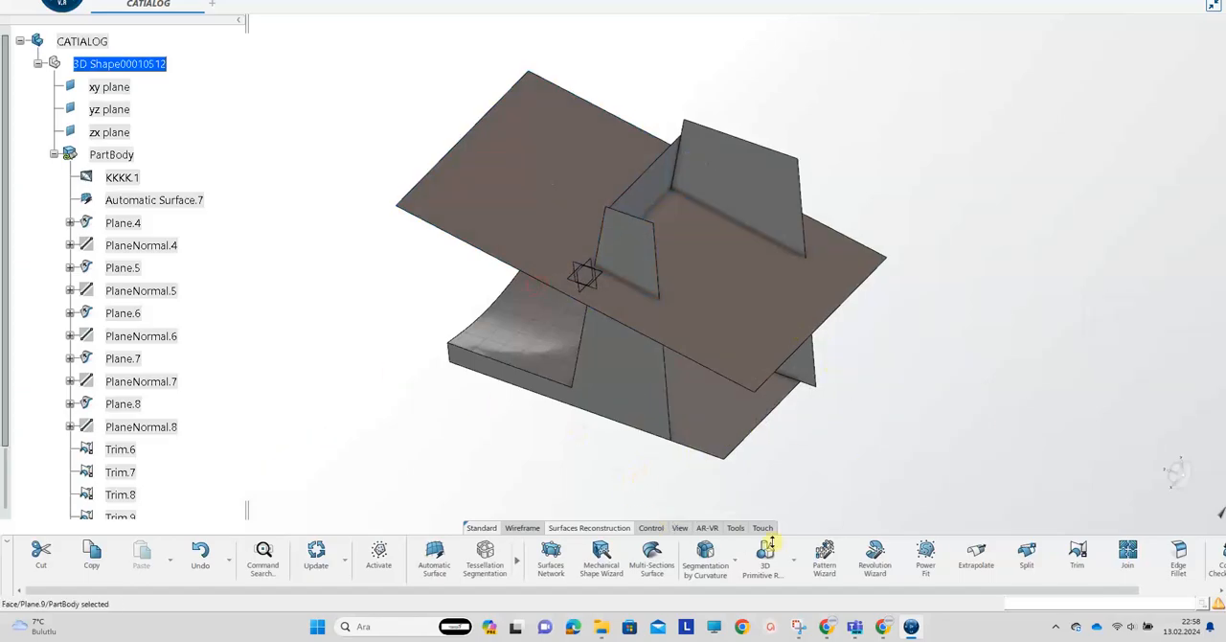
Trim top plane Plane.9 with Trim.10, keeping the chair surfaces below the plane and the plane area that caps the backrest
click(1077, 554)
click(615, 403)
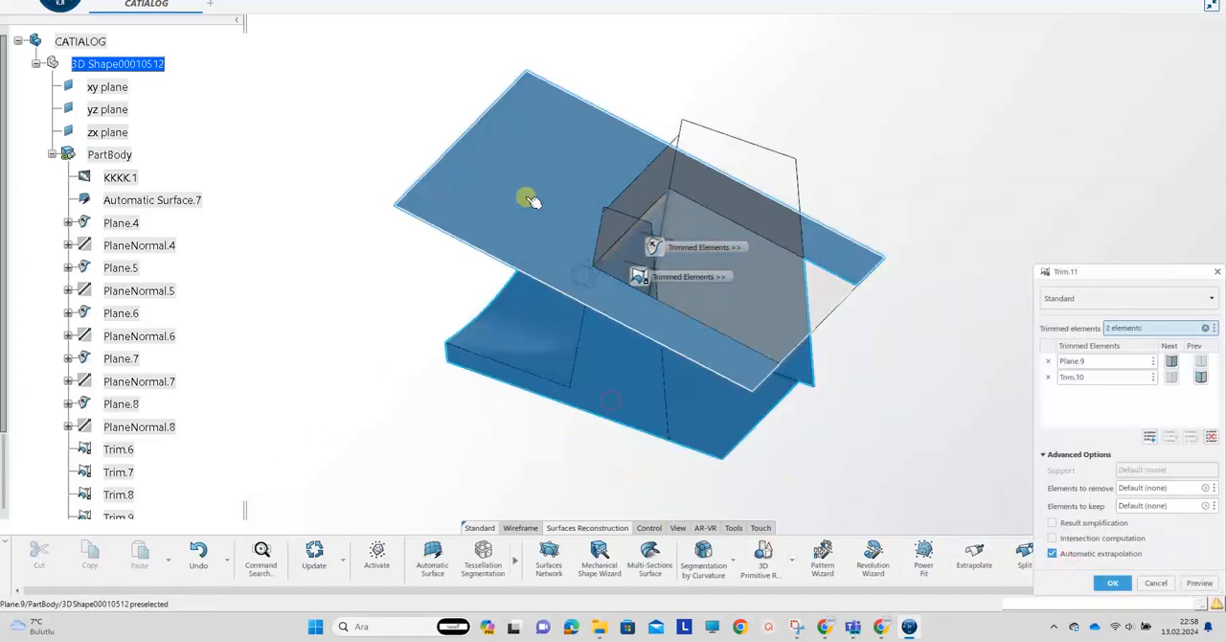
click(1200, 378)
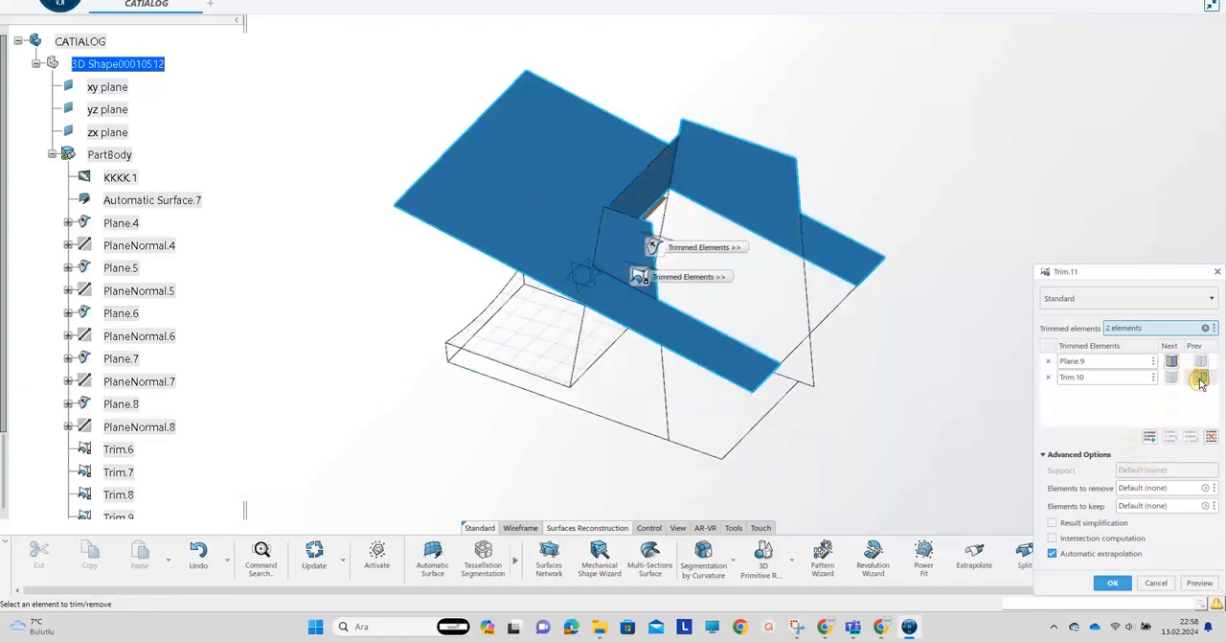
click(1201, 378)
click(1114, 583)
Reactivate the full KKKK.1 chair mesh and hide the trimmed surface Trim.11
middle_drag(780, 384, 555, 342)
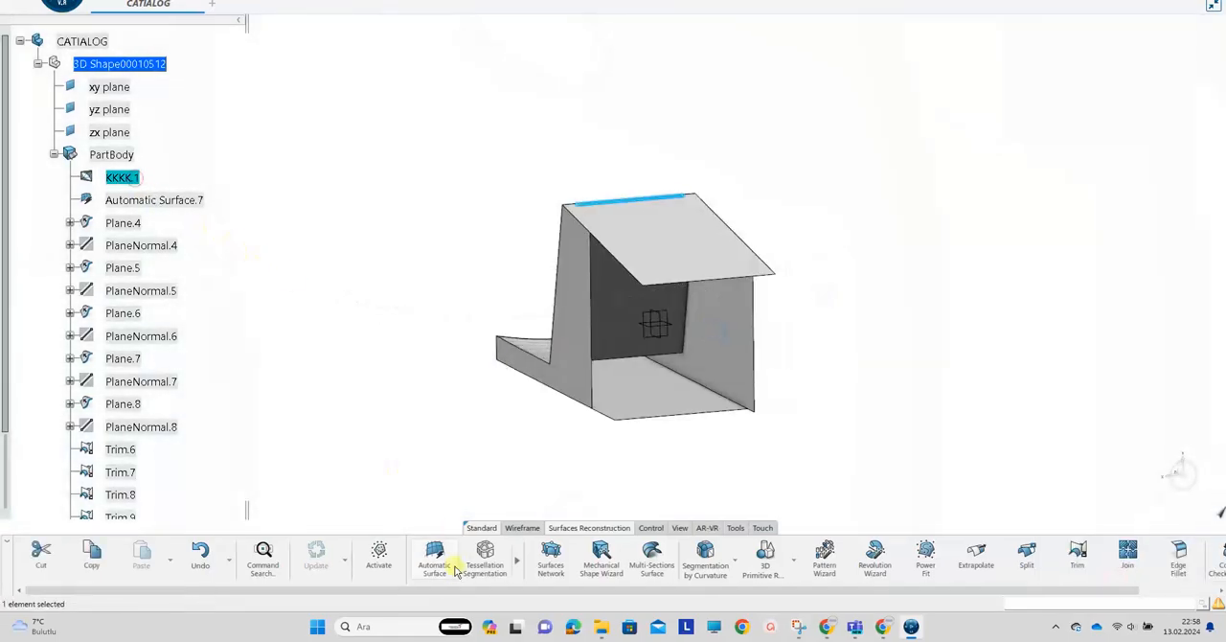
click(378, 554)
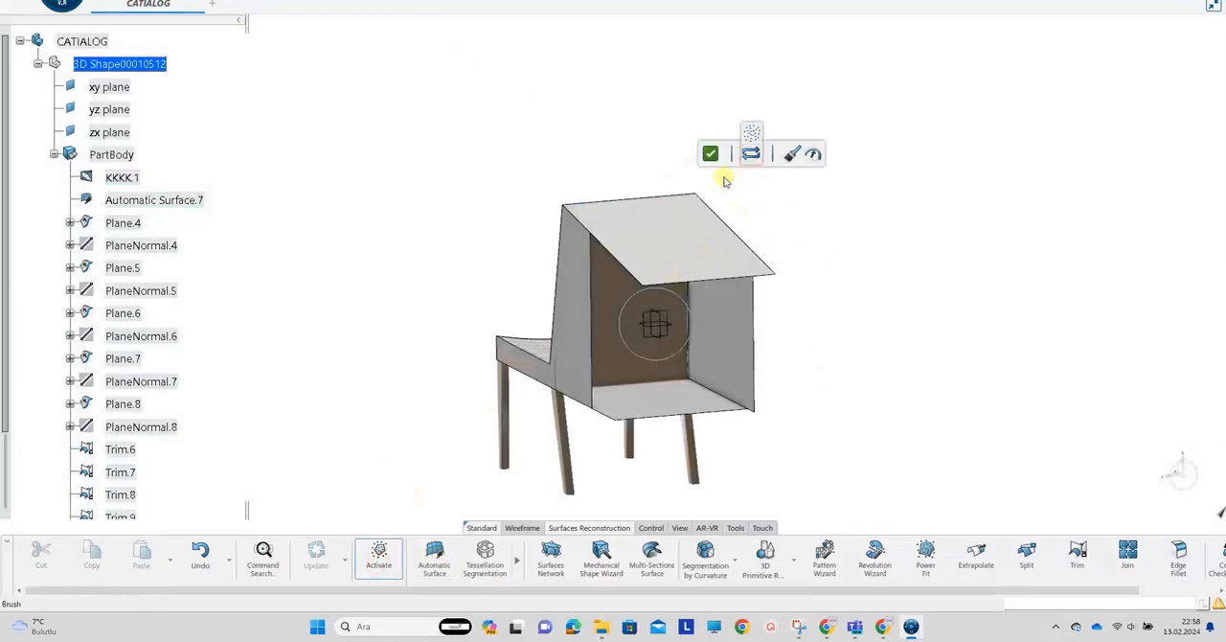
click(709, 154)
middle_drag(425, 348, 486, 395)
middle_drag(489, 437, 756, 334)
right_click(754, 334)
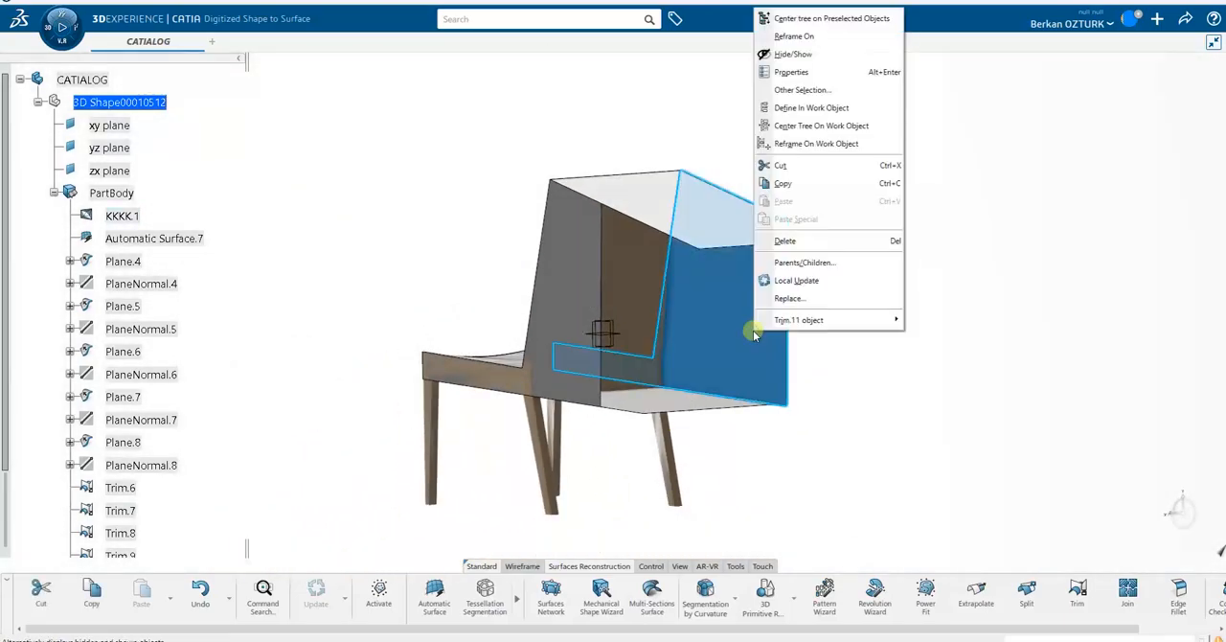
key(h)
middle_drag(665, 380, 766, 360)
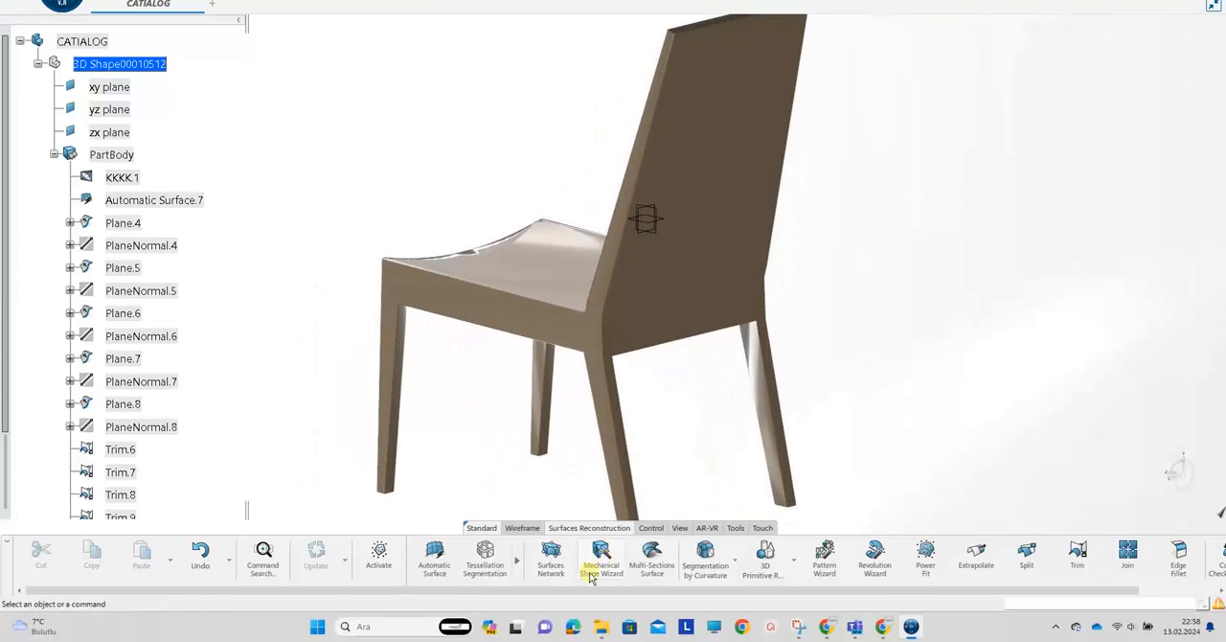
Create one planar section of mesh KKKK.1, cutting front to back through the middle of the seat and backrest
click(525, 528)
click(484, 558)
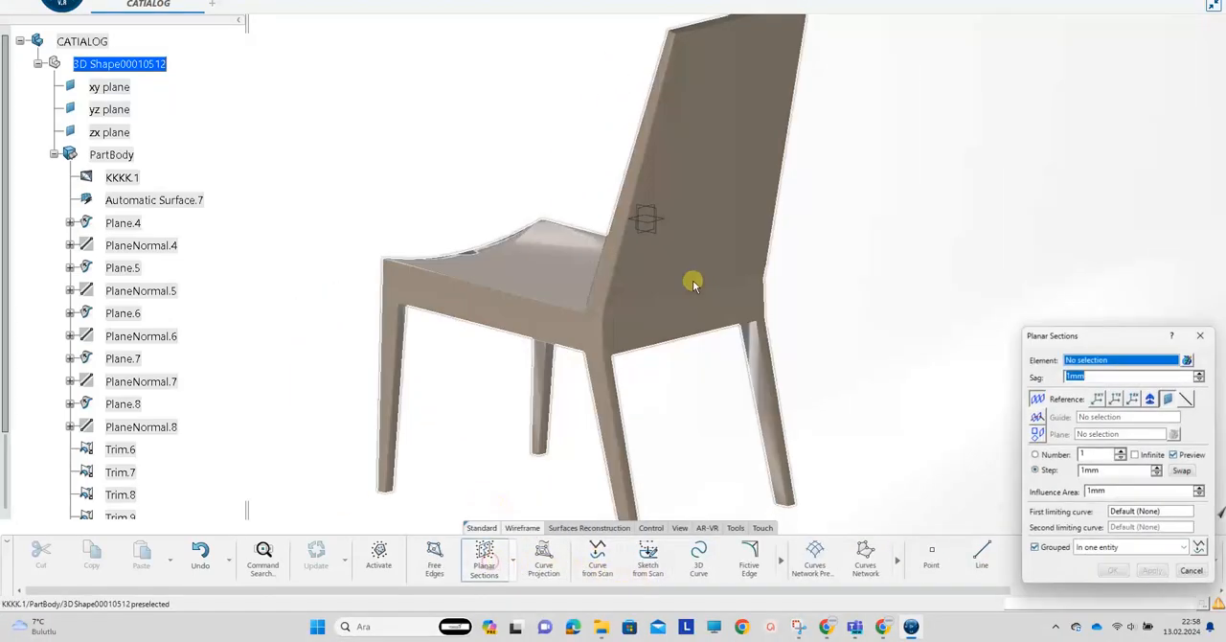
click(659, 235)
drag(628, 232, 574, 260)
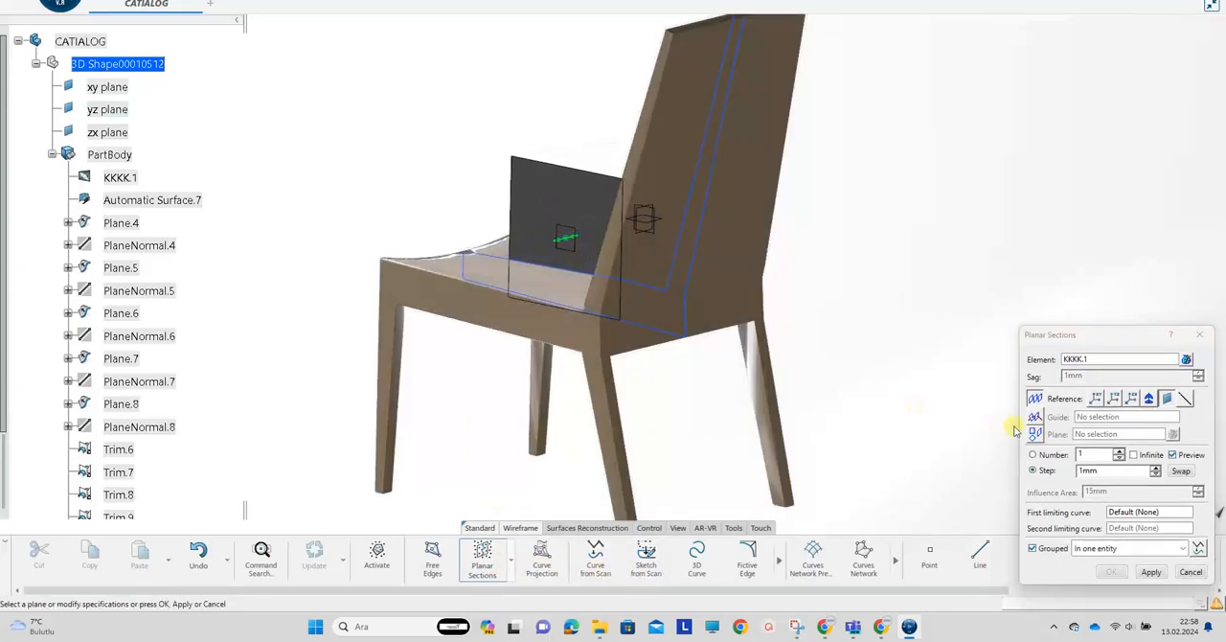
click(1152, 572)
click(1109, 572)
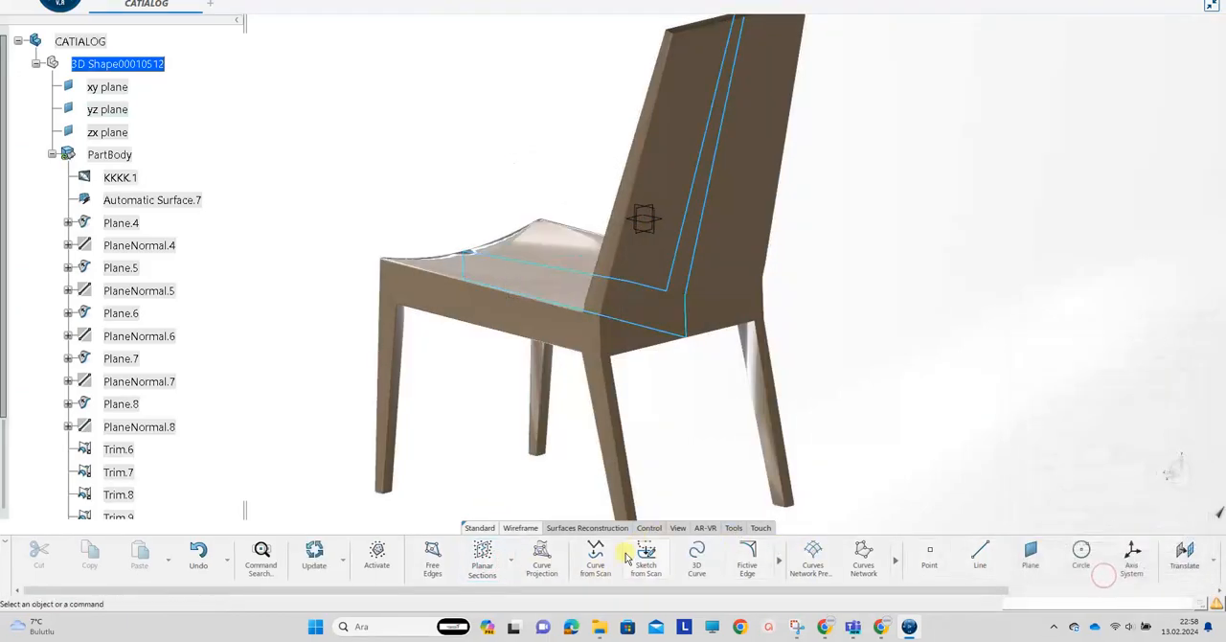
Create curves from Planar Sections.1 with Curve from Scan, using Interpolation mode and a 1deg split angle
click(595, 556)
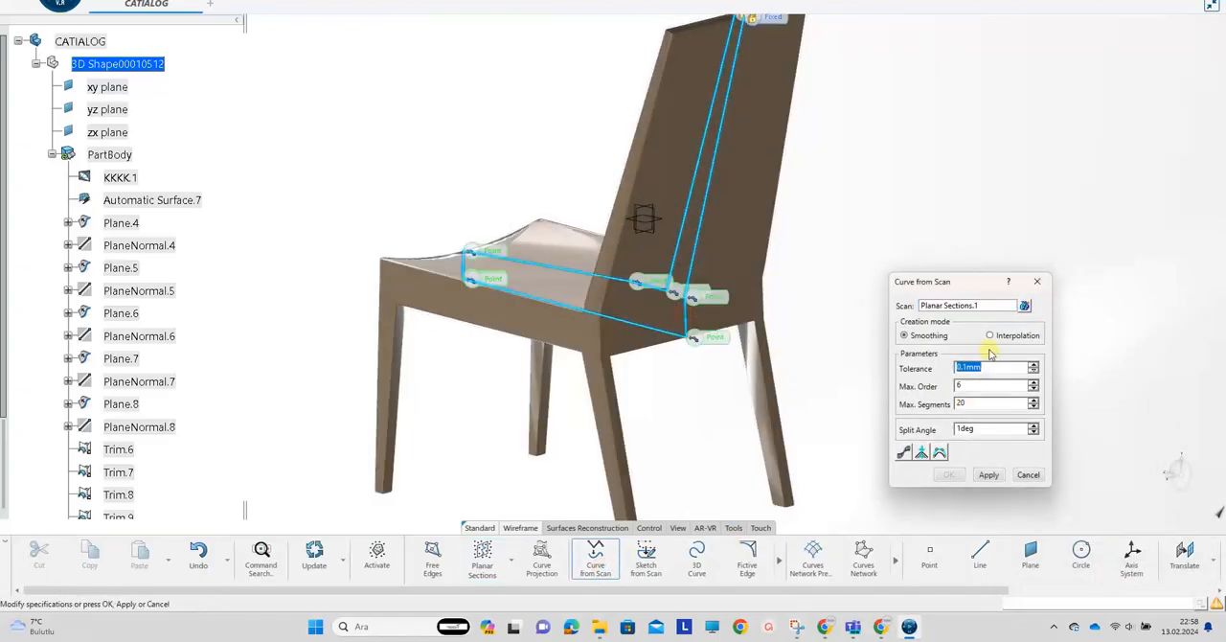
click(990, 476)
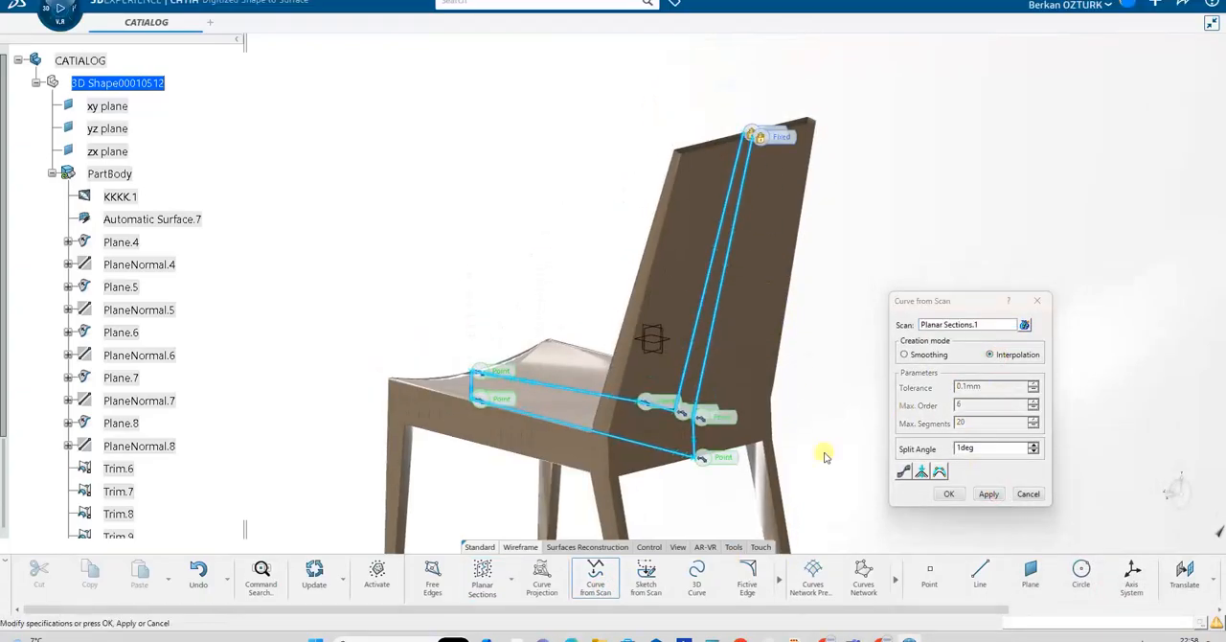
click(946, 476)
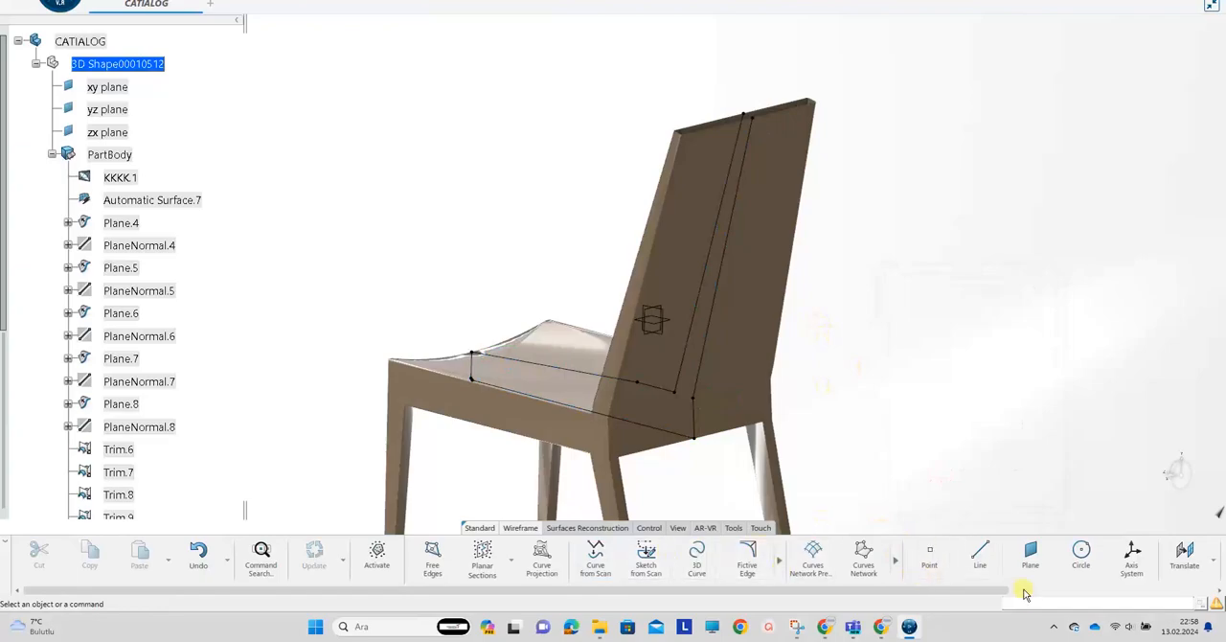
Join the rear backrest section curve Curve.42 with the short section curve directly below it
click(588, 528)
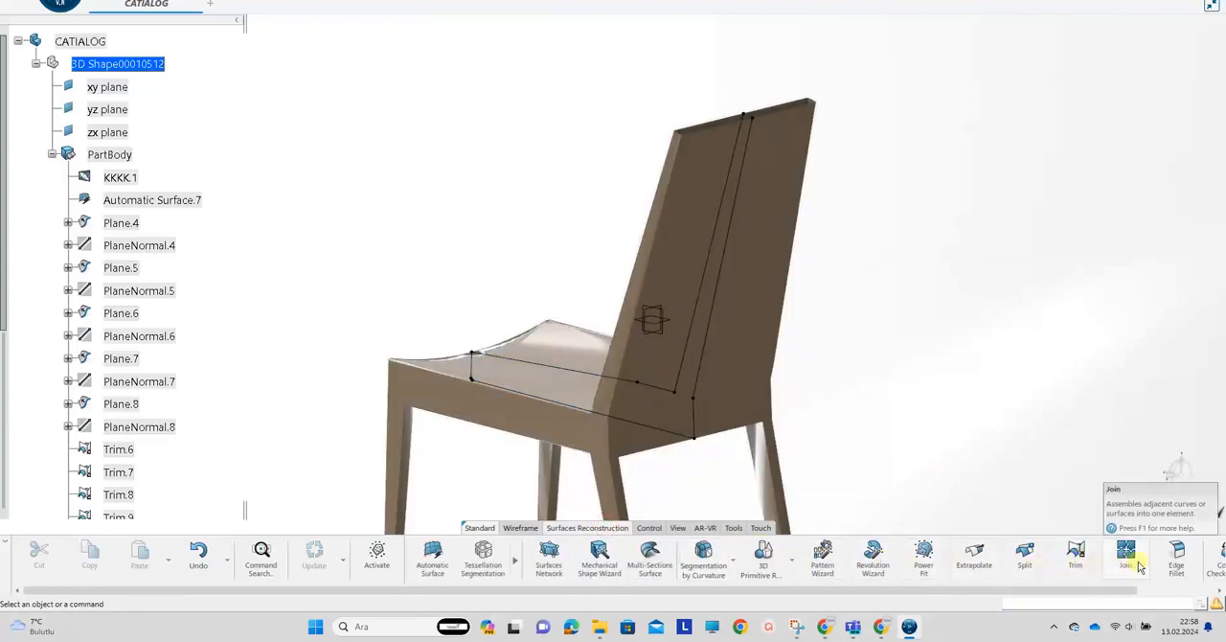
click(708, 395)
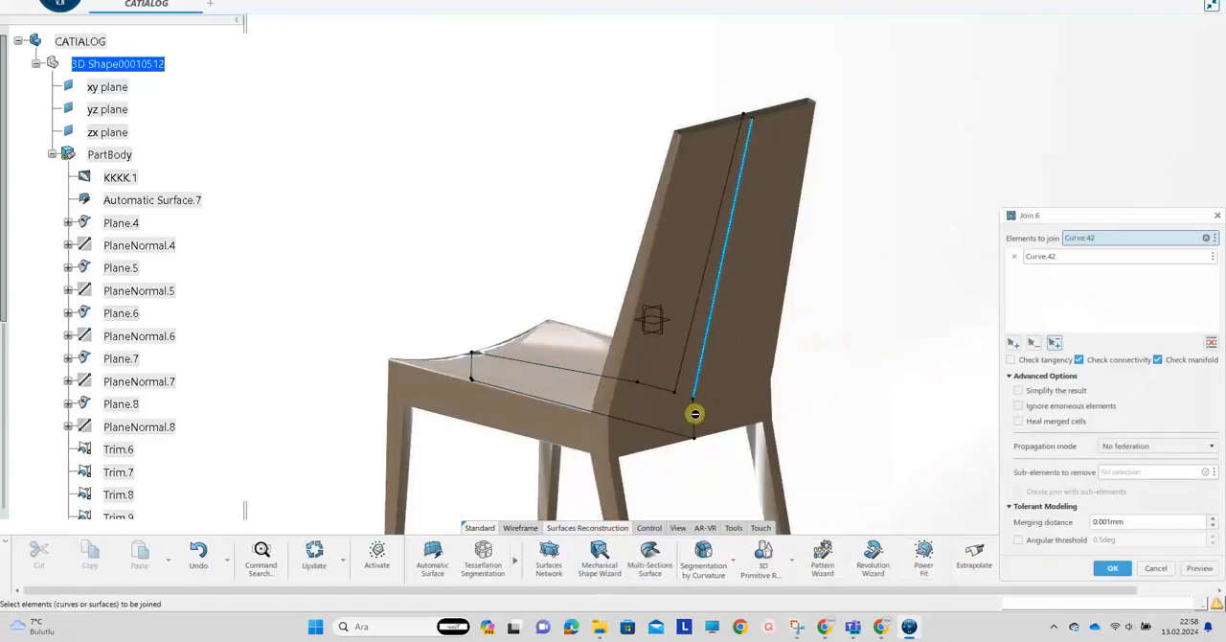
click(1111, 569)
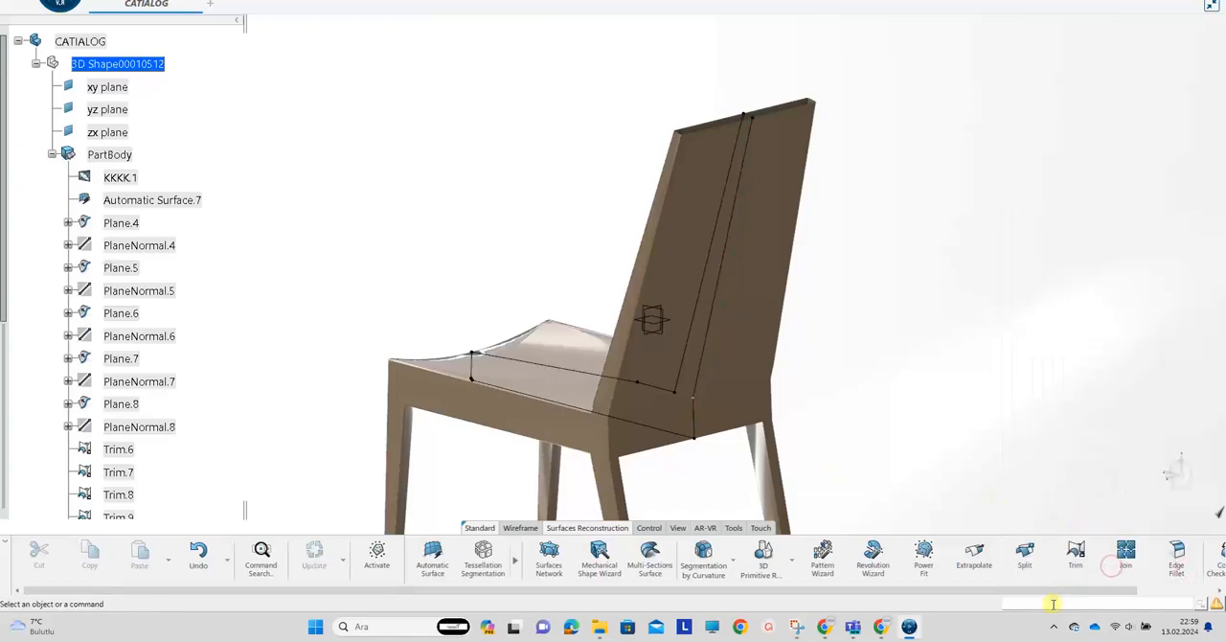
Extrude Join.6 in both directions across the backrest, with limits of 57 mm and 51 mm
key(BackSpace)
key(Caps_Lock)
text(c:extrude)
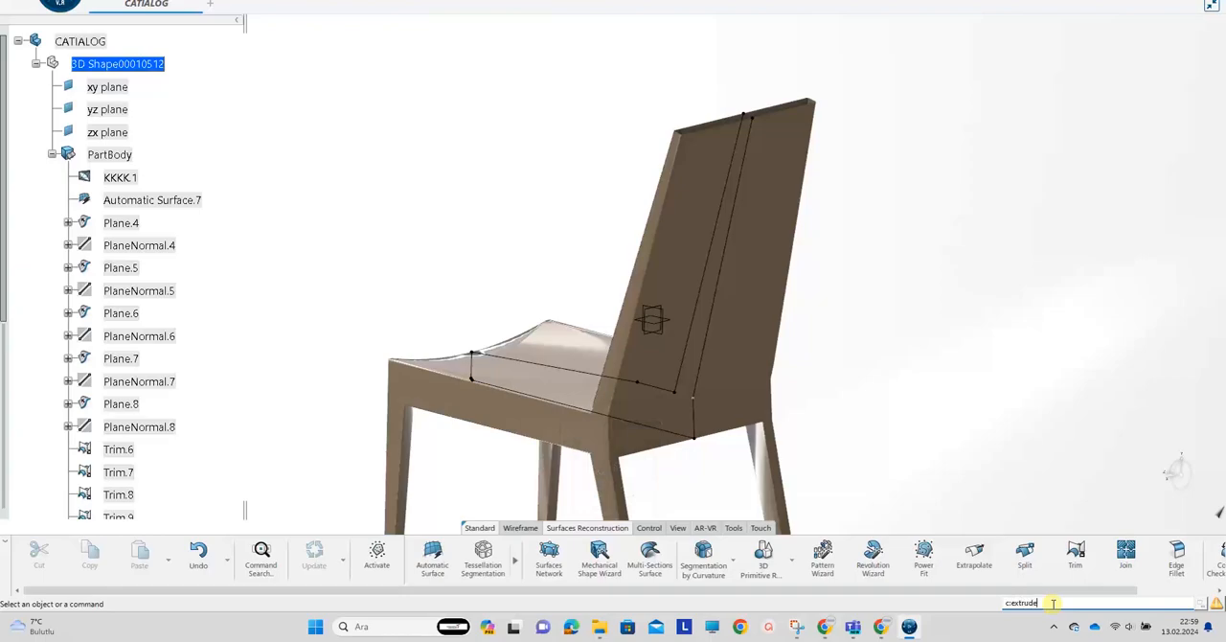
key(Return)
click(706, 338)
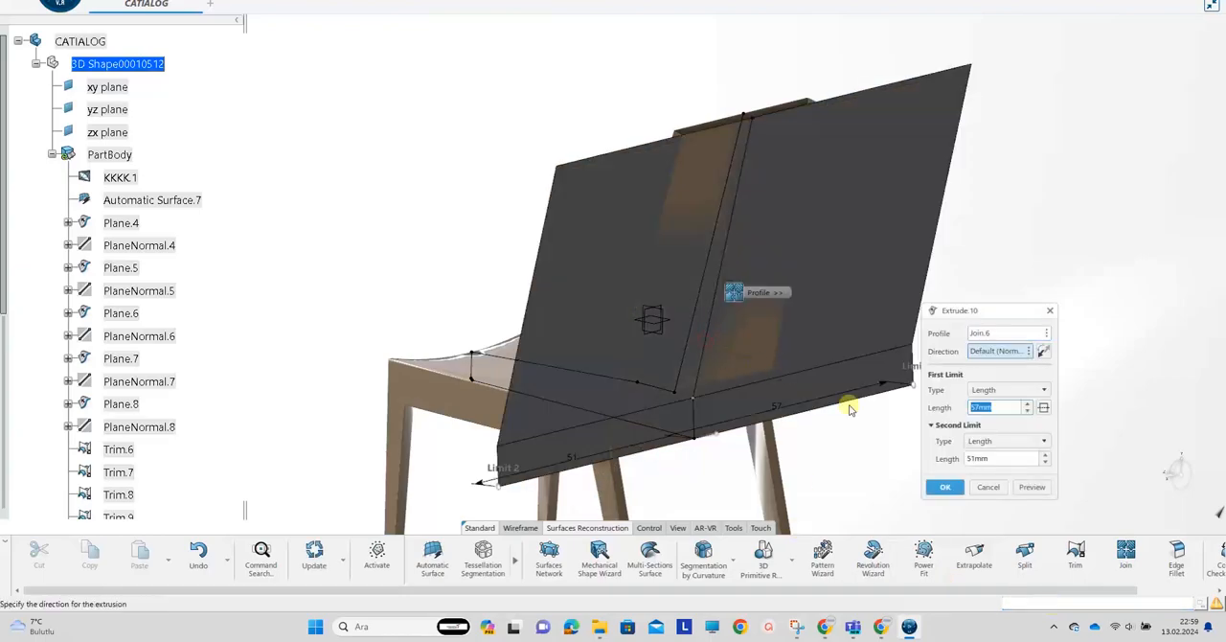
click(958, 489)
click(719, 336)
Show the hidden trimmed surface Trim.11 again
middle_drag(454, 199, 491, 250)
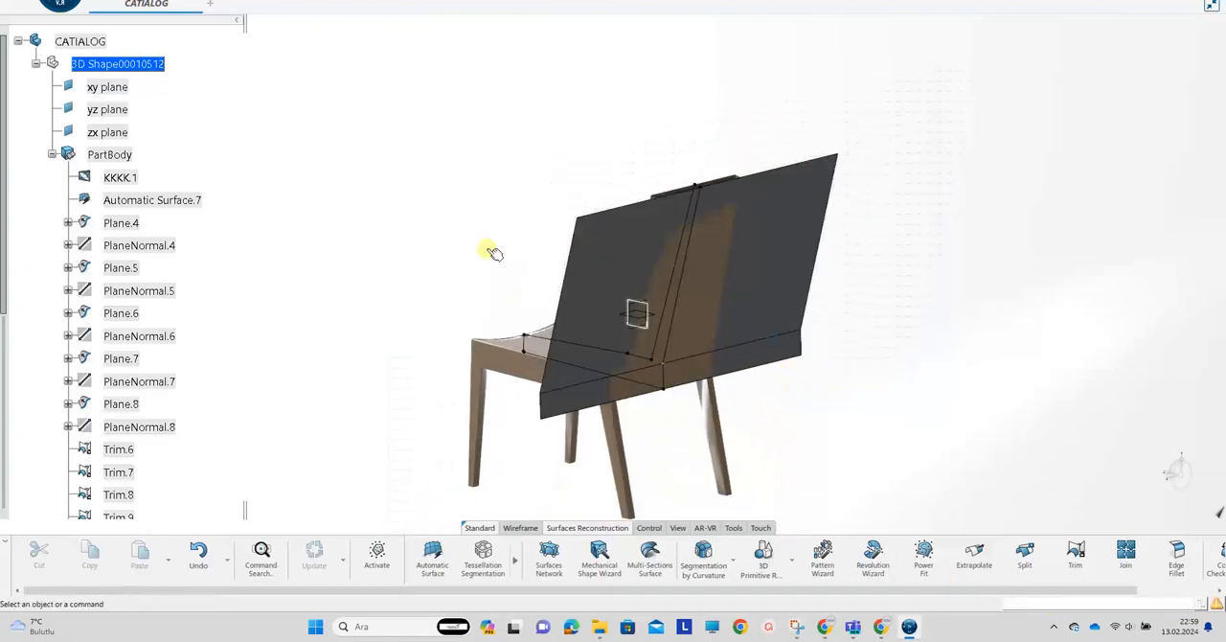
scroll(113, 348, down, 3)
scroll(113, 348, down, 5)
scroll(121, 165, up, 1)
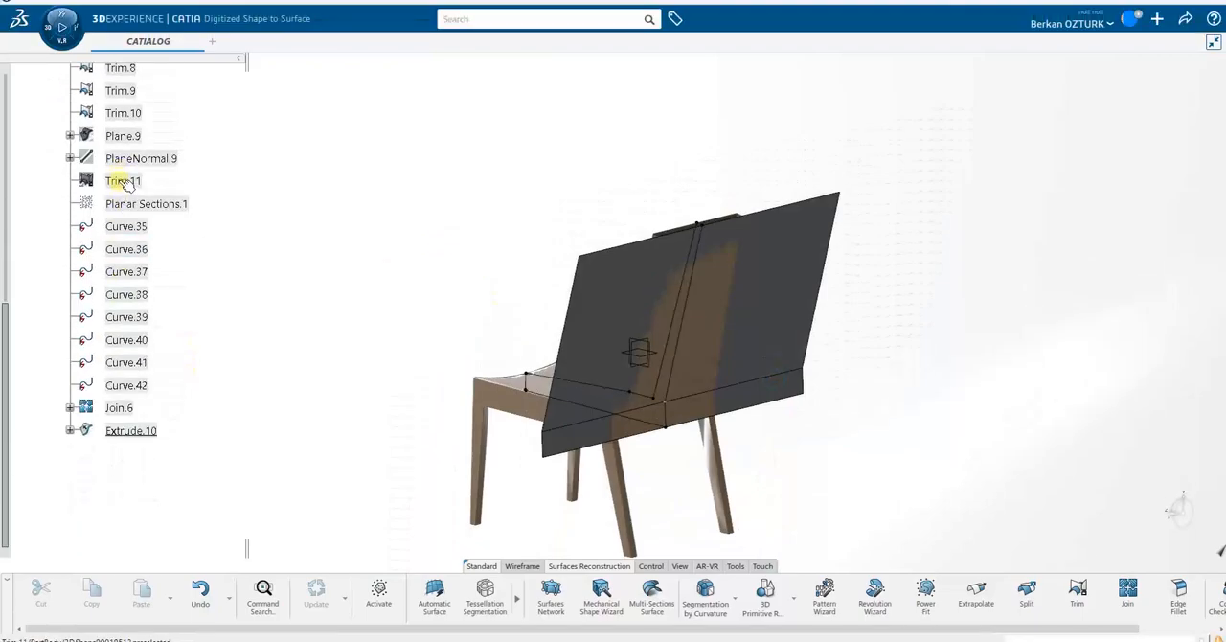
right_click(120, 142)
click(165, 181)
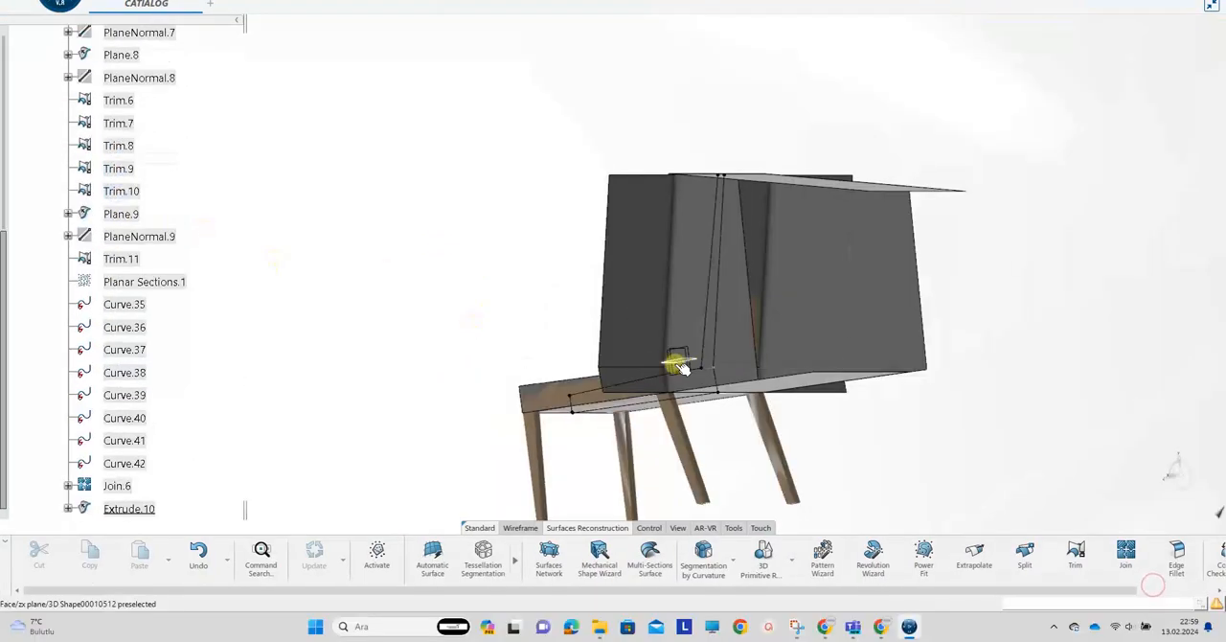
middle_drag(677, 361, 752, 522)
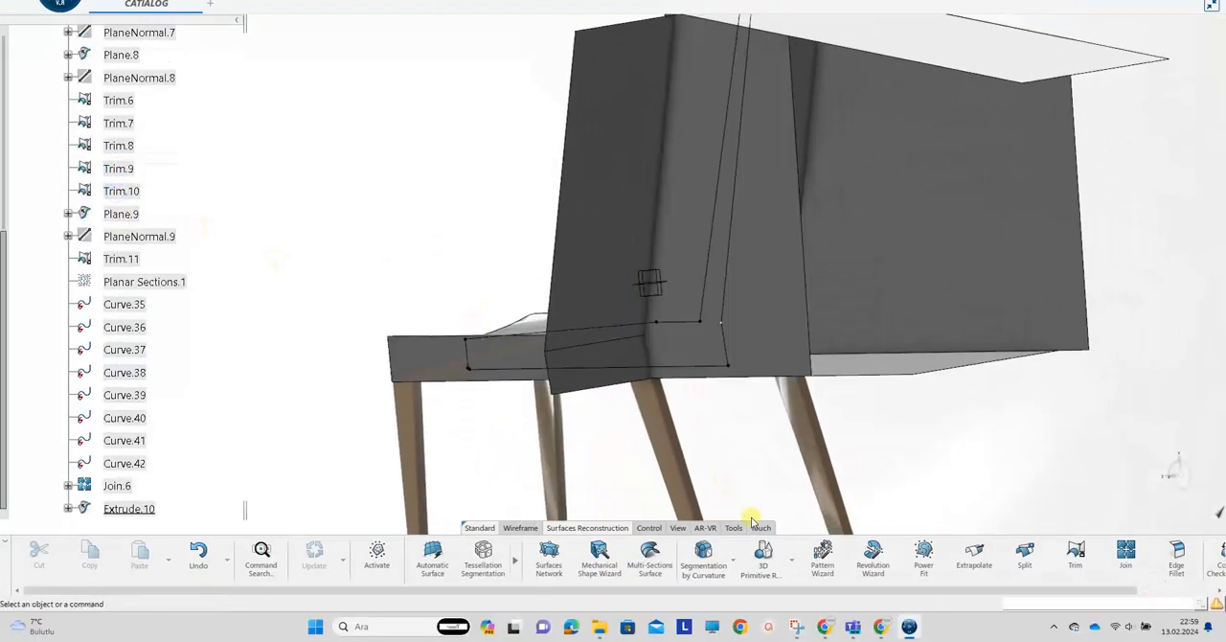
Extrapolate the lower edge of the extruded rear surface by 50 mm with tangent continuity
click(974, 553)
click(585, 384)
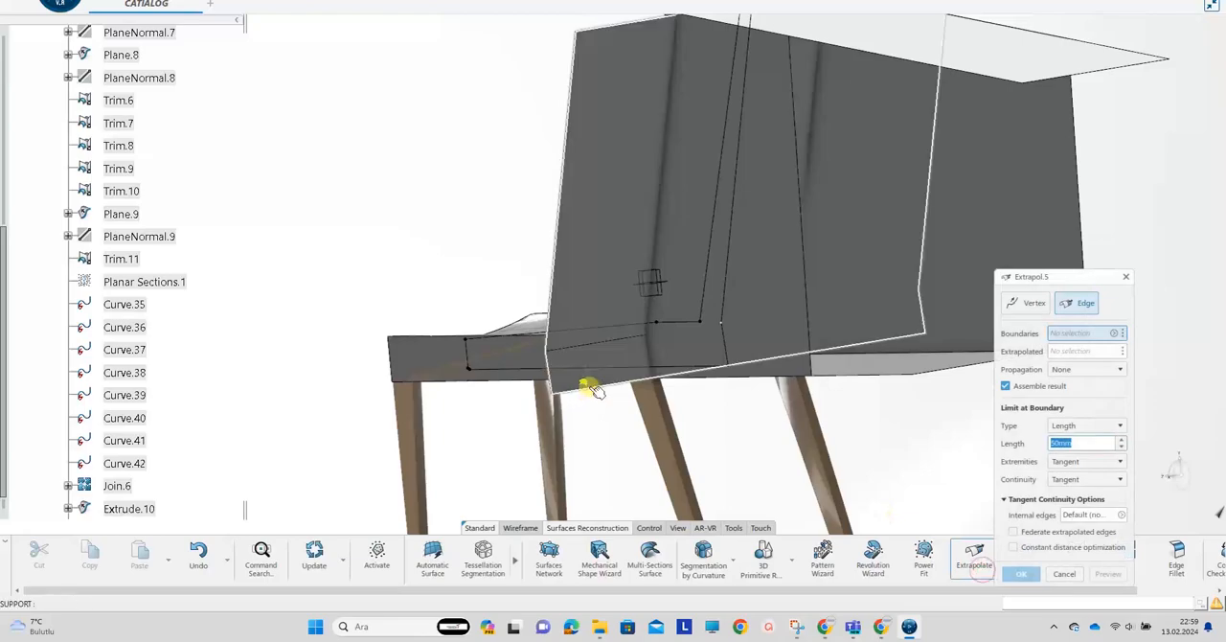
click(1023, 572)
Try to trim Trim.11 with the extrapolated rear surface Extrapol.5
middle_drag(624, 370, 843, 441)
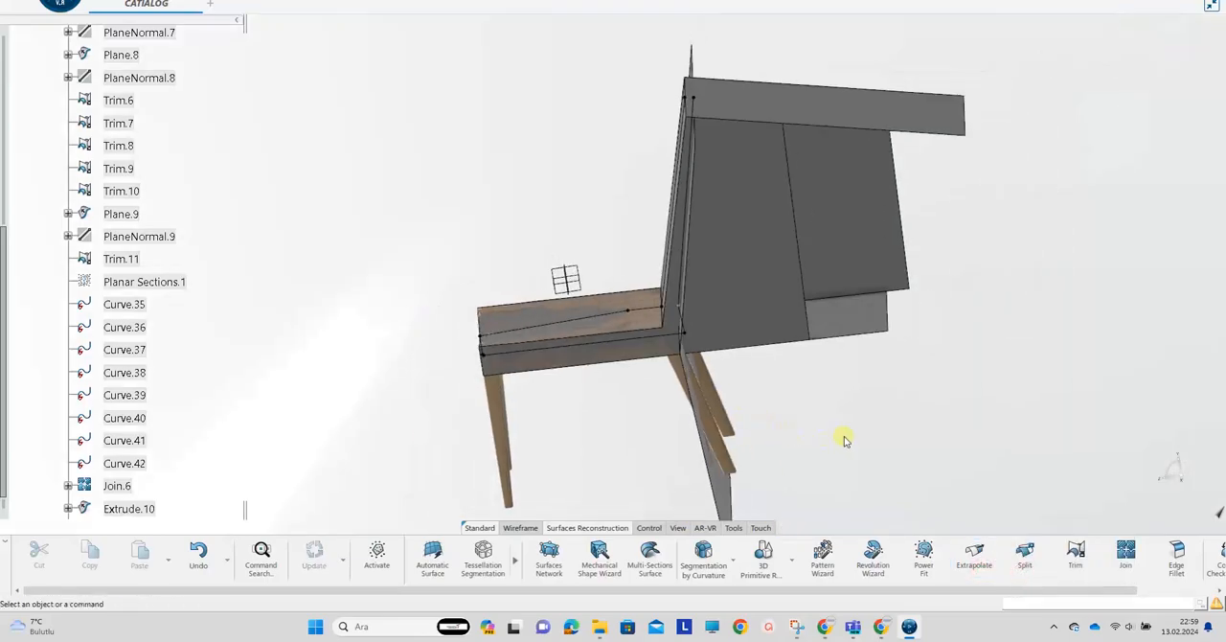
click(123, 259)
middle_drag(802, 364, 738, 477)
click(738, 477)
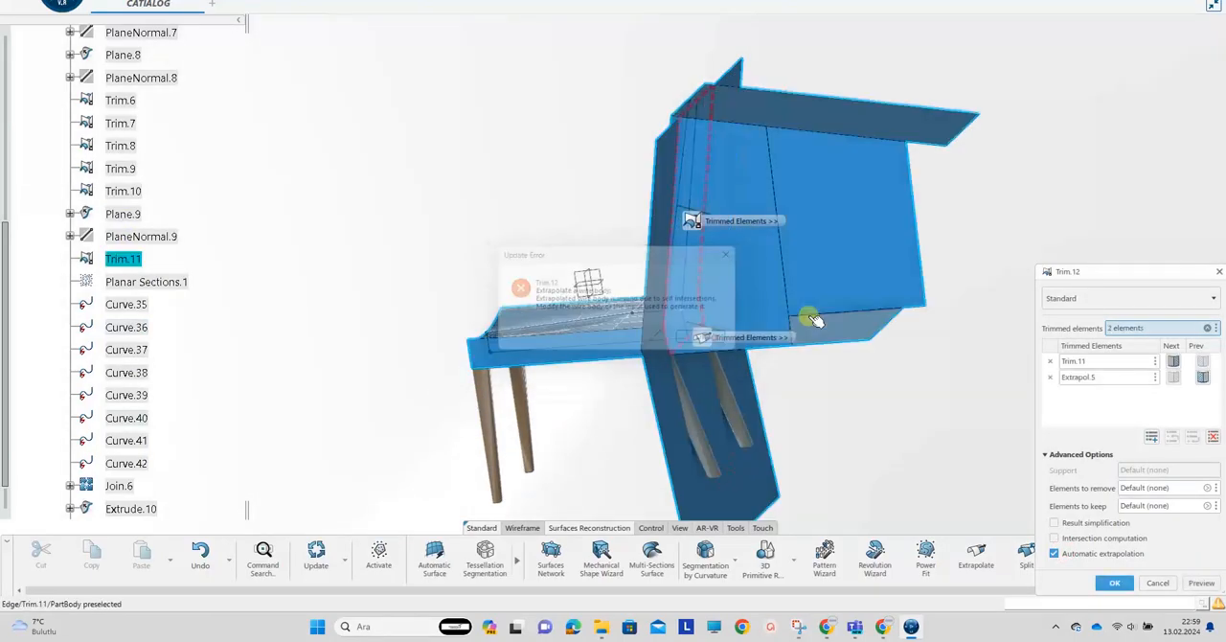
click(1155, 583)
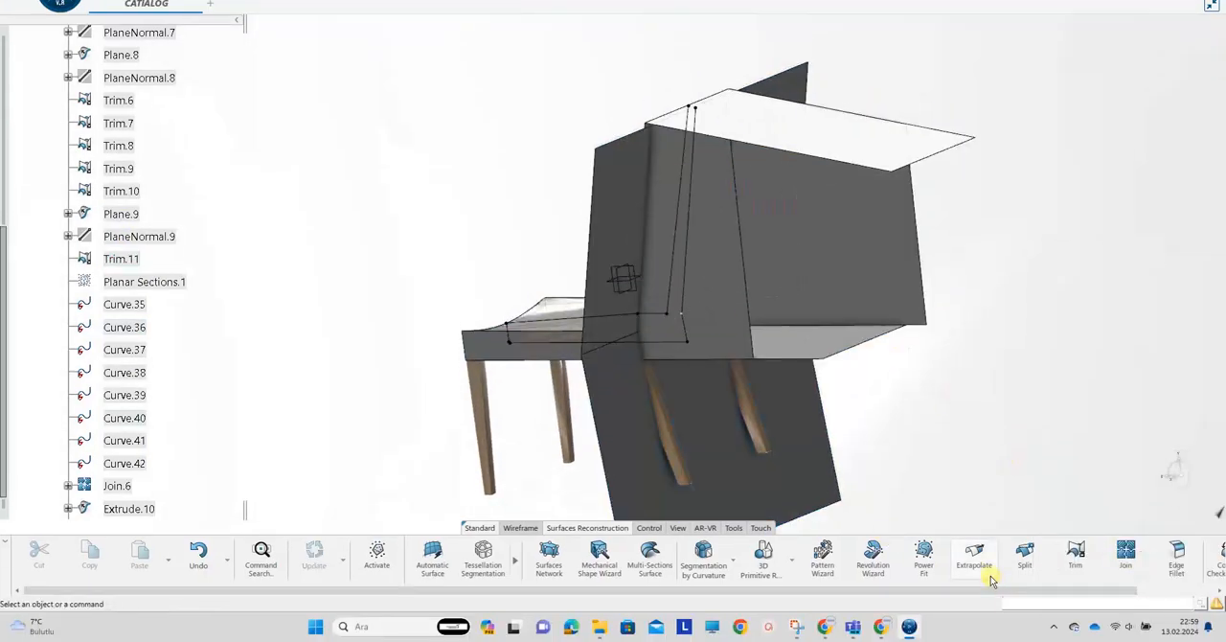
Extrapolate the upper edge of the rear surface so it reaches well above the backrest's top plane
click(975, 553)
click(613, 159)
click(1021, 593)
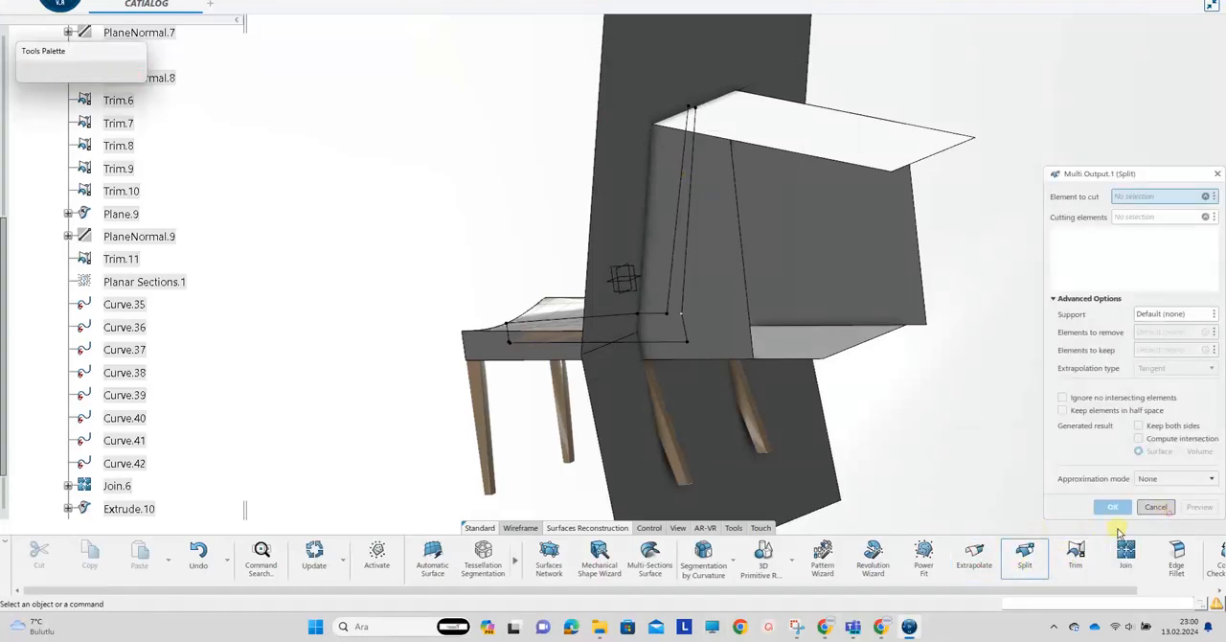
Trim Trim.11 with the rear surface Extrapol.6, keeping the chair side and the rear area that closes the backrest
click(1075, 554)
click(121, 258)
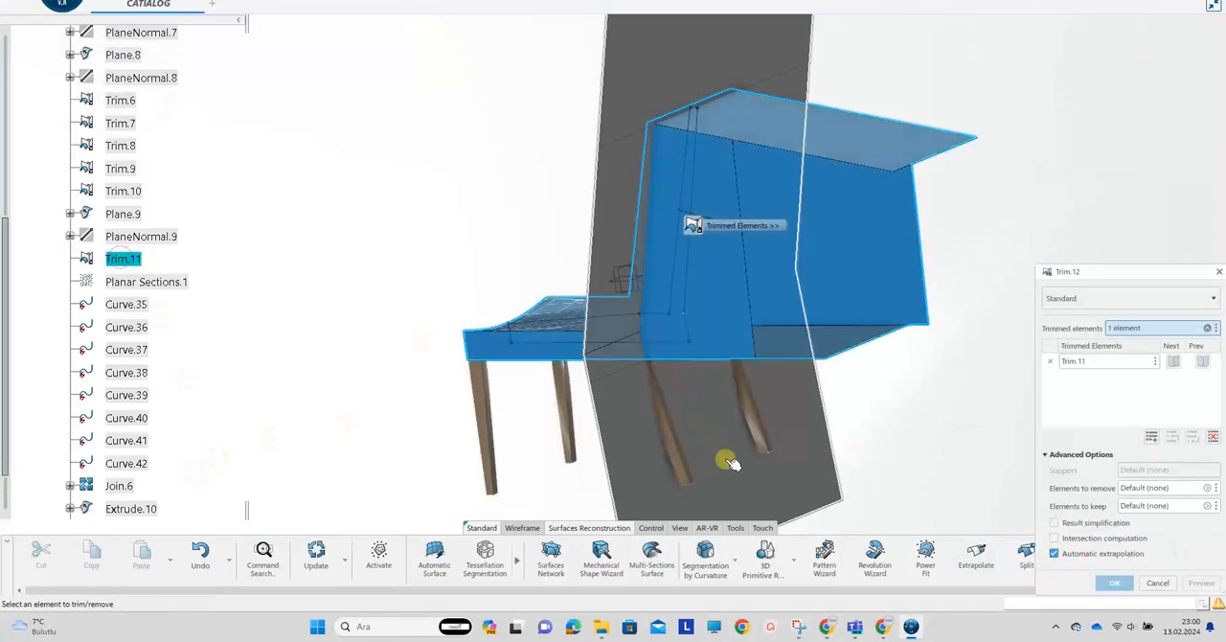
click(728, 462)
click(1203, 378)
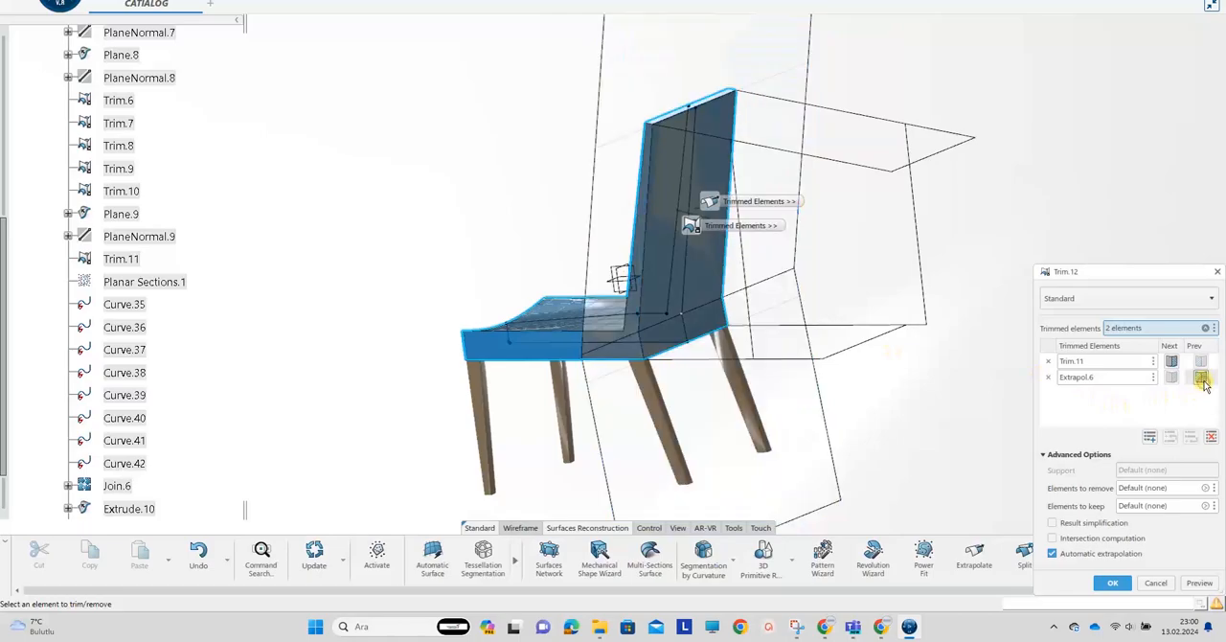
click(1125, 583)
Hide Planar Sections.1, the scan curves Curve.35 to Curve.42, and Join.6
middle_drag(386, 323, 616, 331)
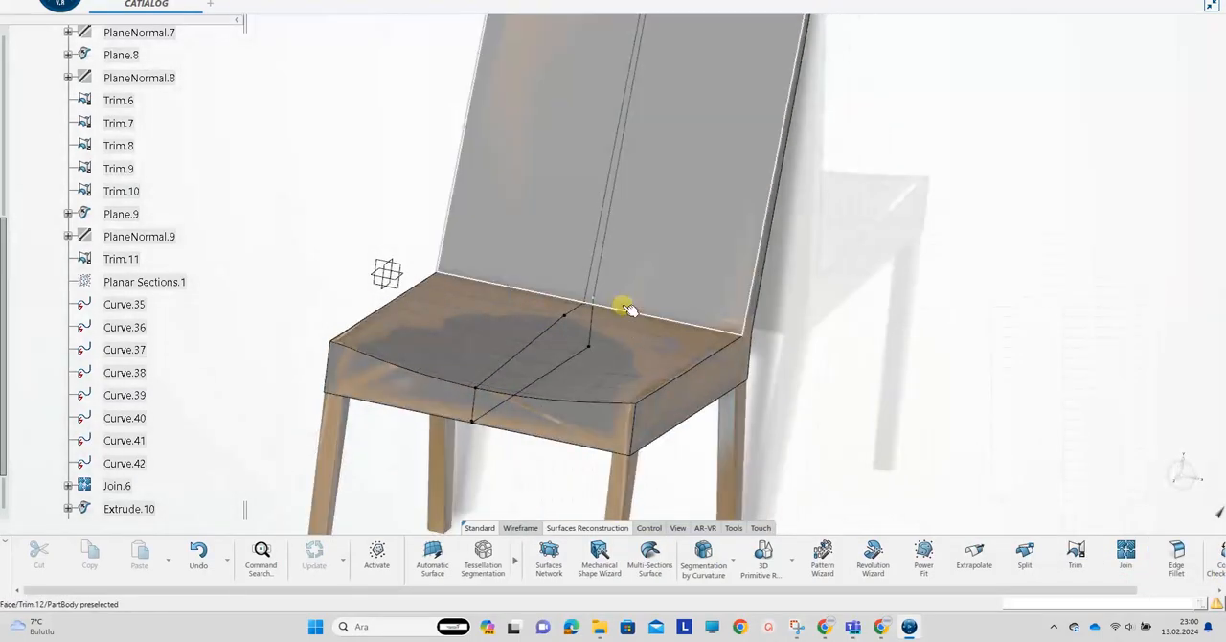
right_click(543, 333)
key(h)
right_click(576, 309)
key(h)
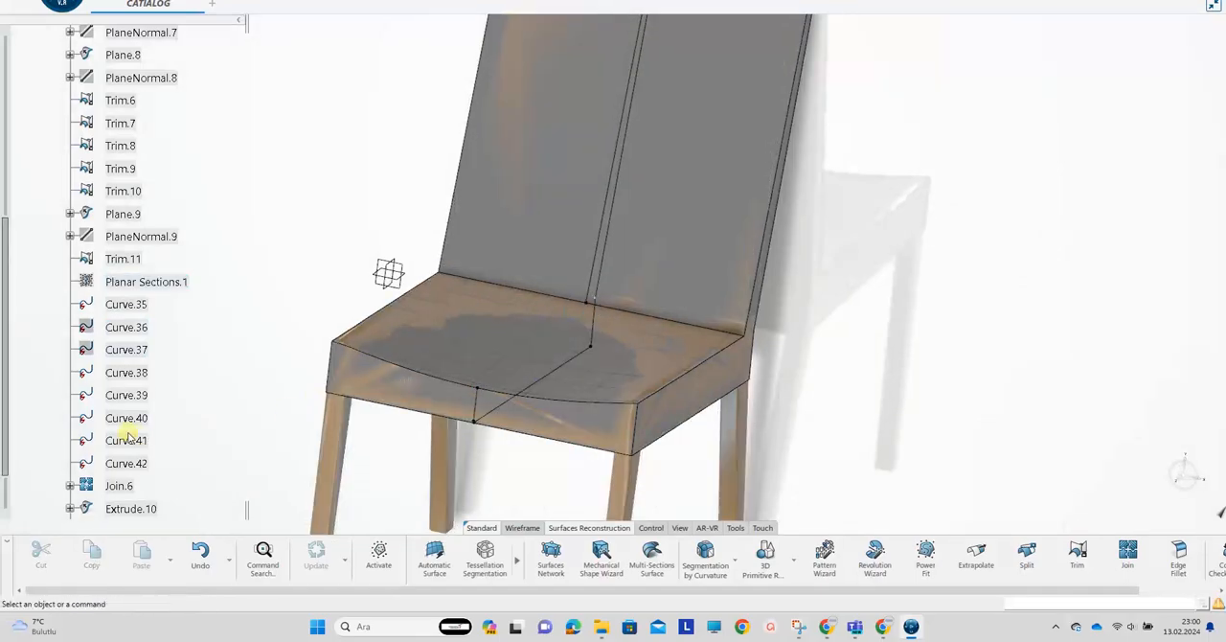
right_click(131, 461)
key(h)
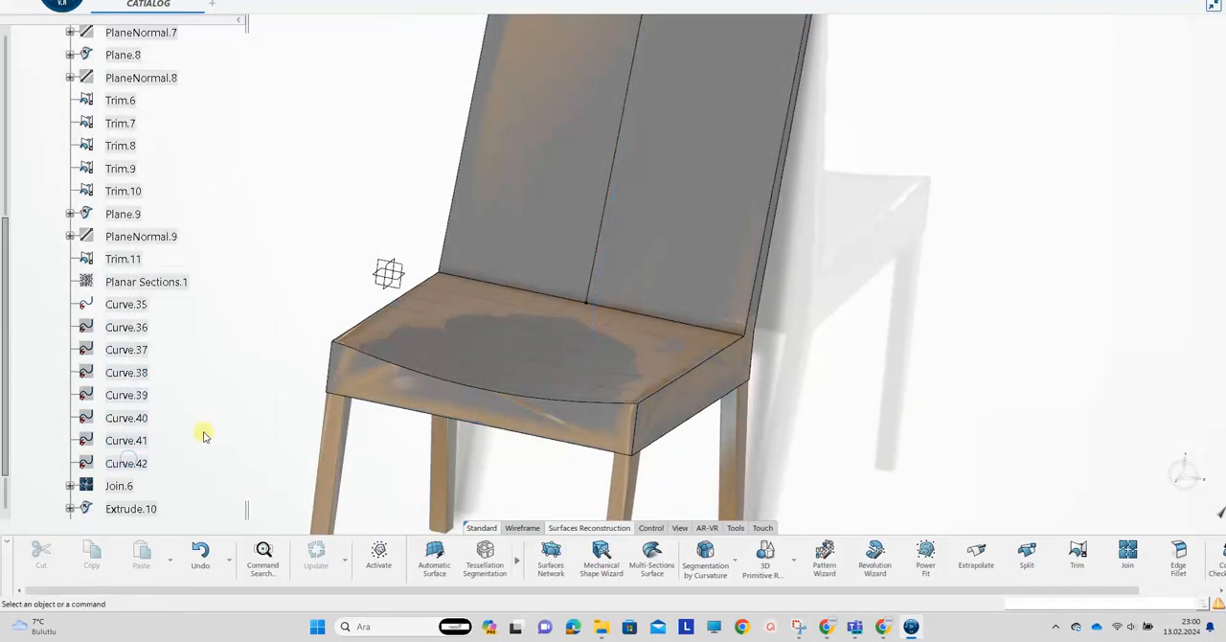
right_click(597, 242)
key(h)
Start a sketch on the vertical reference plane facing the backrest, and hide the trimmed surface Trim.12
middle_drag(777, 230, 466, 326)
click(562, 309)
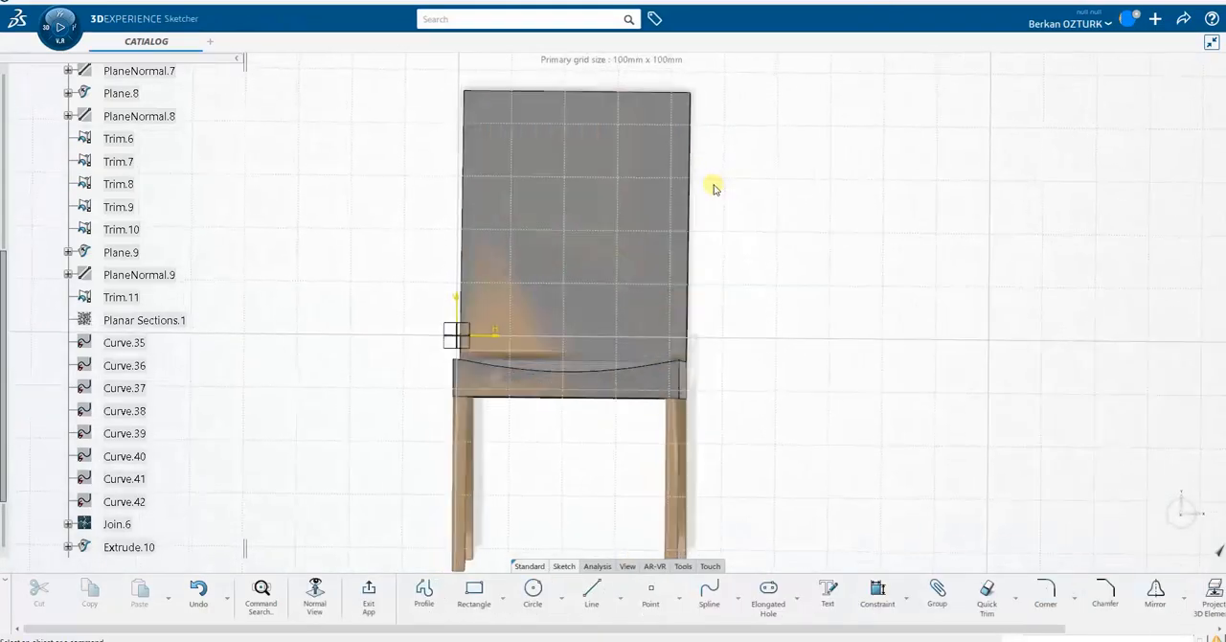
right_click(588, 188)
click(313, 185)
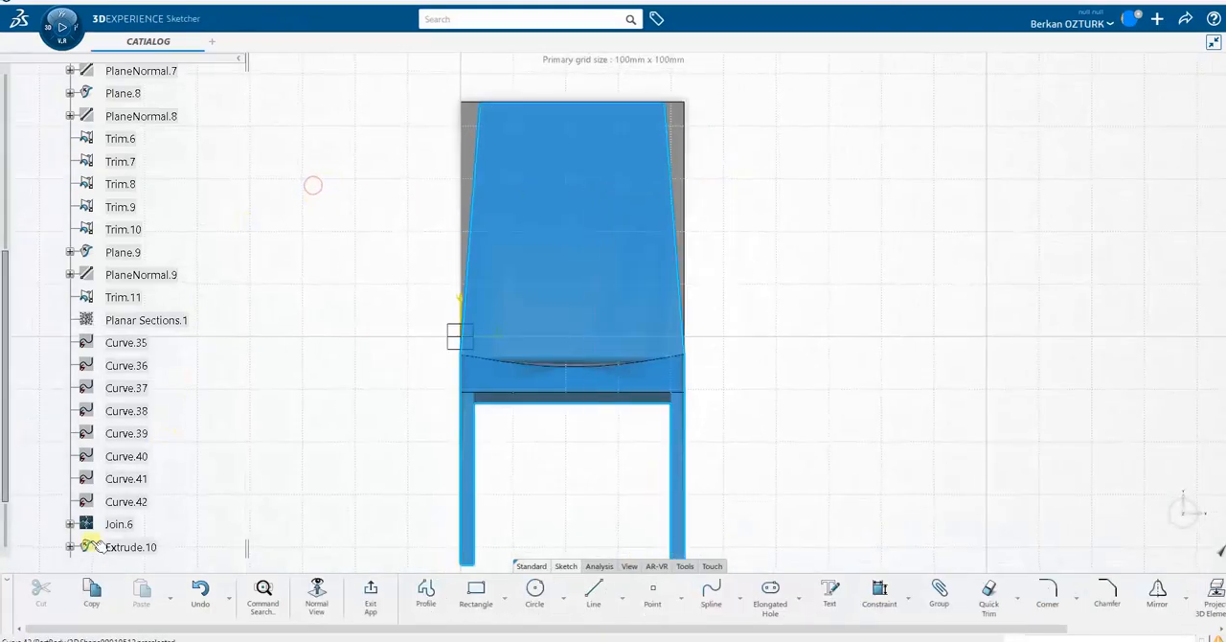
scroll(157, 486, down, 4)
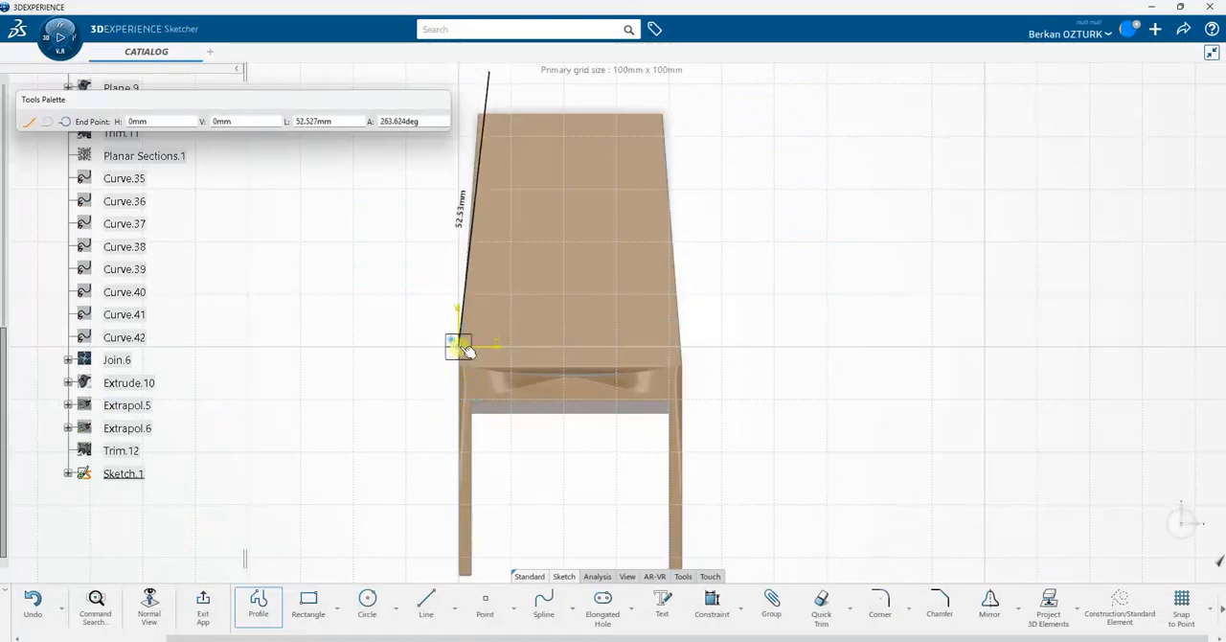
Try a line from the sketch origin up along the backrest's left edge to above its top, and delete it
click(463, 347)
double_click(489, 75)
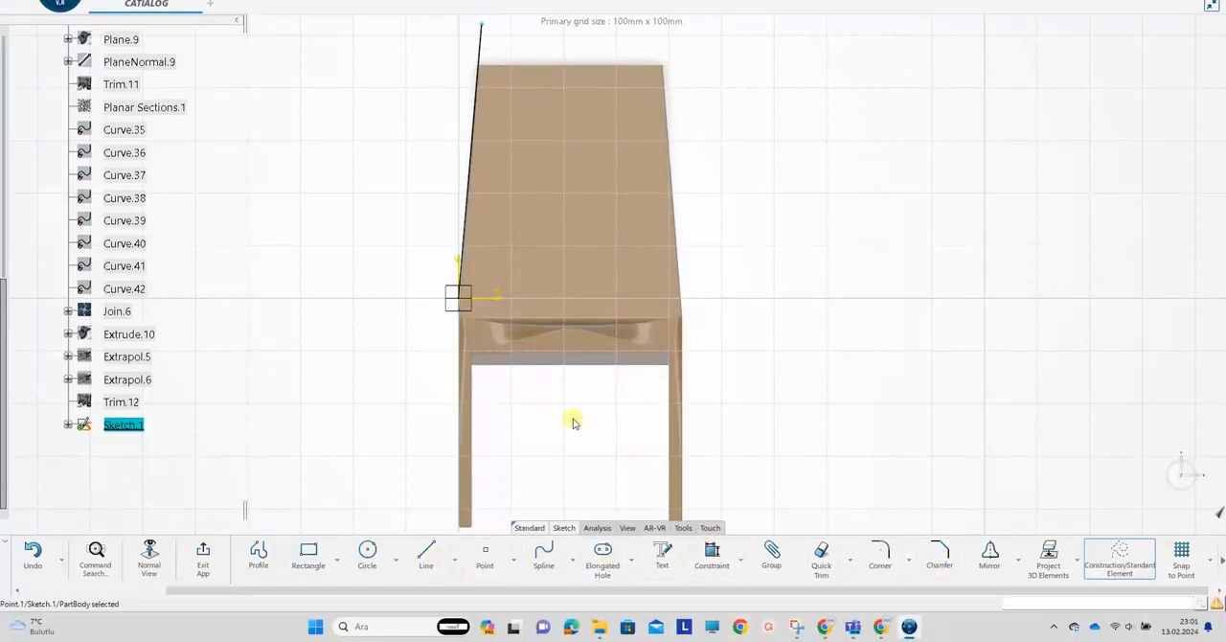
drag(649, 591, 656, 591)
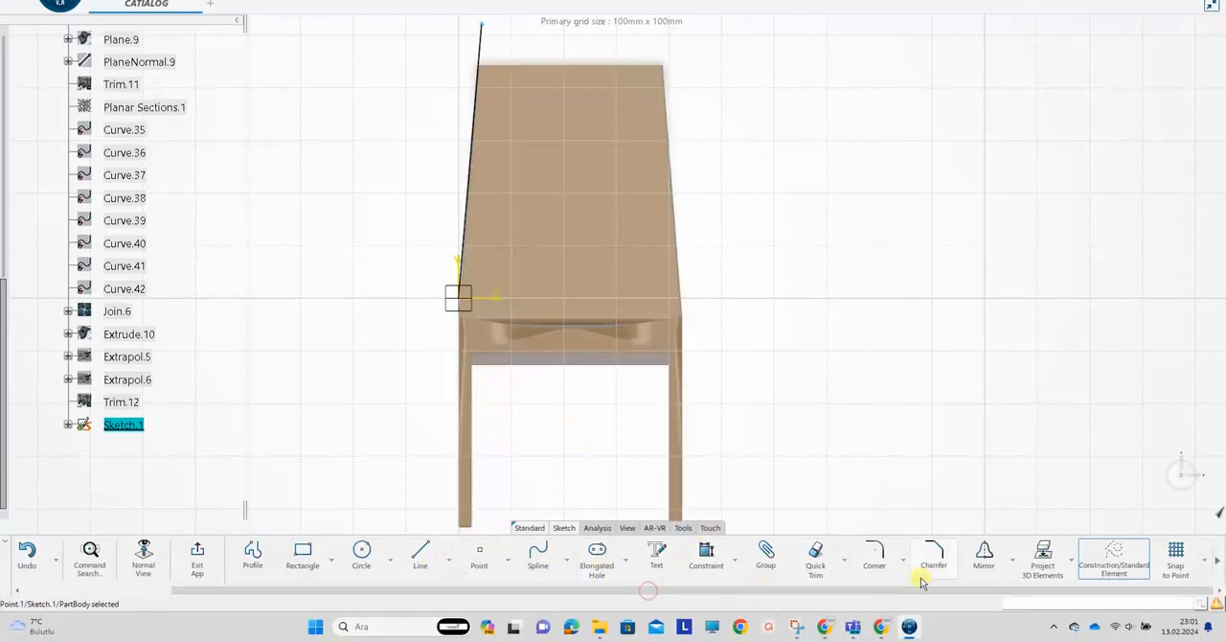
click(1111, 562)
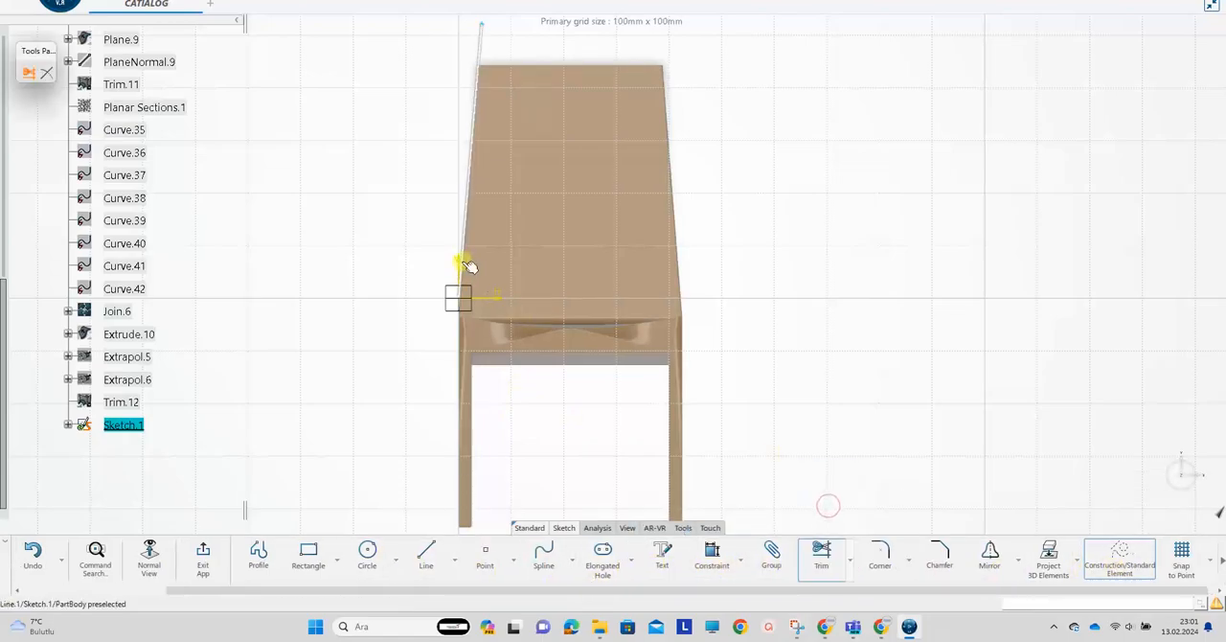
key(Escape)
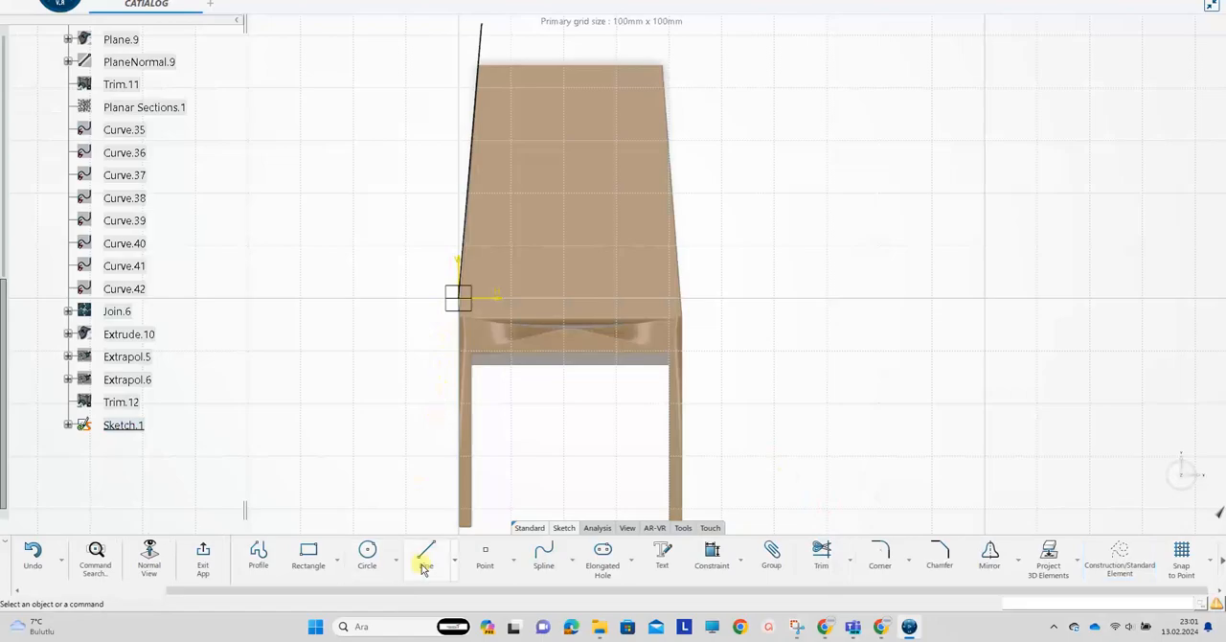
click(469, 275)
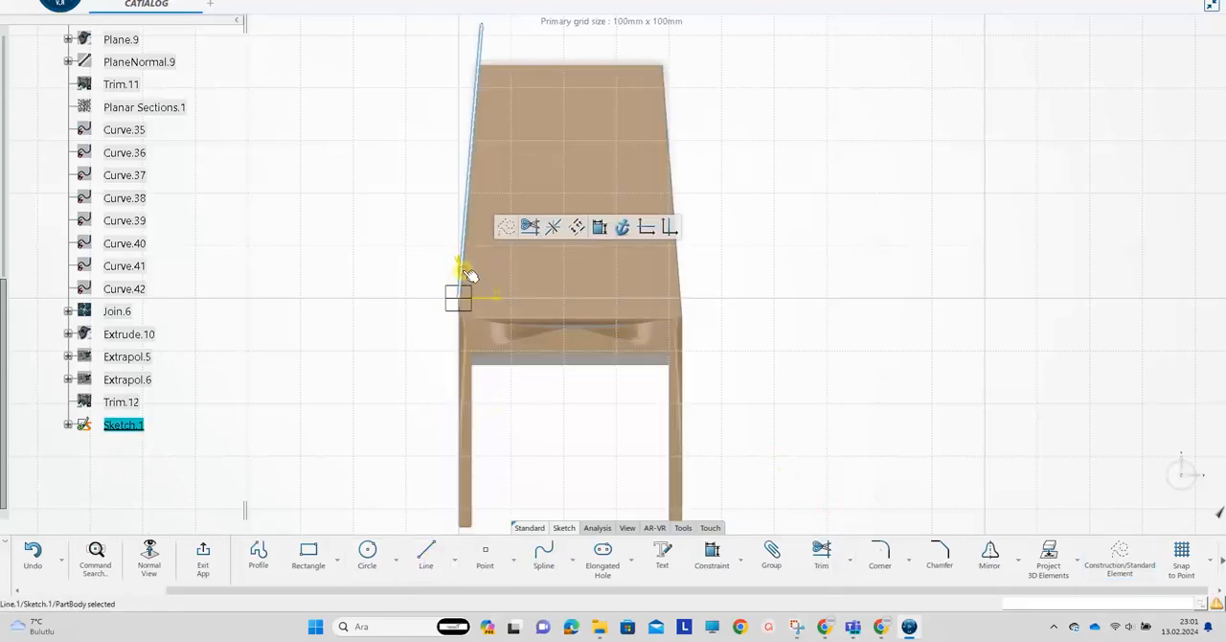
key(Delete)
Sketch a line about 74 mm long along the backrest's left edge to below the seat, and extend its upper end above the backrest
click(427, 549)
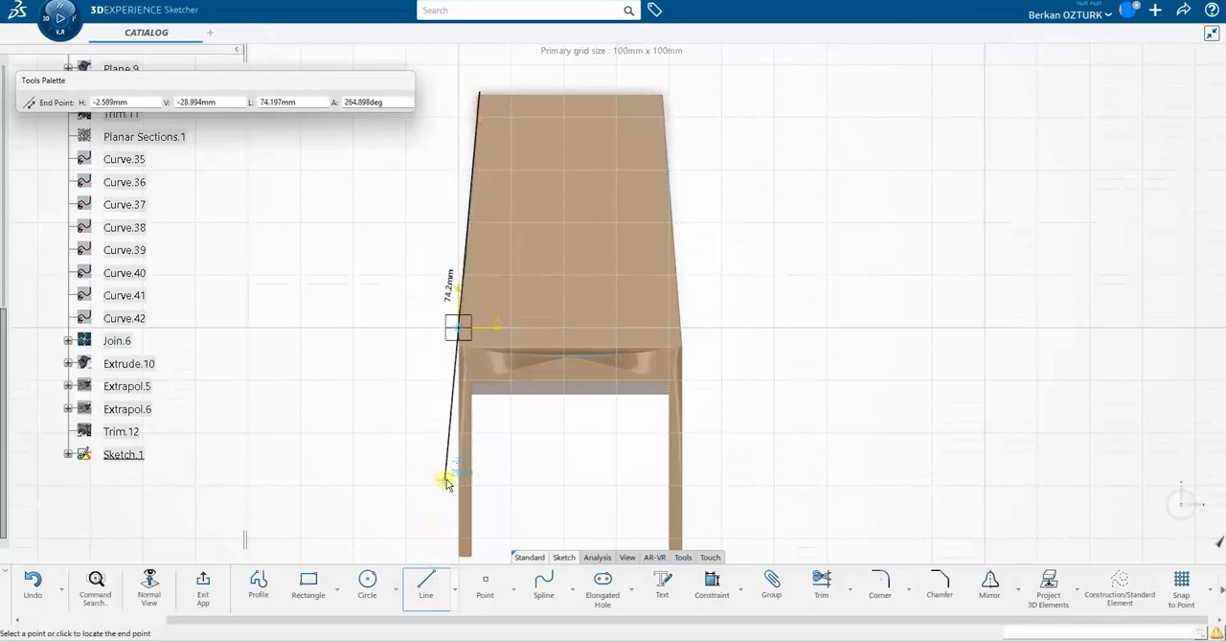
click(446, 482)
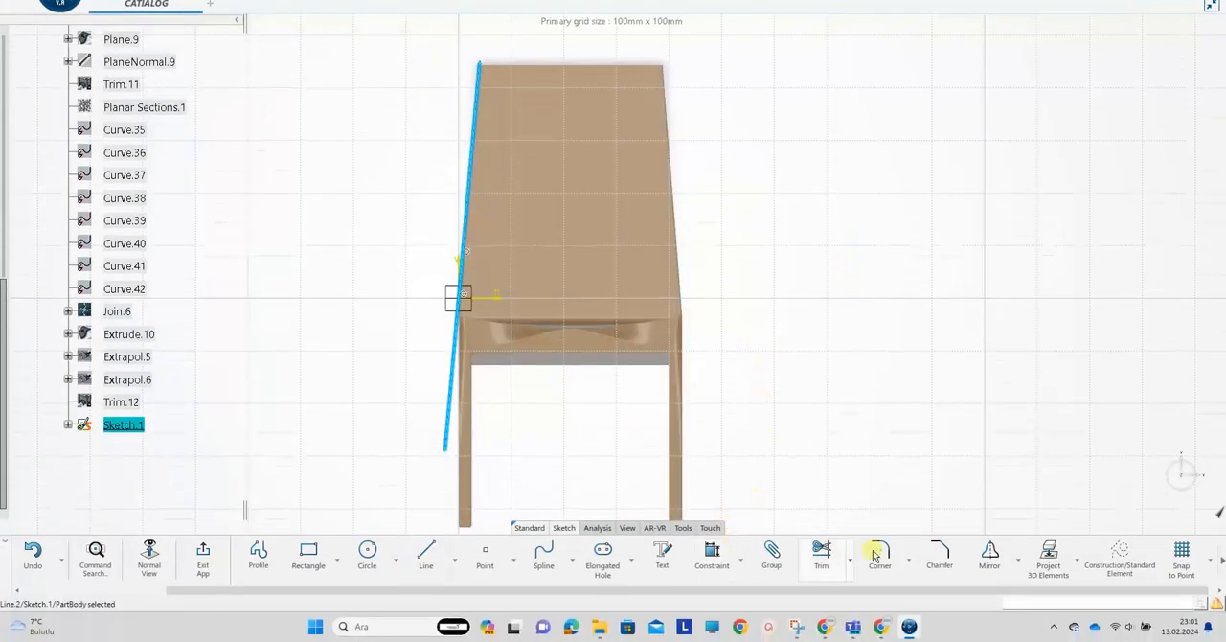
click(821, 553)
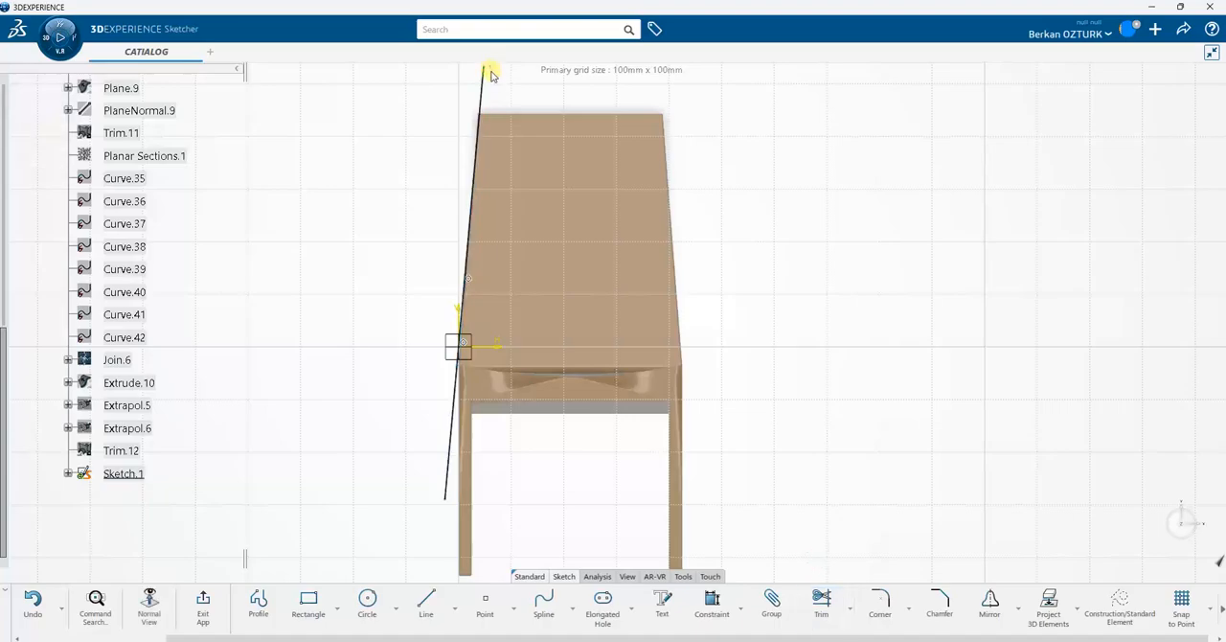
ctrl+middle_drag(763, 265, 764, 318)
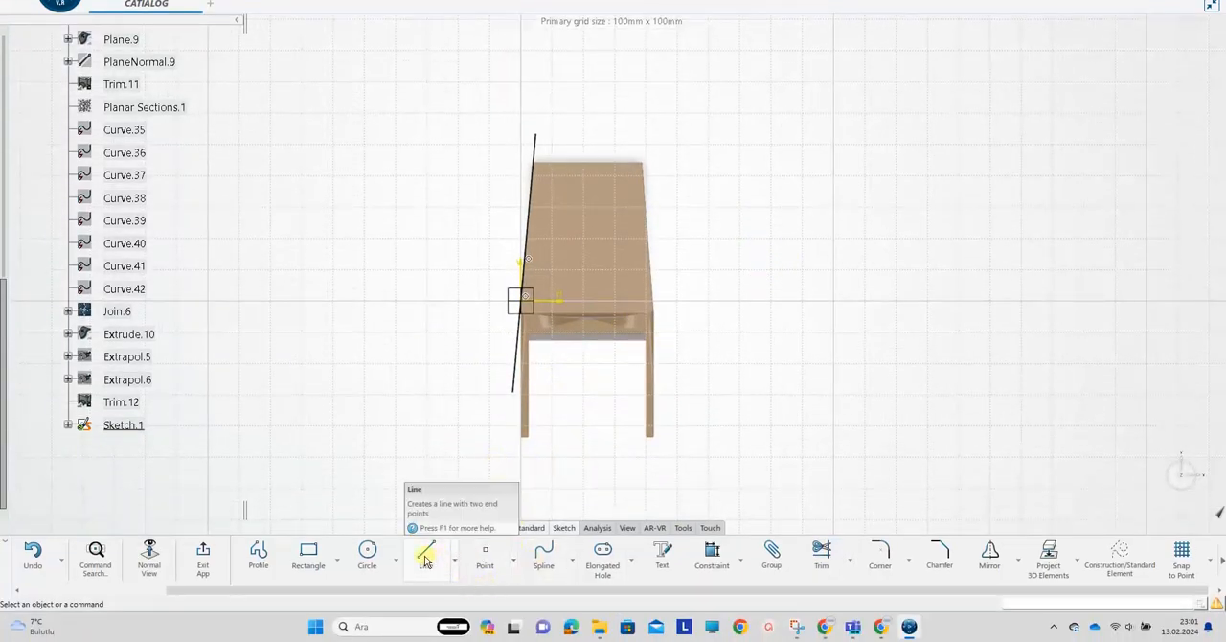
Sketch a line about 81 mm long along the backrest's right edge, from above the backrest to below the seat, and align its endpoints with the edge
click(426, 553)
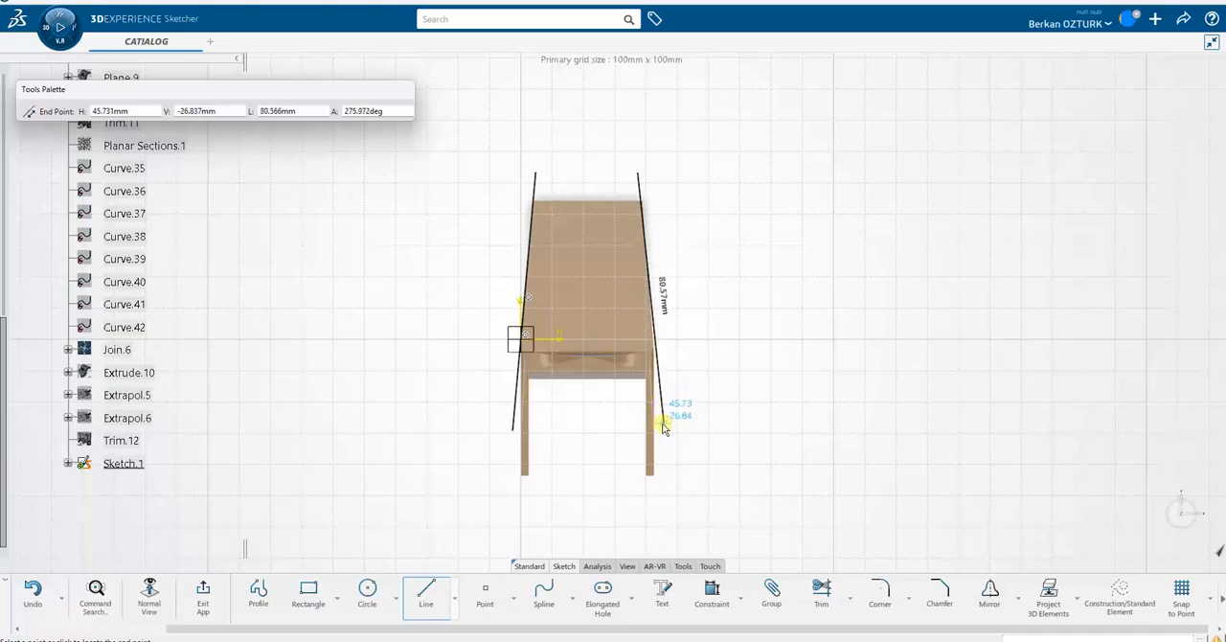
click(663, 429)
click(671, 144)
click(642, 186)
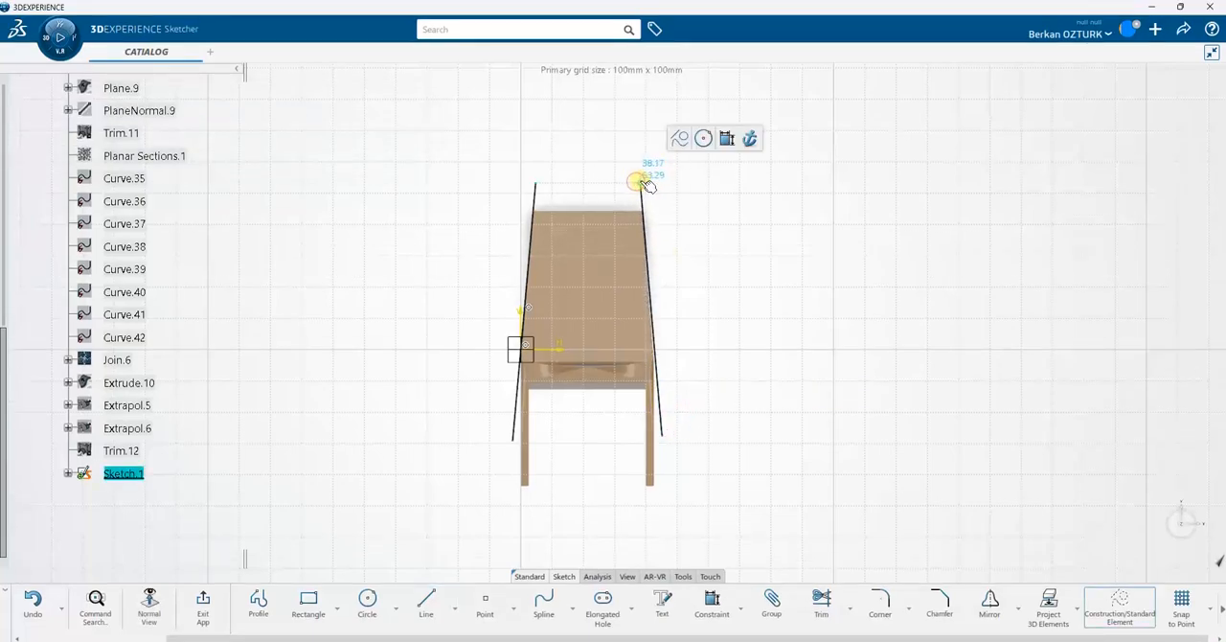
Exit the sketch and extrude both side lines with limits of 88 mm and 85 mm, keeping both resulting surfaces
click(665, 437)
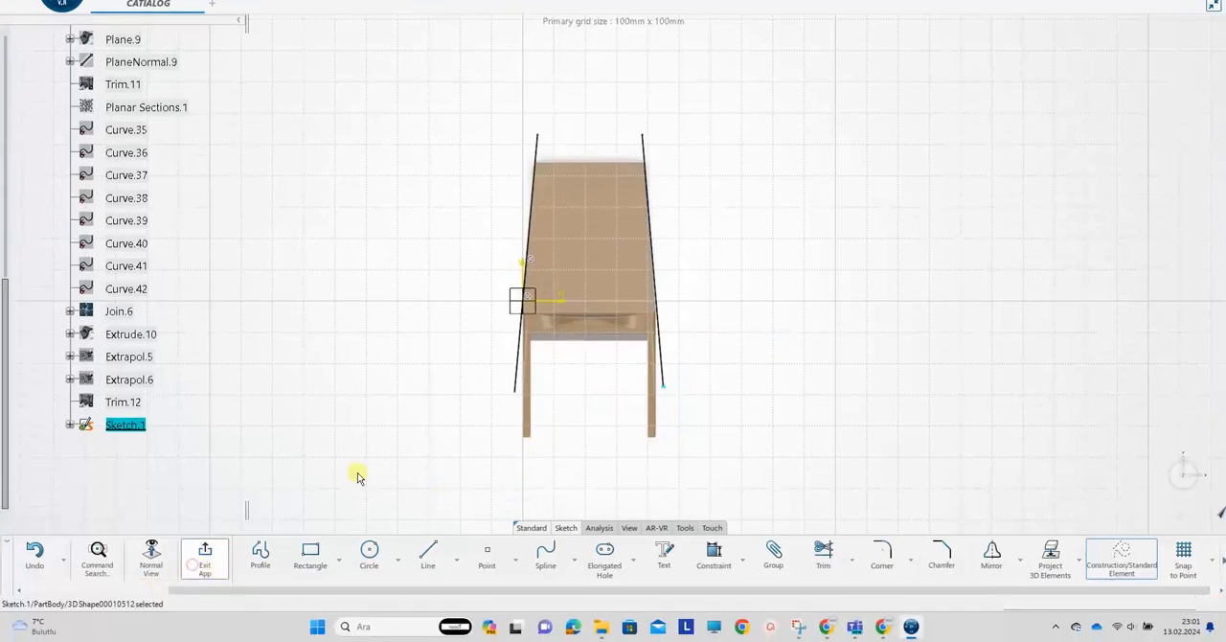
click(228, 558)
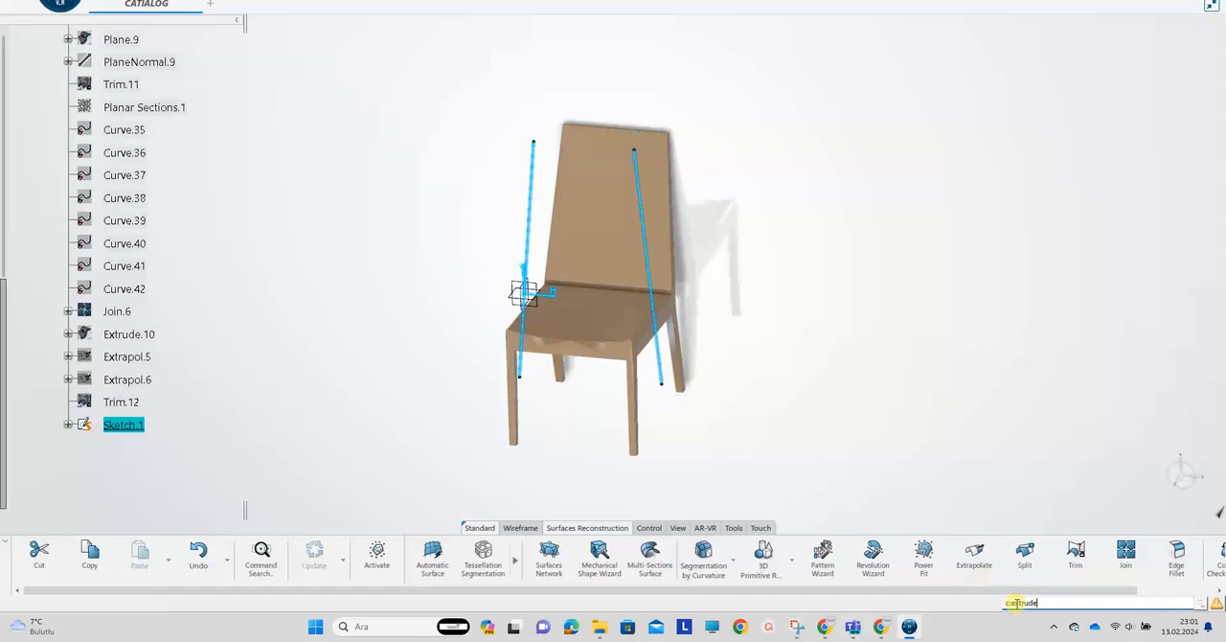
key(Return)
drag(562, 80, 670, 41)
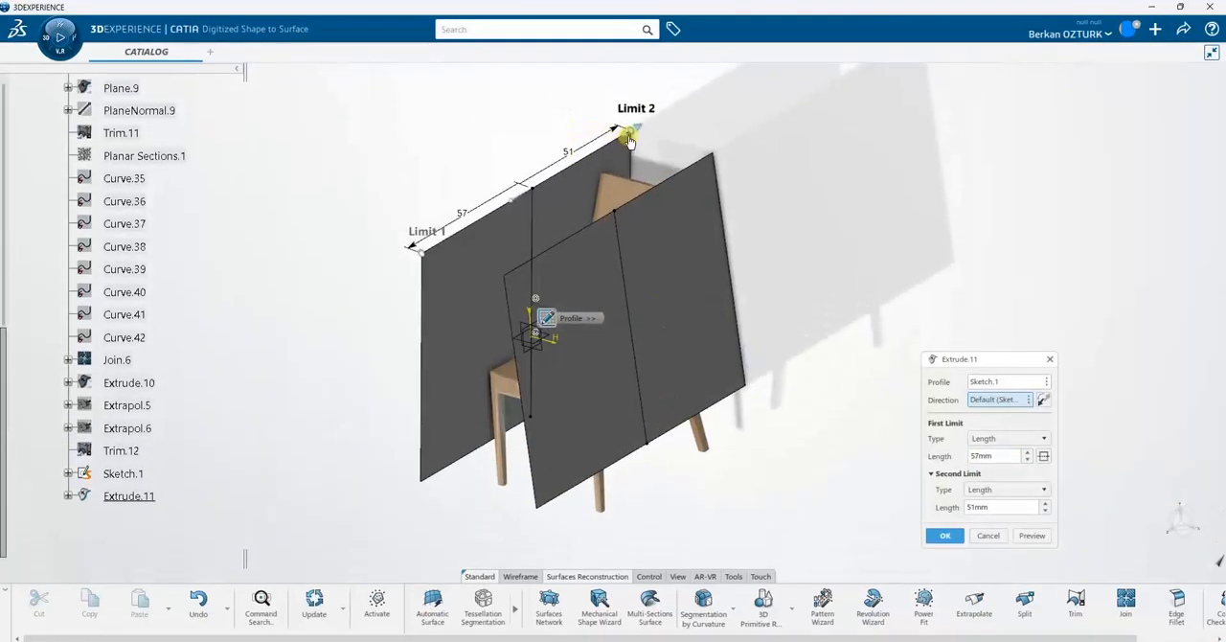
drag(425, 261, 366, 298)
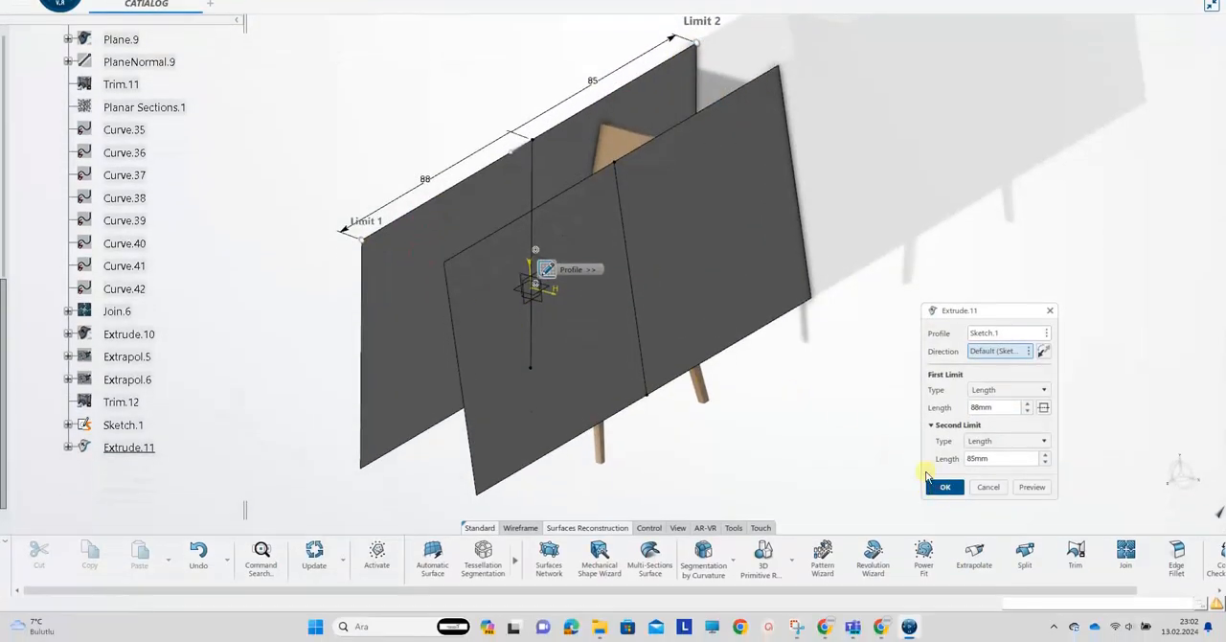
click(945, 536)
click(1198, 572)
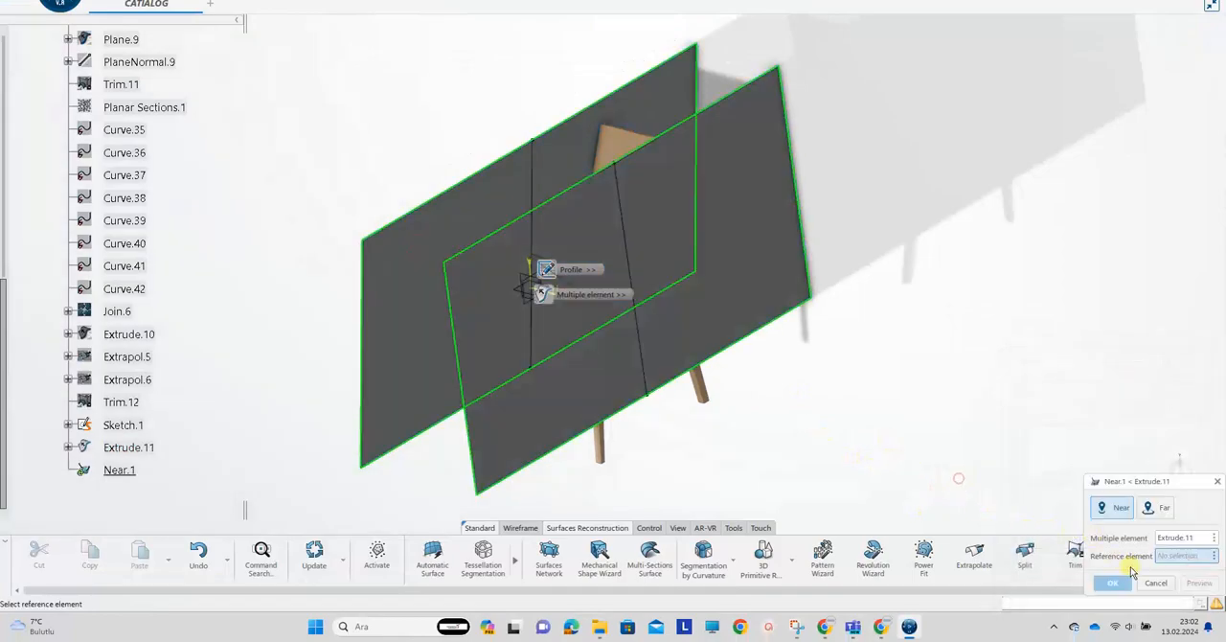
click(1217, 484)
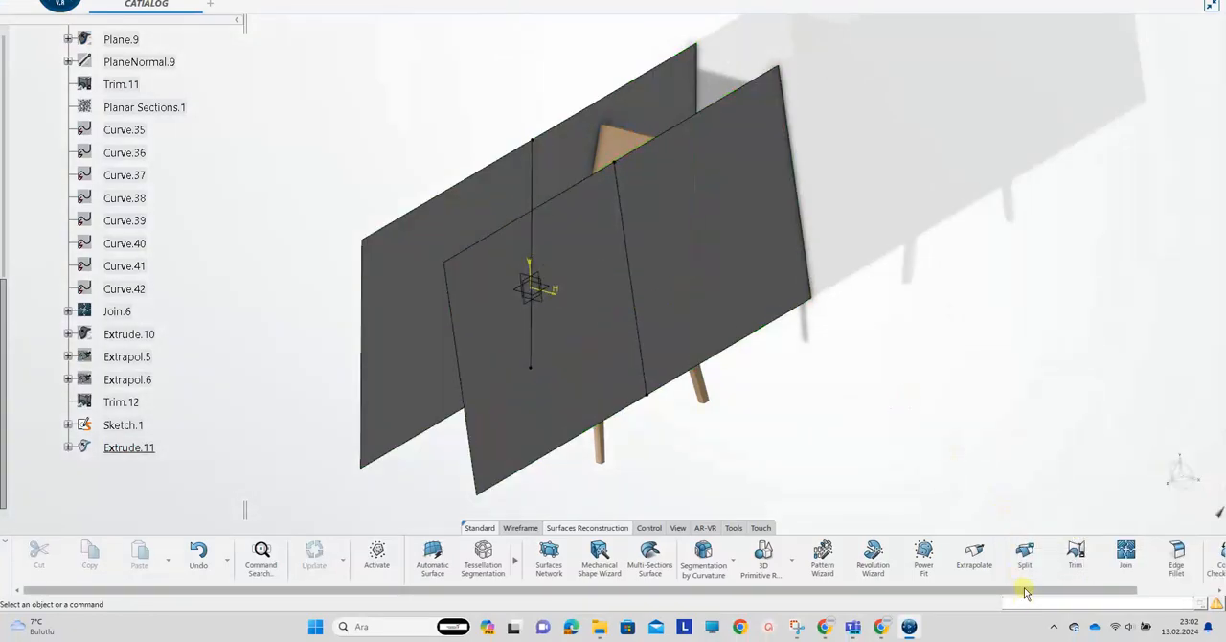
Switch to the Generative Shape Design app
drag(1025, 594, 1109, 591)
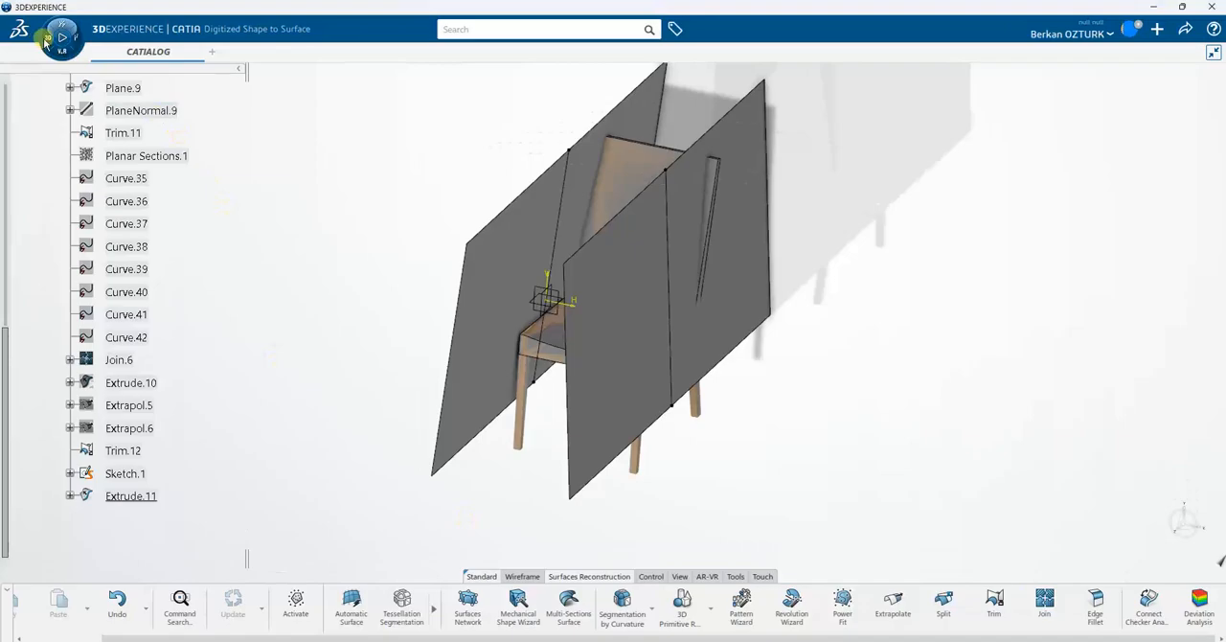
click(47, 40)
click(292, 94)
text(sha)
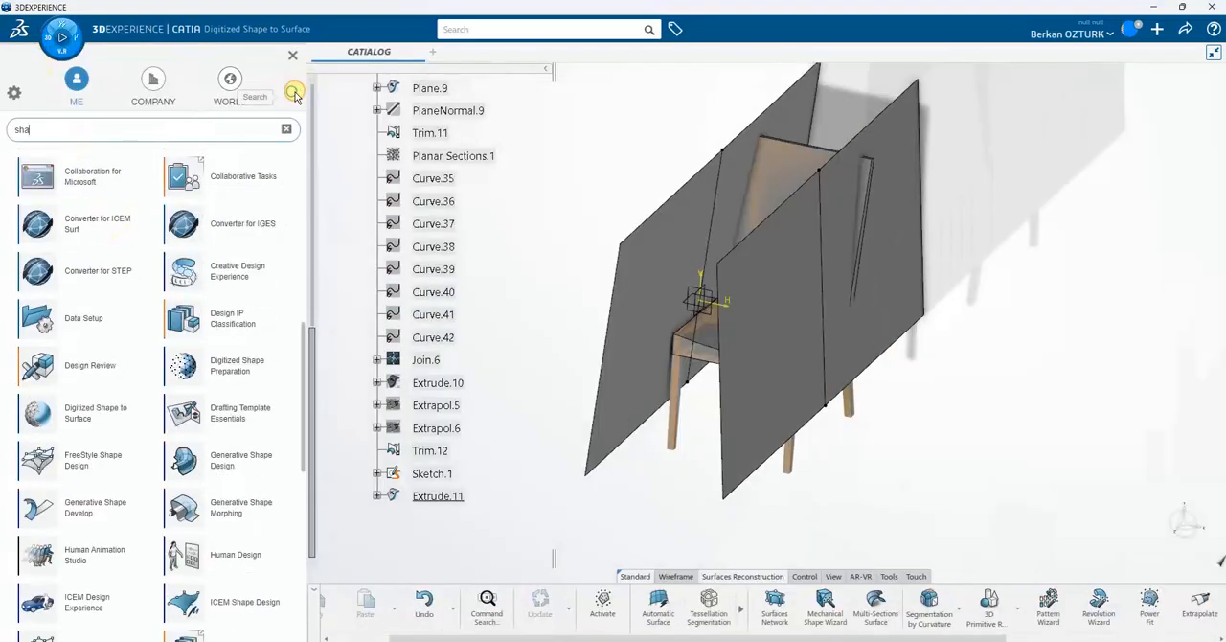
click(213, 350)
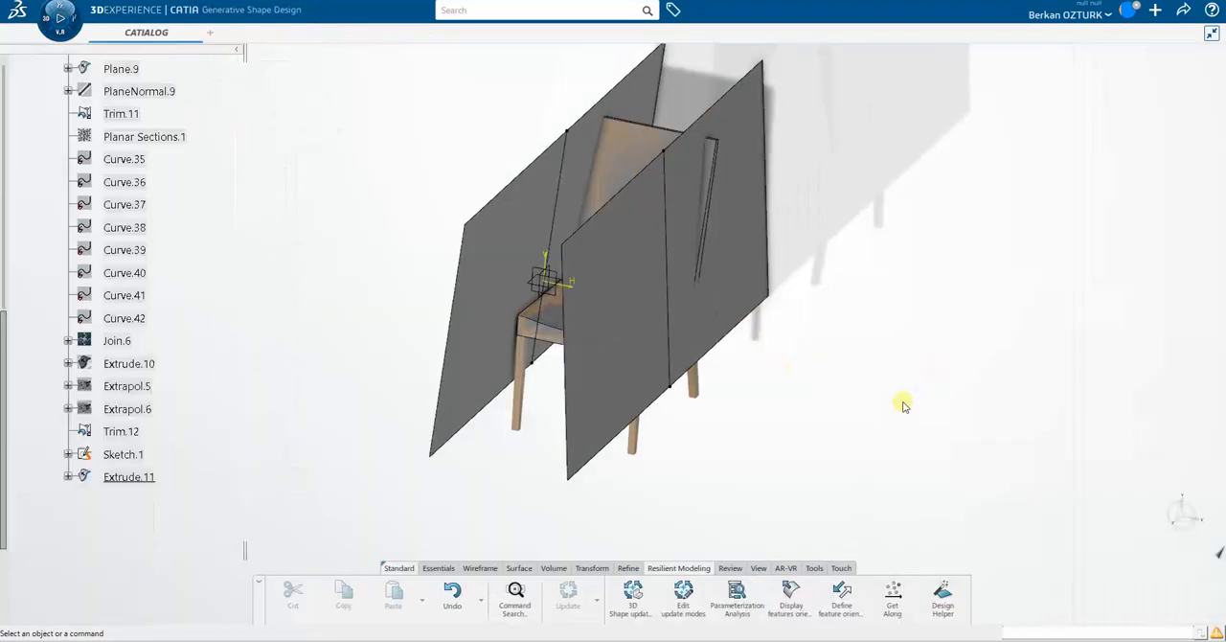
Disassemble the two-part extrusion Extrude.11 into separate surfaces
click(519, 539)
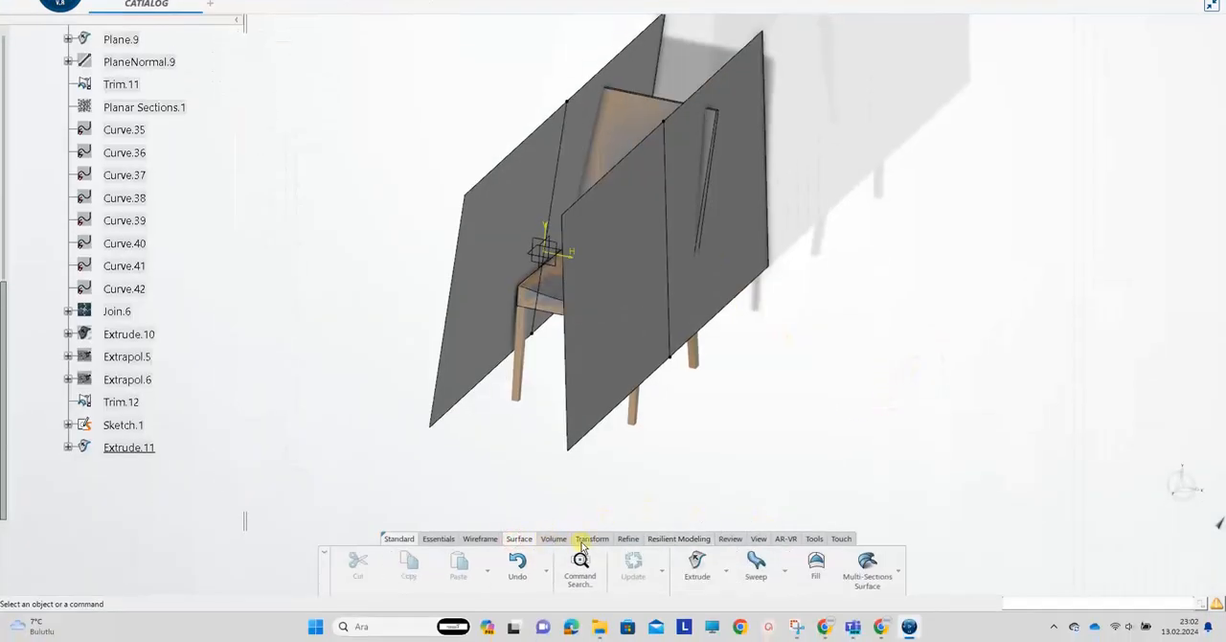
click(581, 542)
click(555, 571)
click(552, 533)
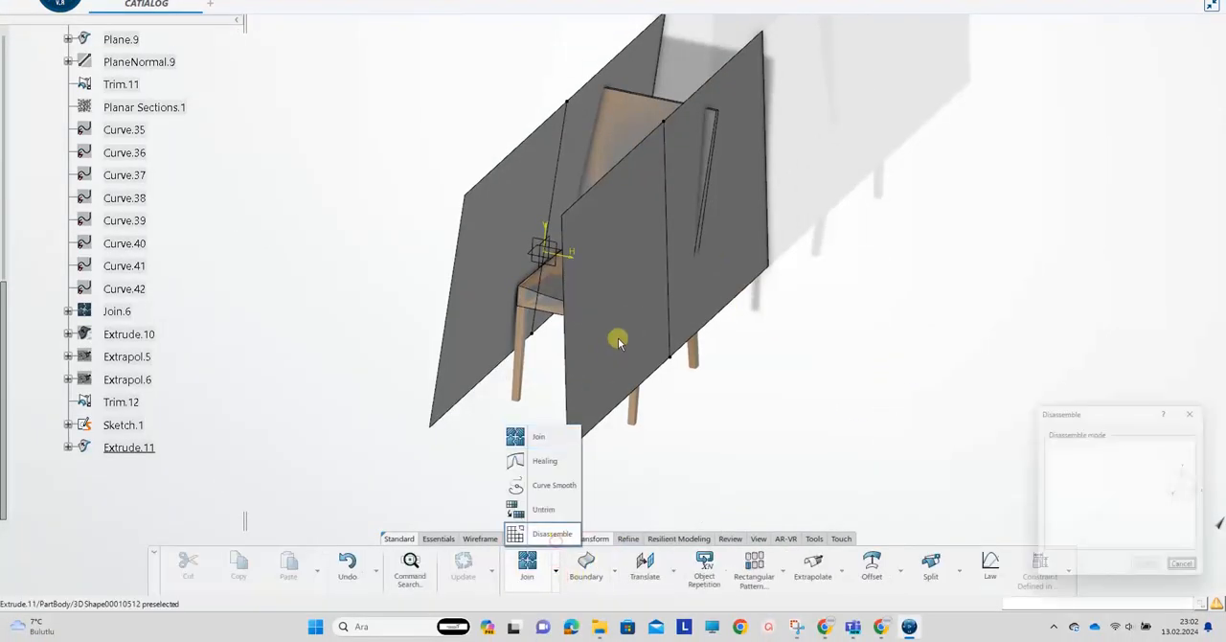
click(620, 340)
click(1150, 567)
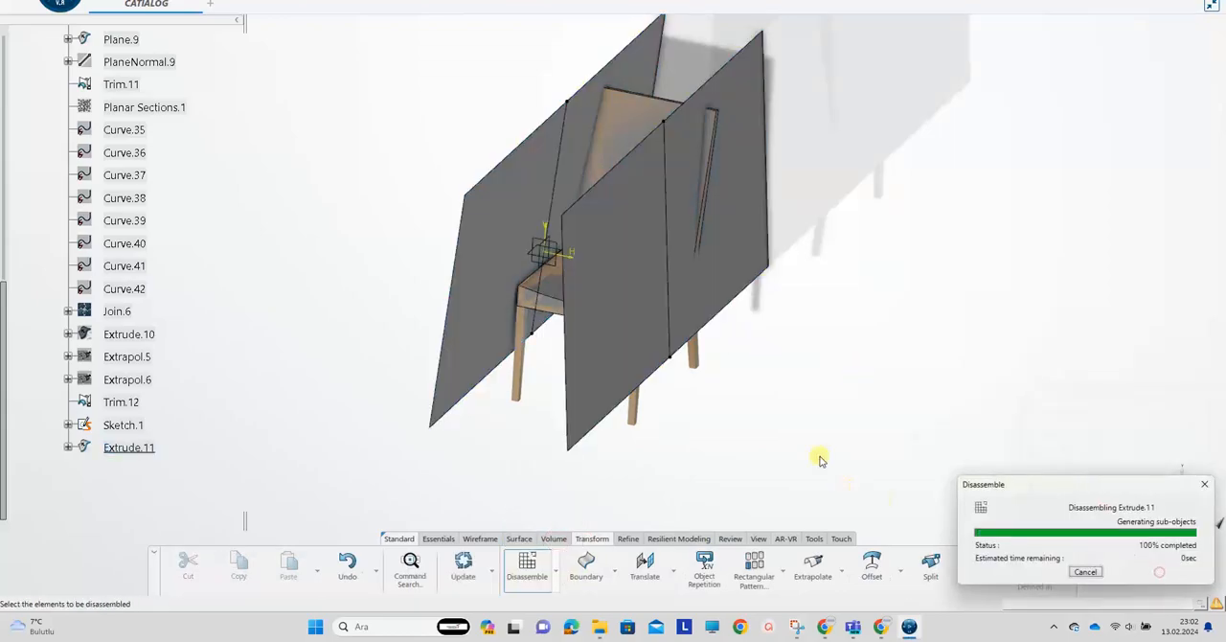
Trim the chair surface Trim.12 with Surface.2, keeping the seat and backrest within the side boundary, and hide Extrude.11
click(959, 570)
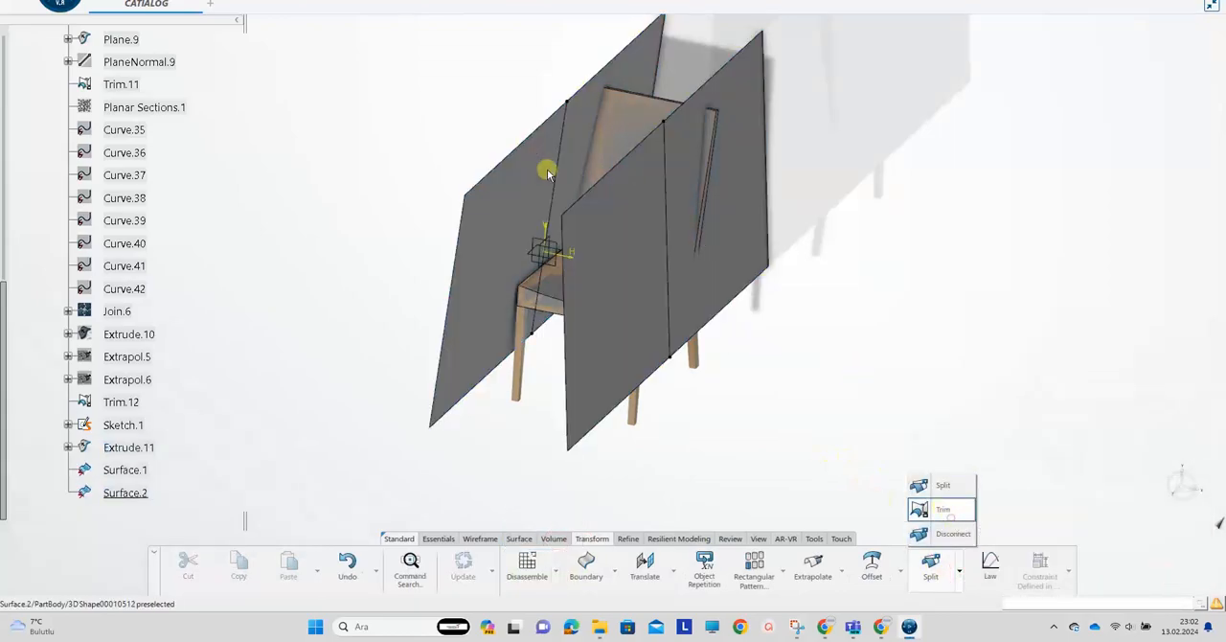
click(943, 508)
click(122, 402)
click(603, 393)
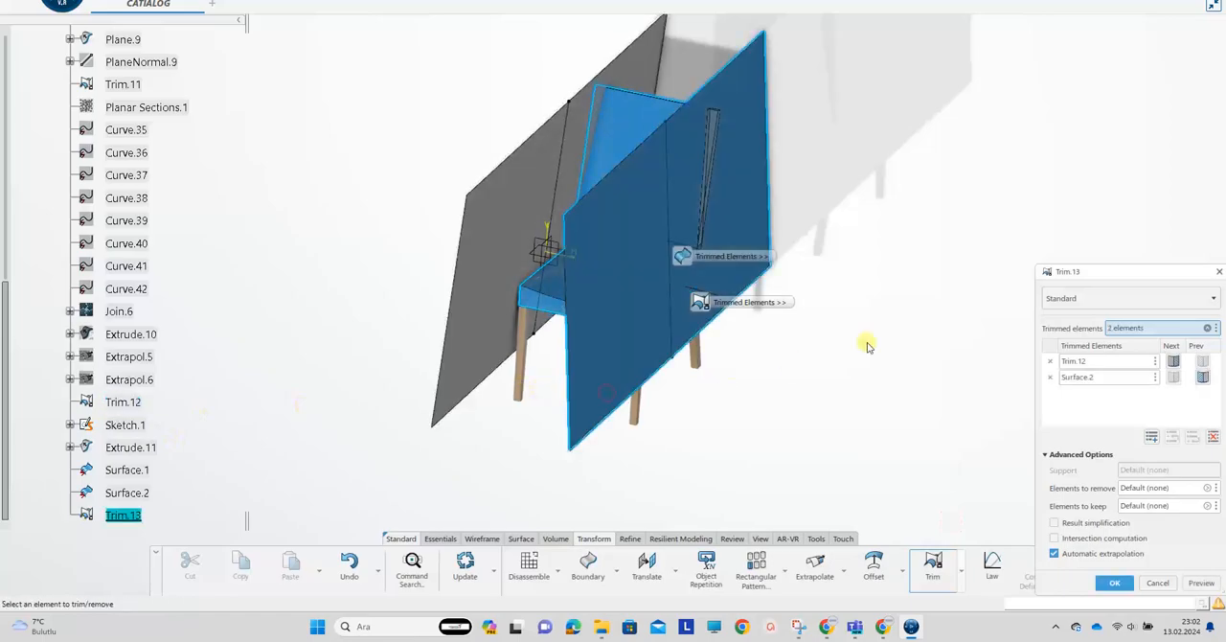
click(1203, 378)
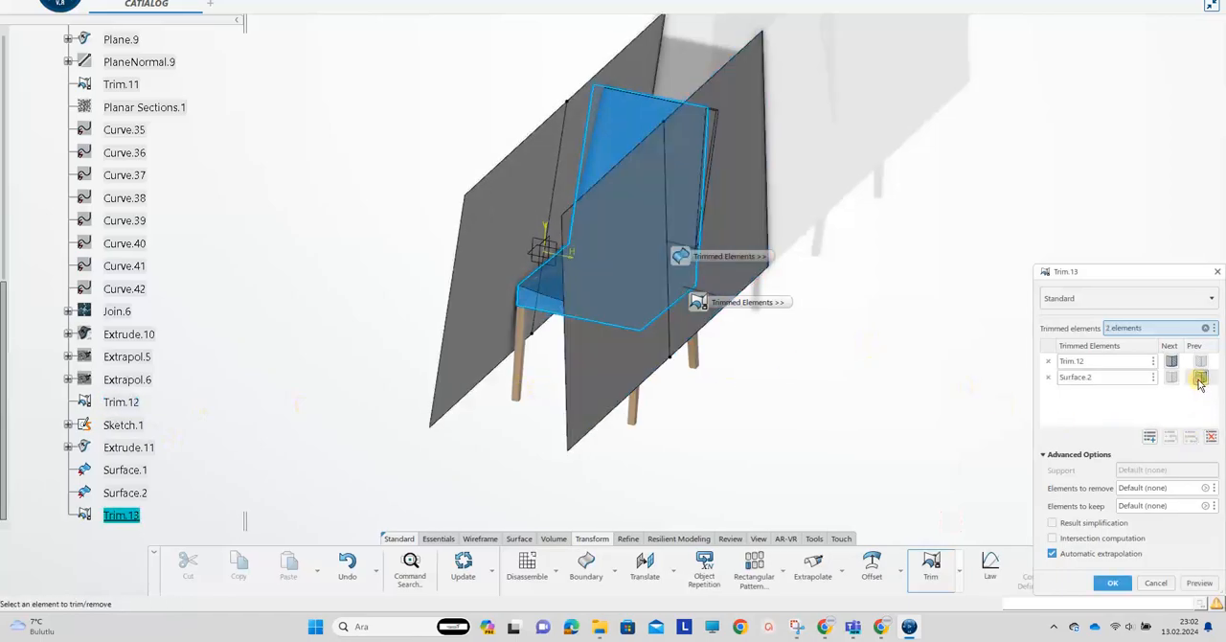
click(1113, 582)
right_click(741, 274)
click(779, 302)
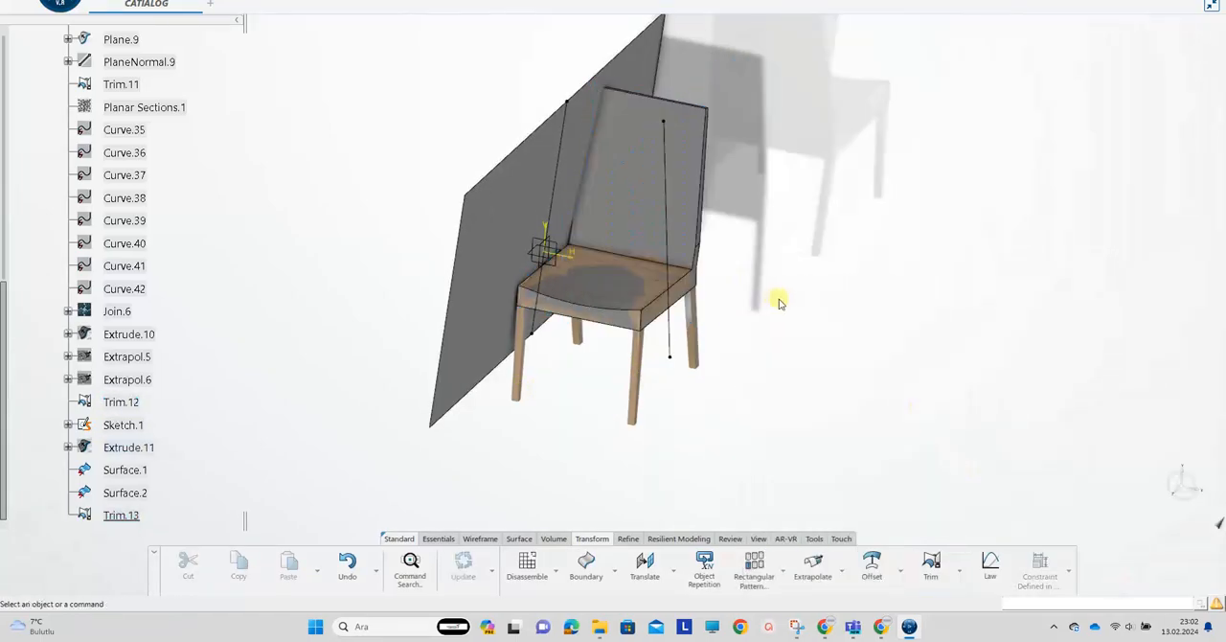
Trim Trim.13 with Surface.1, keeping the seat and backrest and discarding the excess beyond the side boundary
click(121, 515)
click(485, 264)
click(1203, 377)
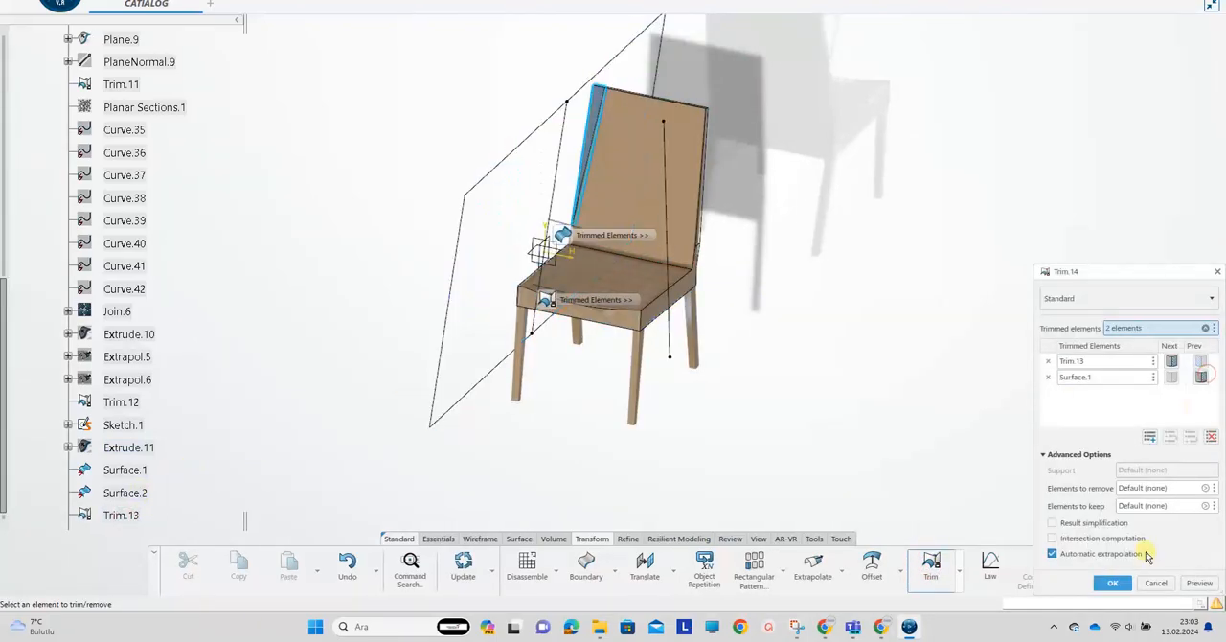
click(1113, 583)
middle_drag(830, 342, 575, 107)
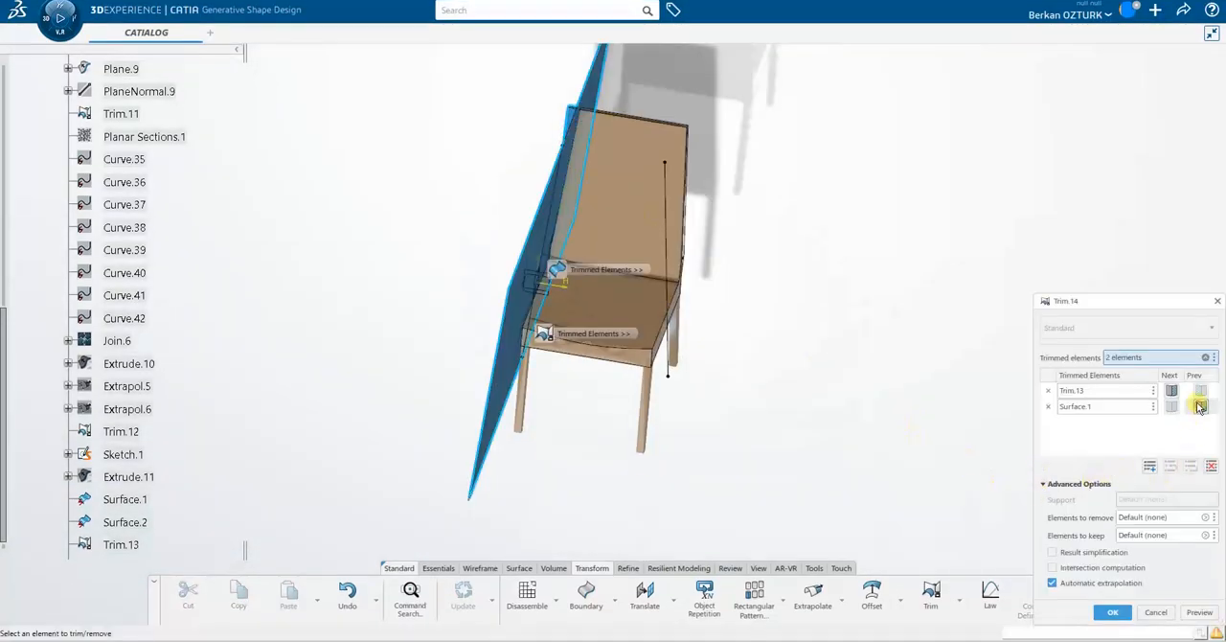
click(1171, 392)
click(1201, 406)
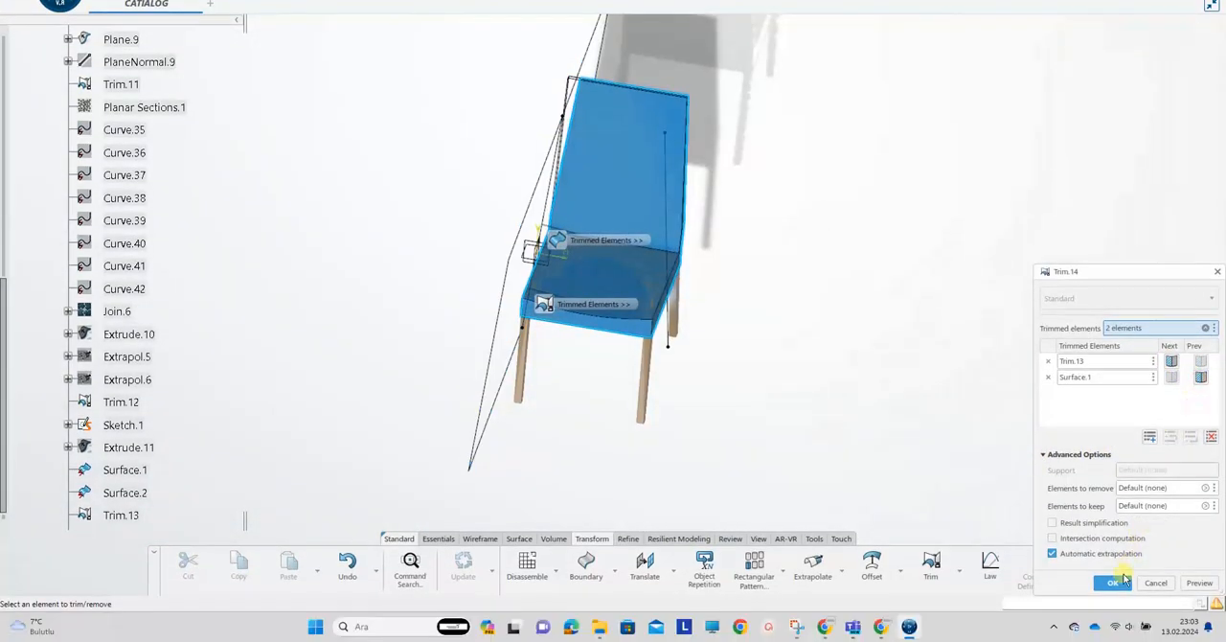
click(1114, 612)
middle_drag(418, 260, 704, 284)
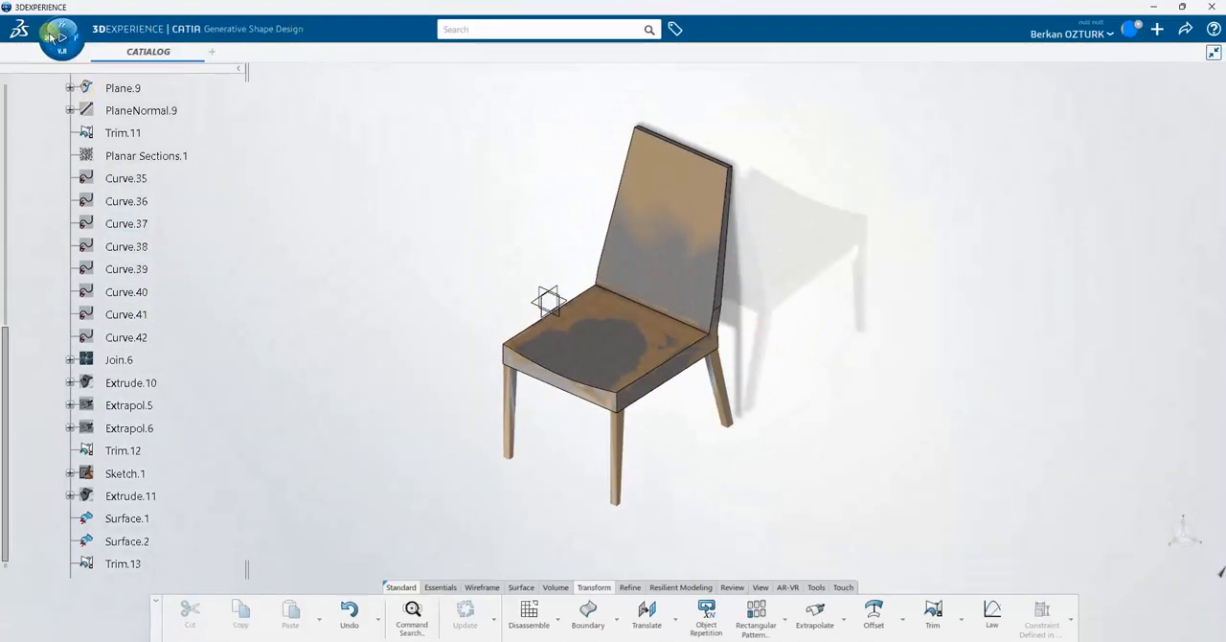
Switch to the Digitized Shape to Surface app
click(57, 36)
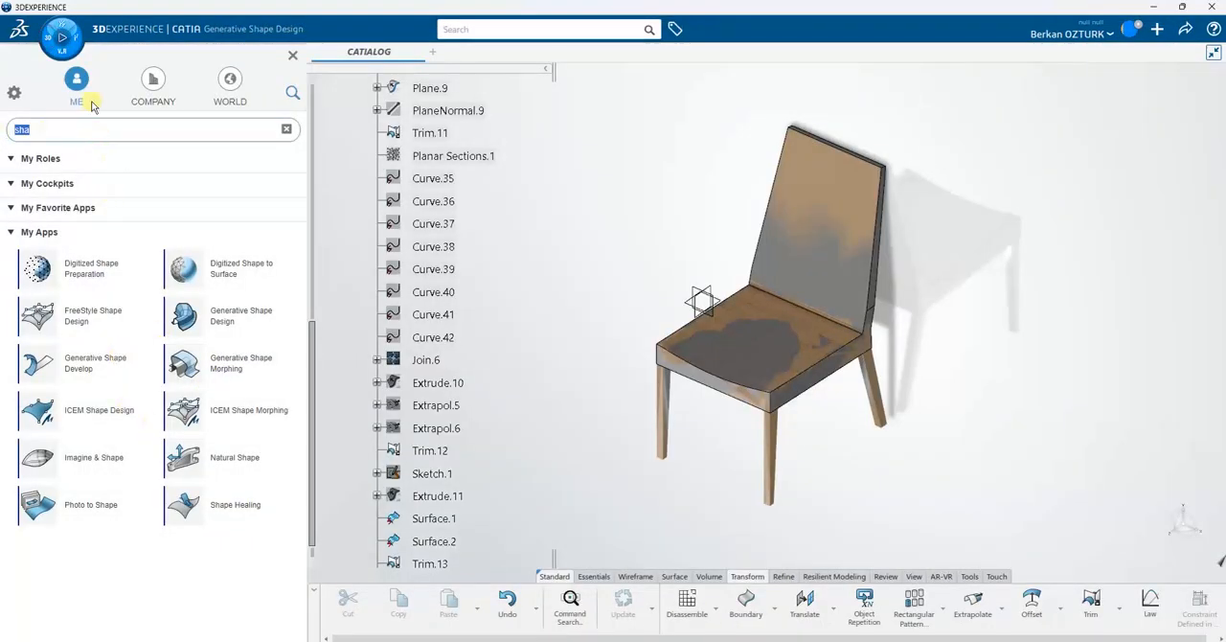
text(d)
click(92, 358)
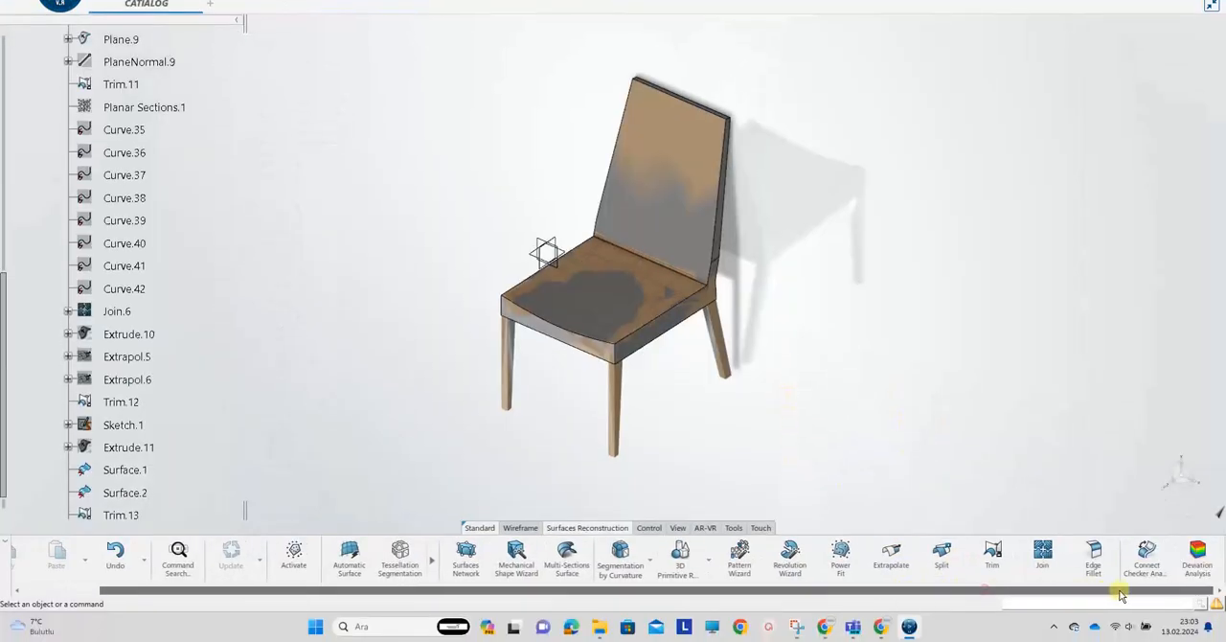
Run a Deviation Analysis with the mesh KKKK.1 as reference and Trim.14 as the surface to measure
click(1197, 556)
scroll(96, 288, up, 15)
click(122, 178)
scroll(122, 398, down, 15)
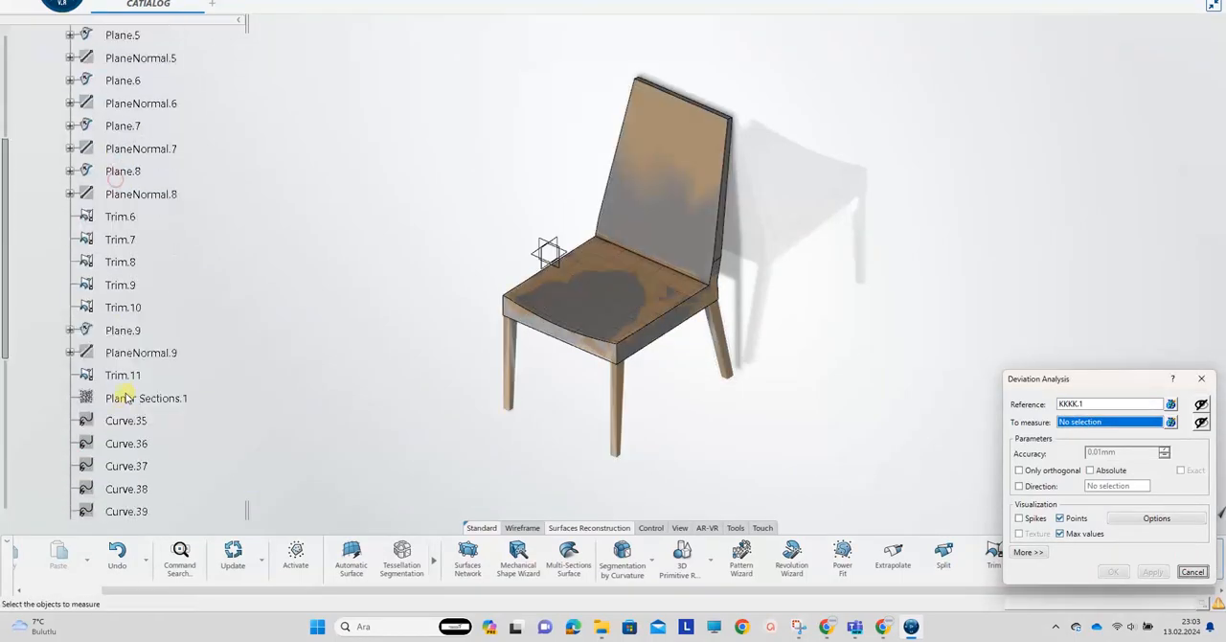
click(121, 305)
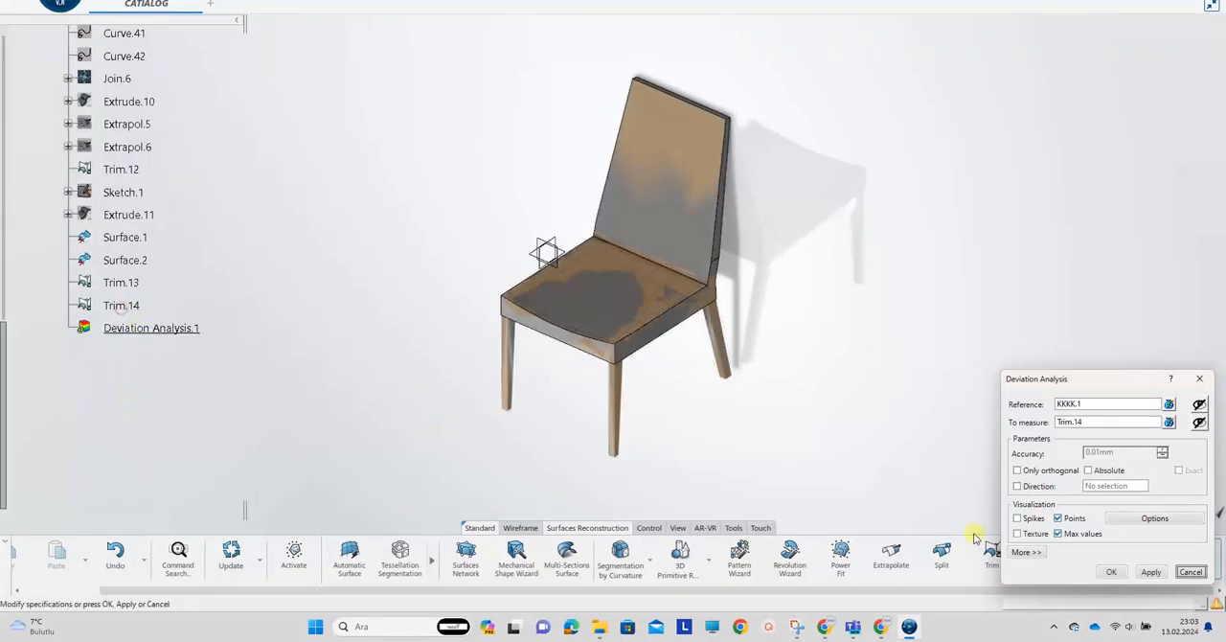
click(1153, 572)
drag(1072, 383, 299, 163)
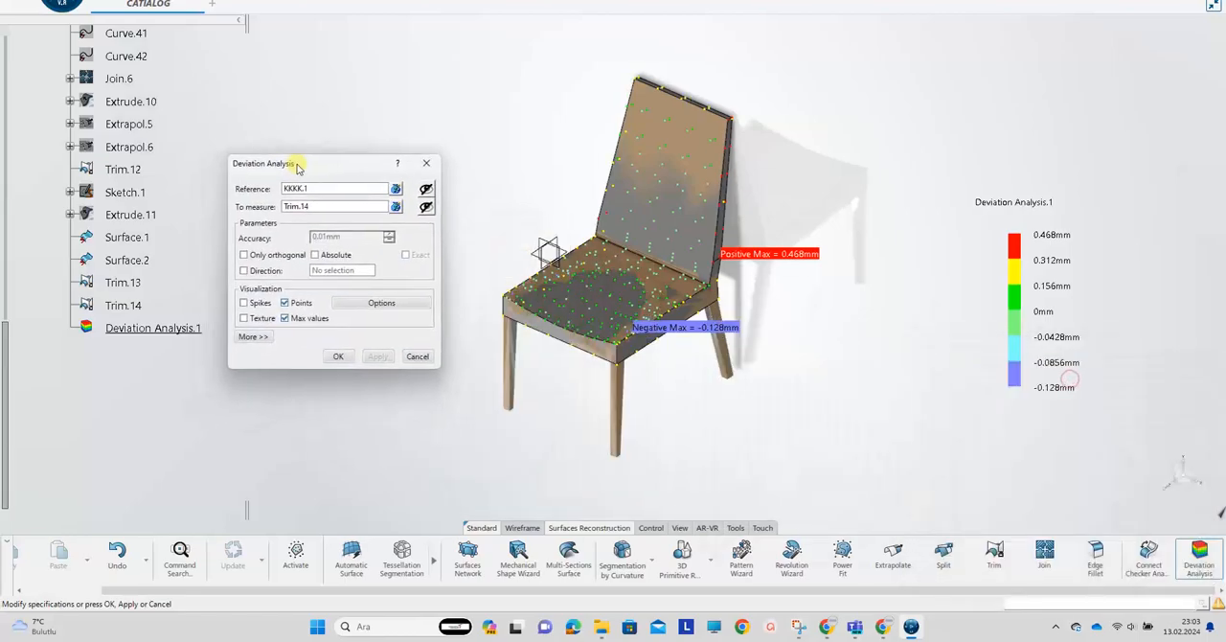
Inspect the deviation points on the chair, set the display to 2 significant digits, and accept the analysis
scroll(707, 274, up, 5)
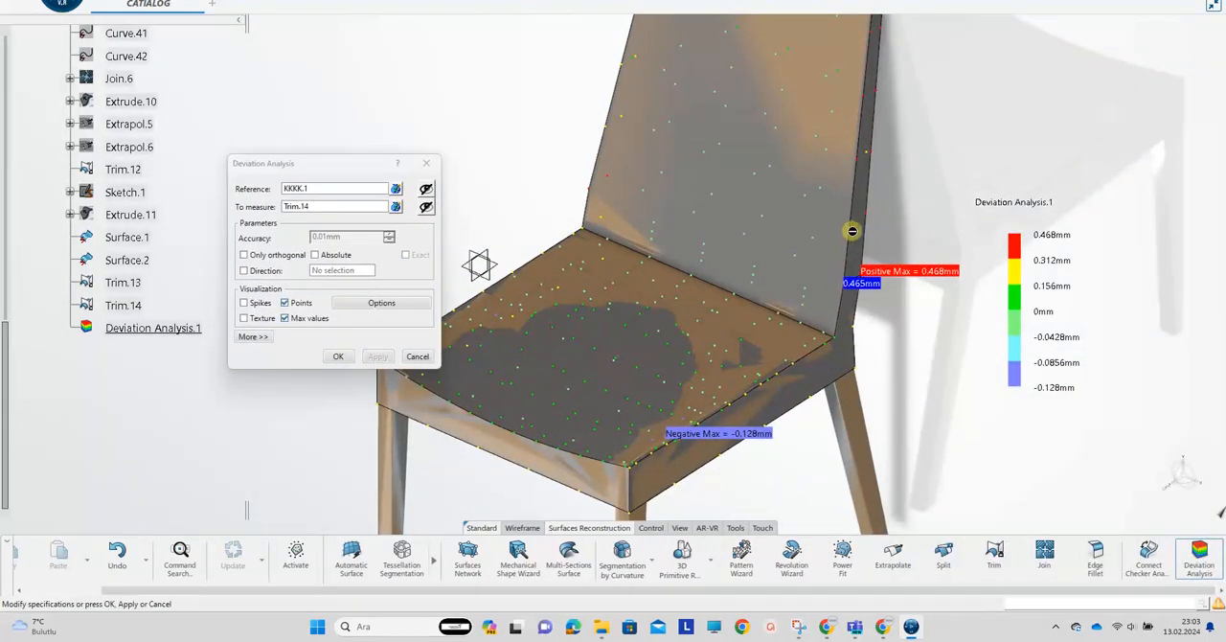
middle_drag(725, 231, 585, 327)
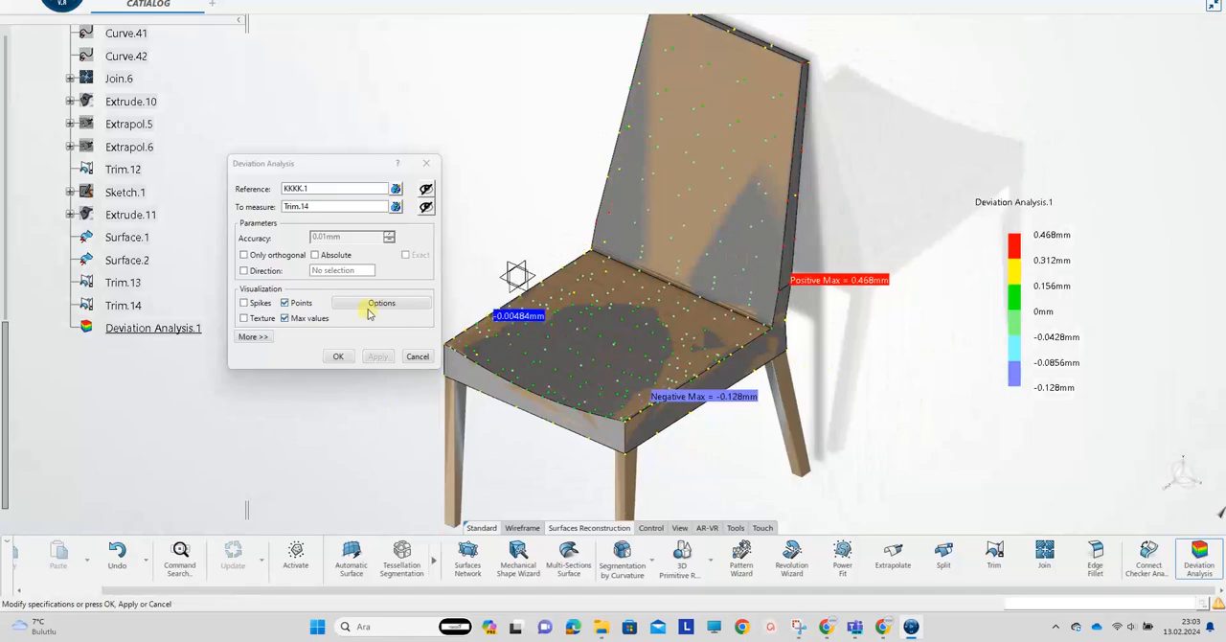
click(255, 336)
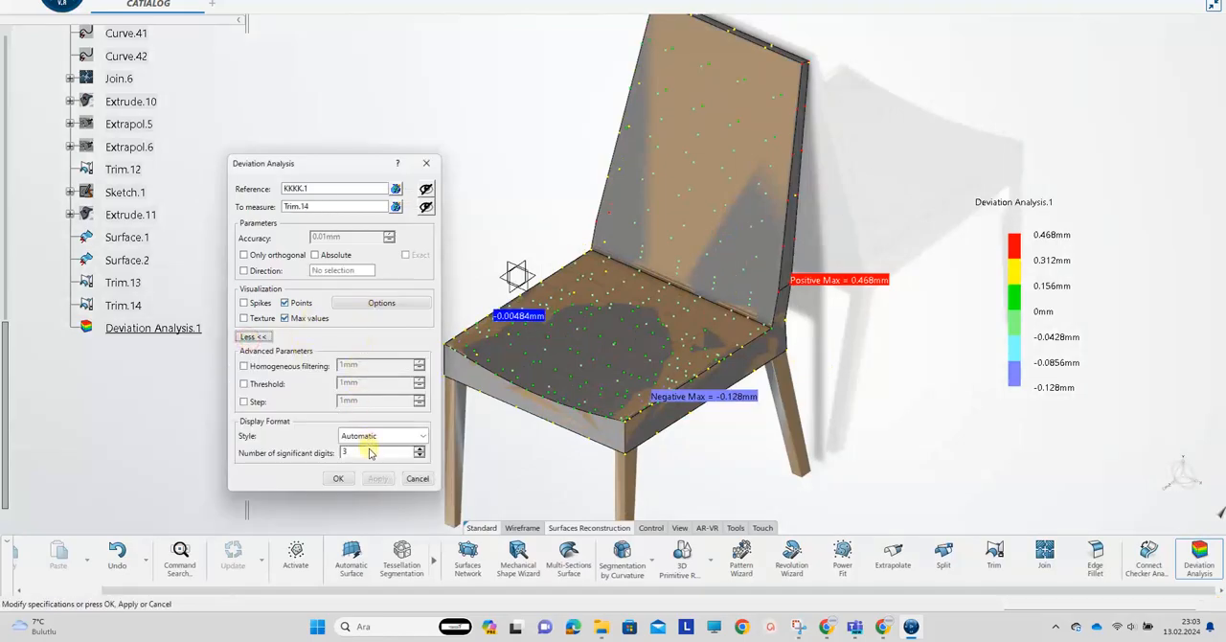
click(418, 458)
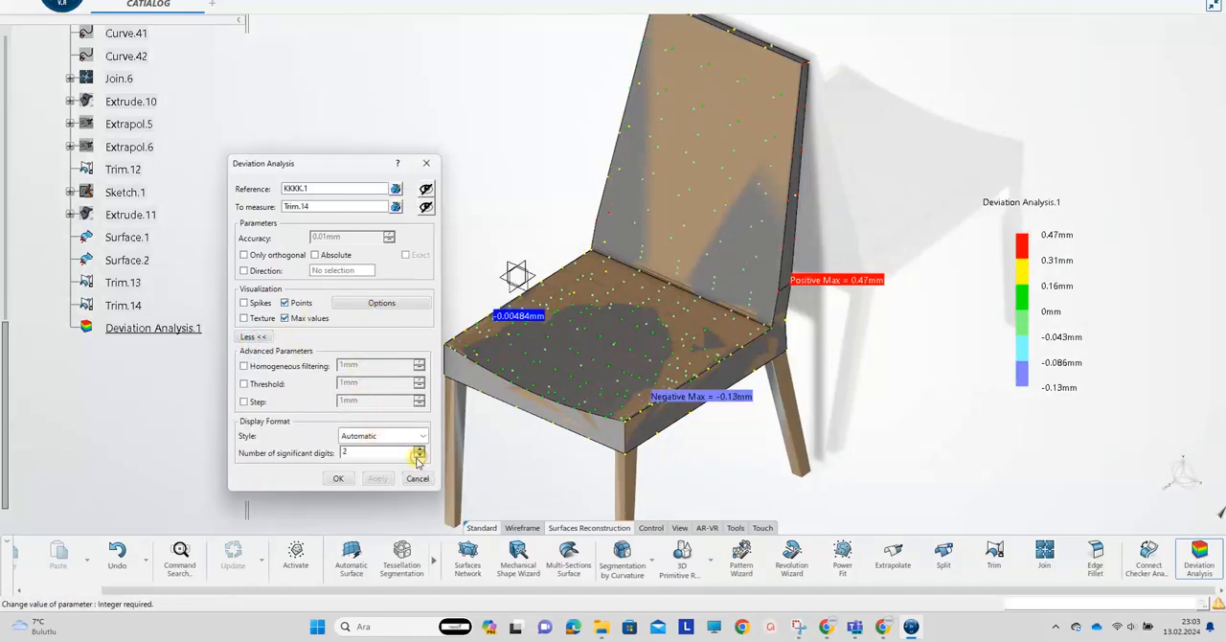
click(354, 308)
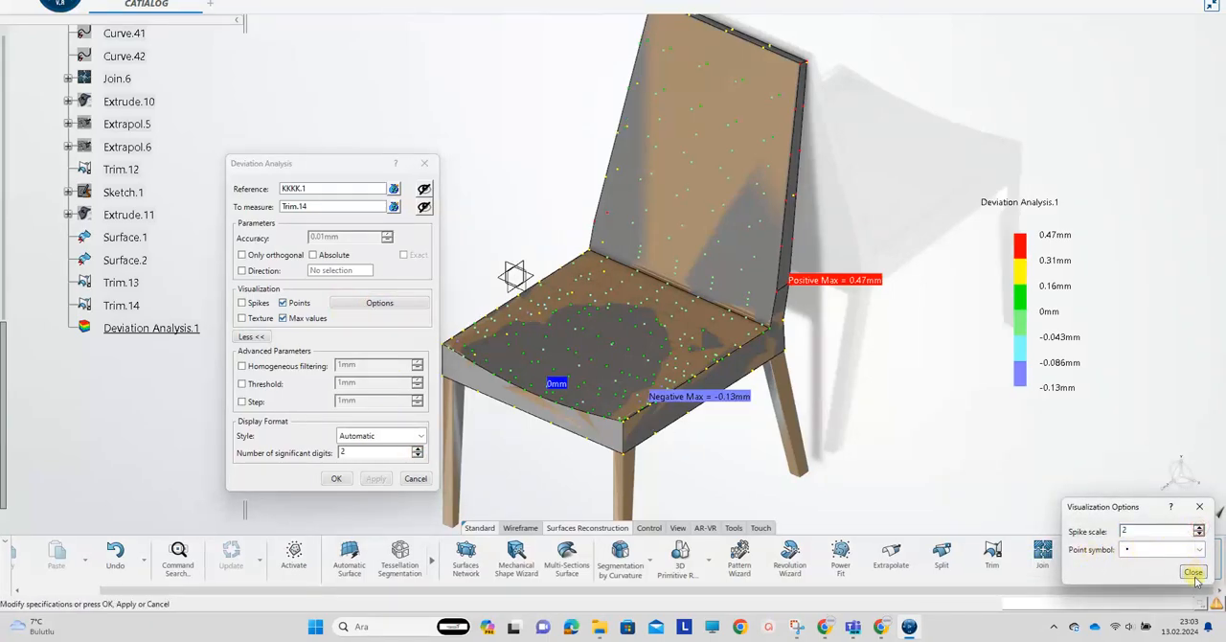
click(1194, 574)
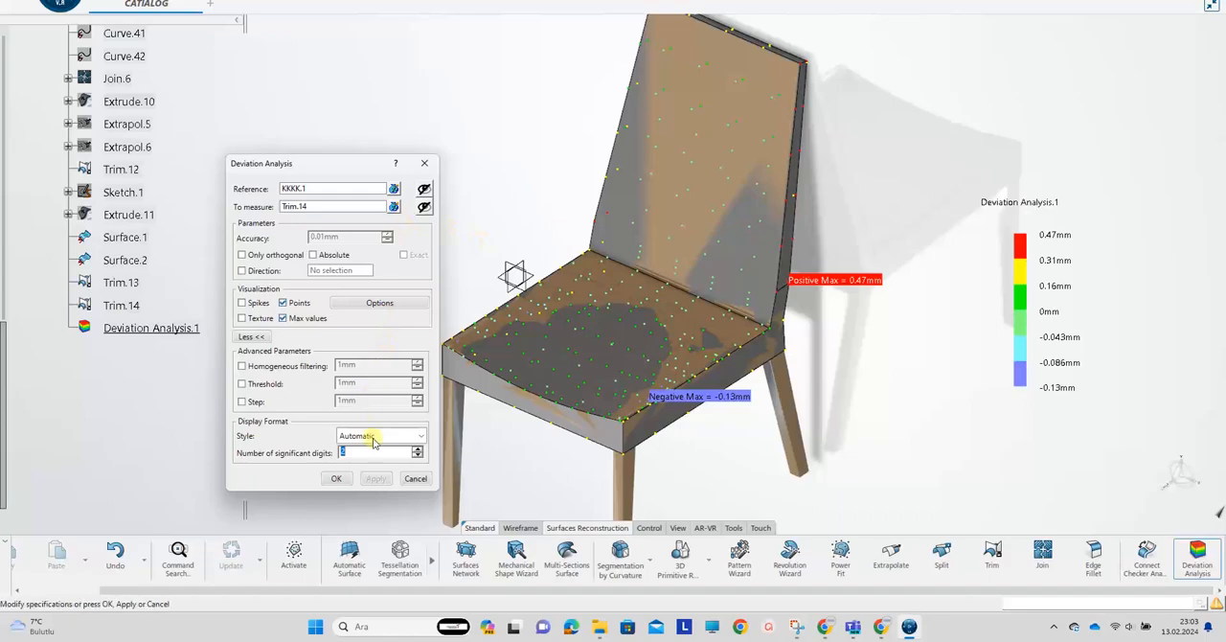
click(338, 480)
Hide the scanned chair mesh and inspect the reconstructed seat and backrest surfaces with their deviation points
mouse_move(762, 331)
middle_down()
mouse_move(697, 342)
mouse_move(784, 340)
middle_up()
middle_drag(859, 365, 613, 330)
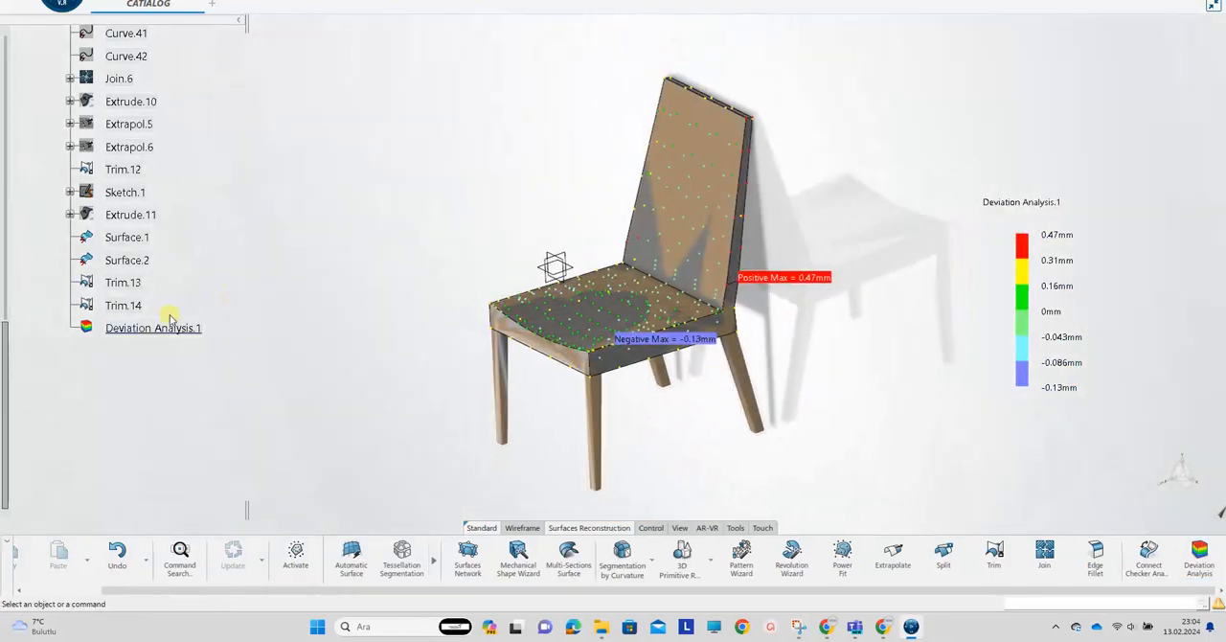
click(124, 306)
click(255, 293)
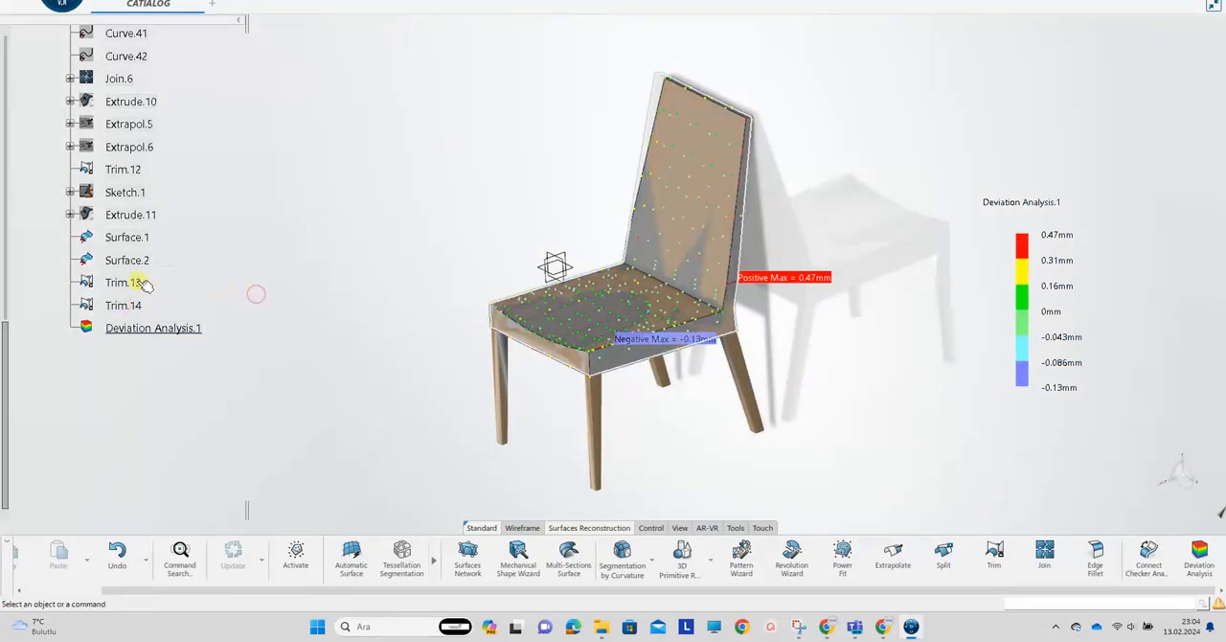
middle_drag(410, 354, 792, 435)
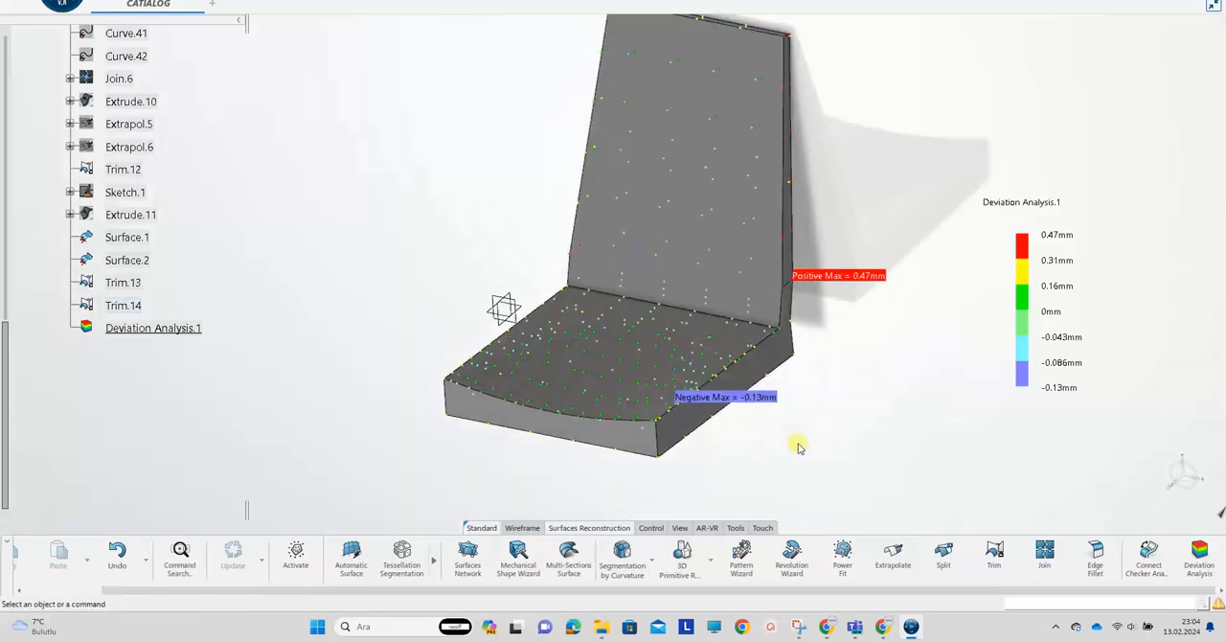